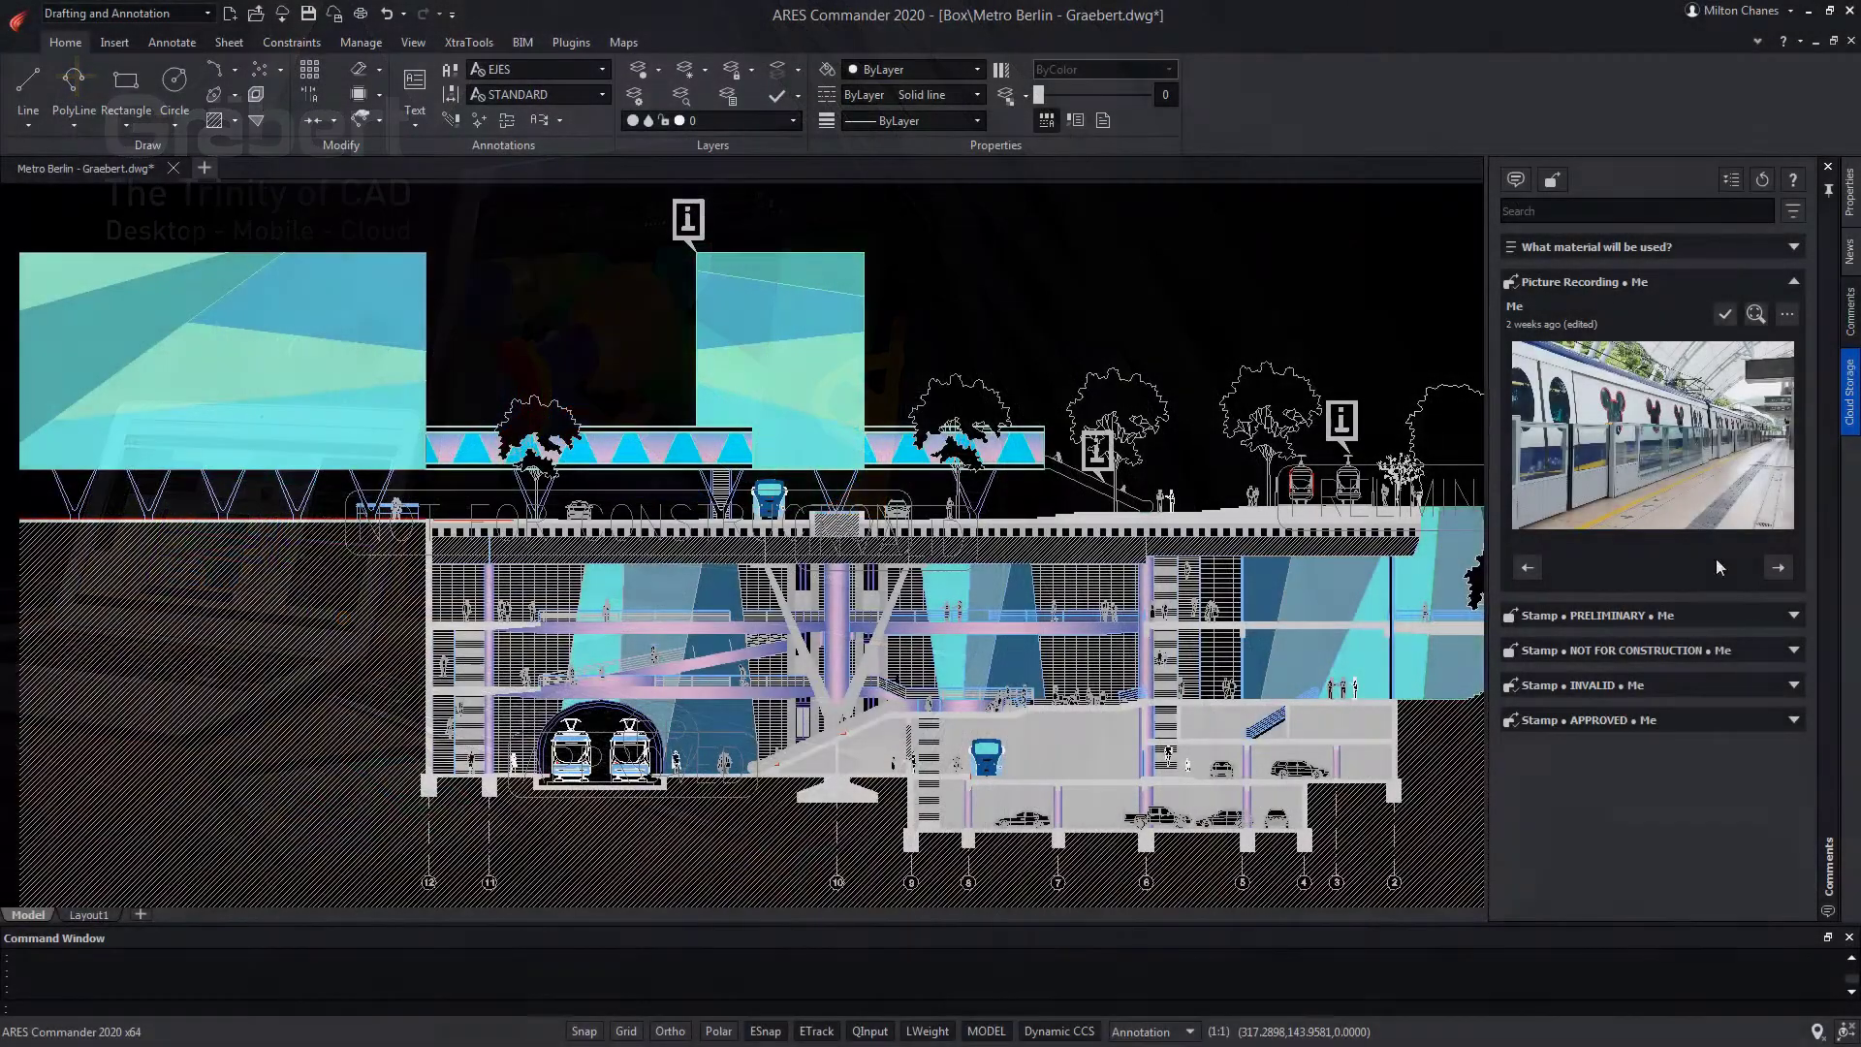
Expand the PRELIMINARY stamp comment's details and zoom in around the station section
{"action": "left_click", "coordinate": [1693, 614]}
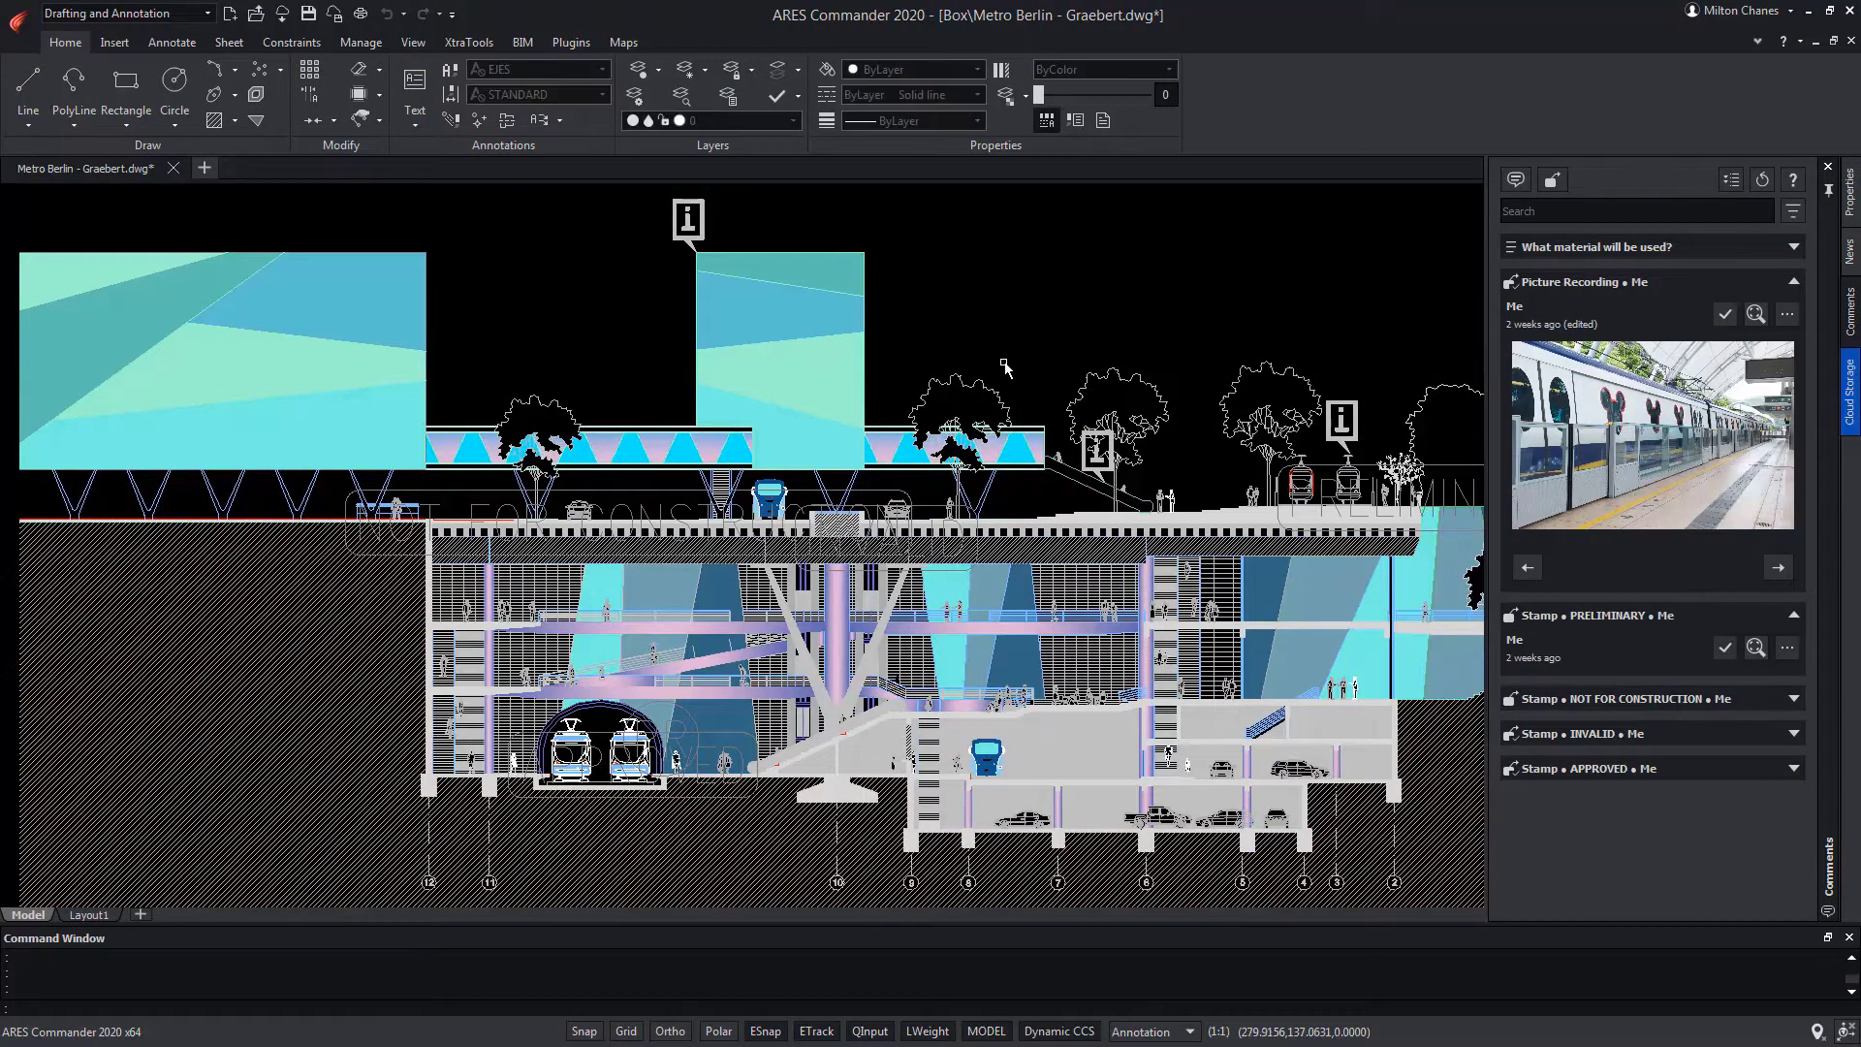
{"action": "scroll", "coordinate": [537, 587], "scroll_direction": "up", "scroll_amount": 3}
{"action": "scroll", "coordinate": [700, 364], "scroll_direction": "up", "scroll_amount": 1}
{"action": "scroll", "coordinate": [700, 363], "scroll_direction": "up", "scroll_amount": 1}
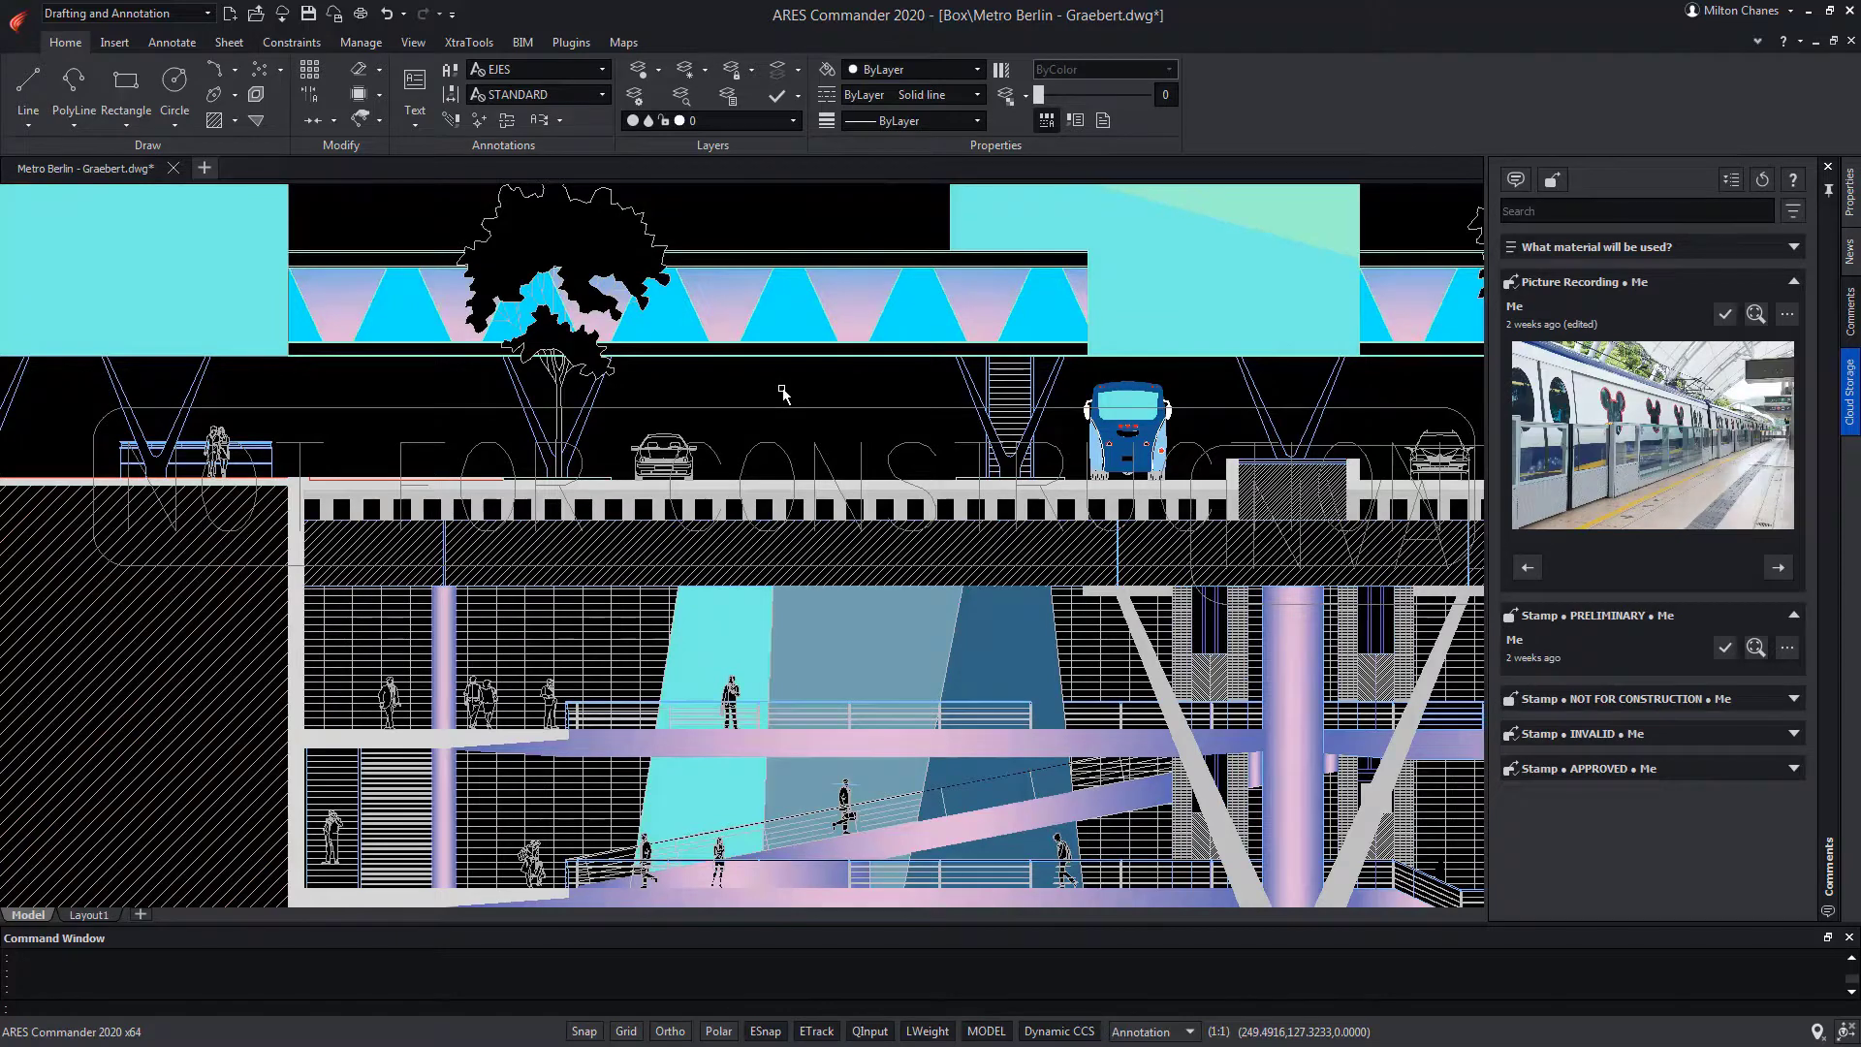
{"action": "scroll", "coordinate": [783, 393], "scroll_direction": "down", "scroll_amount": 2}
{"action": "scroll", "coordinate": [989, 783], "scroll_direction": "up", "scroll_amount": 2}
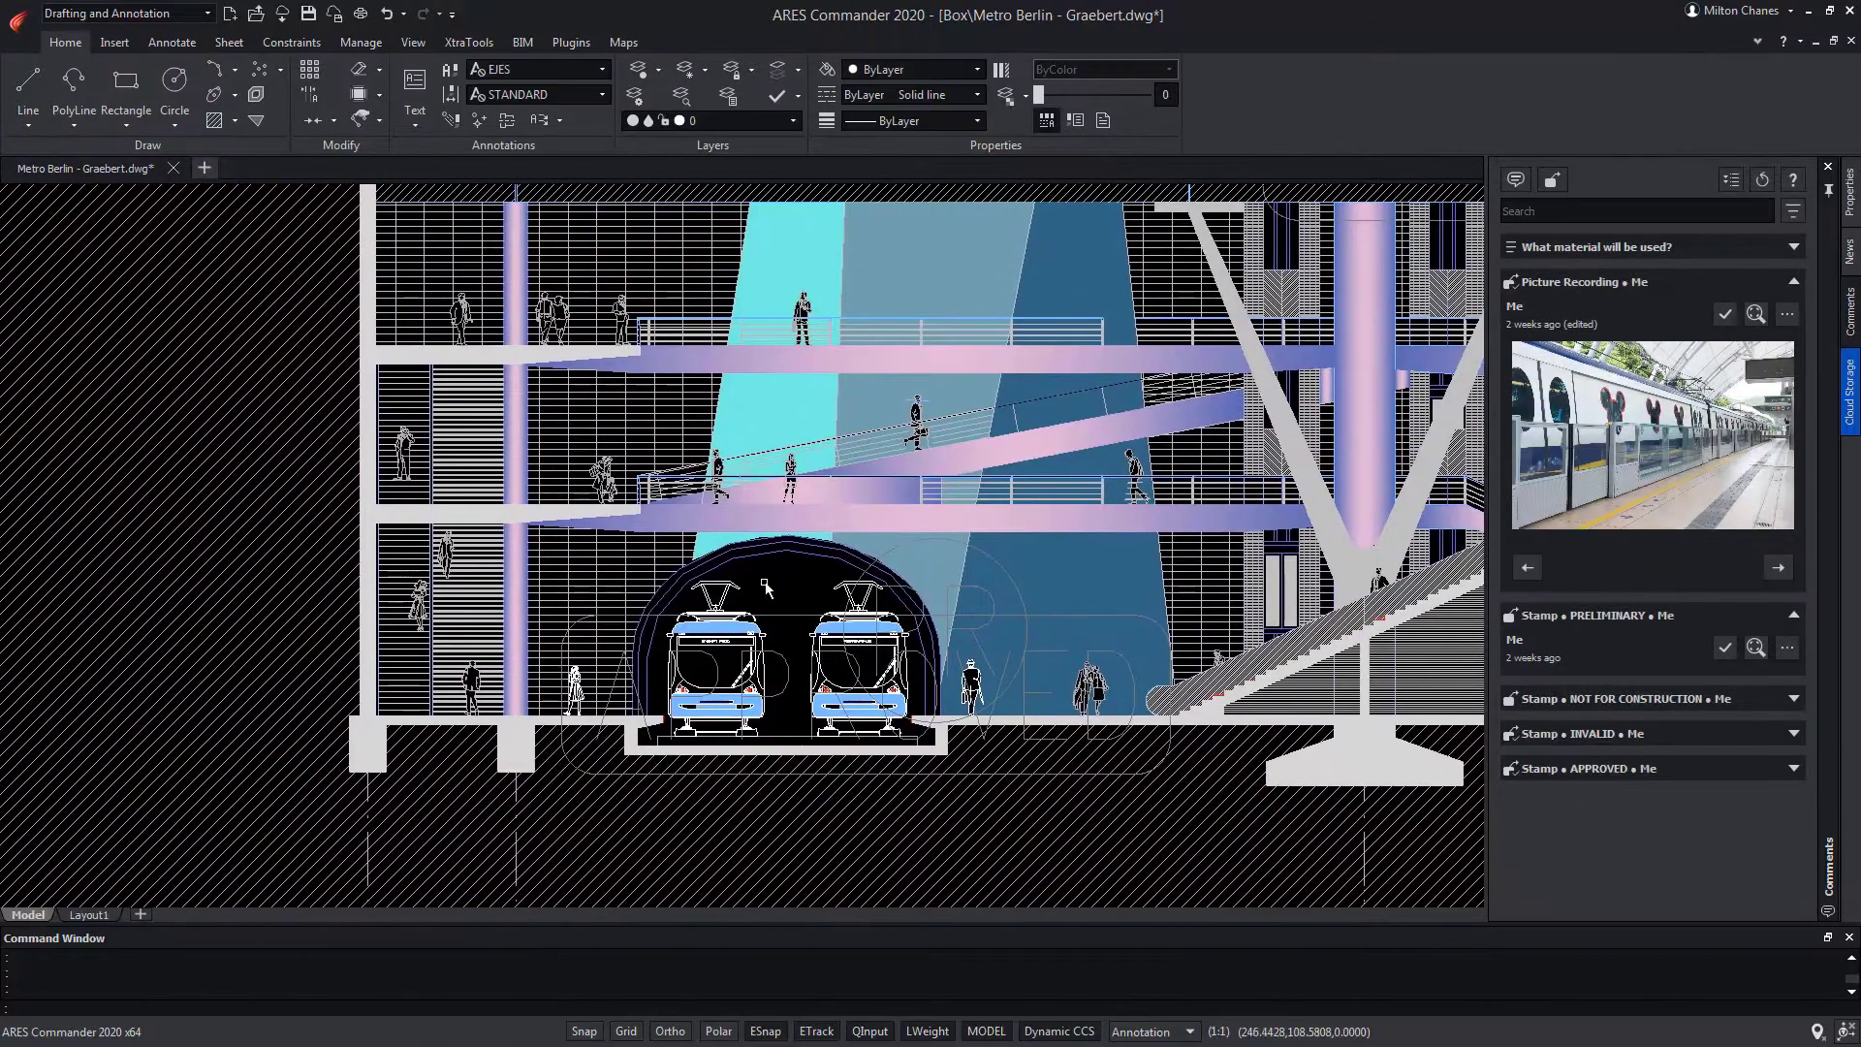
{"action": "scroll", "coordinate": [989, 783], "scroll_direction": "up", "scroll_amount": 2}
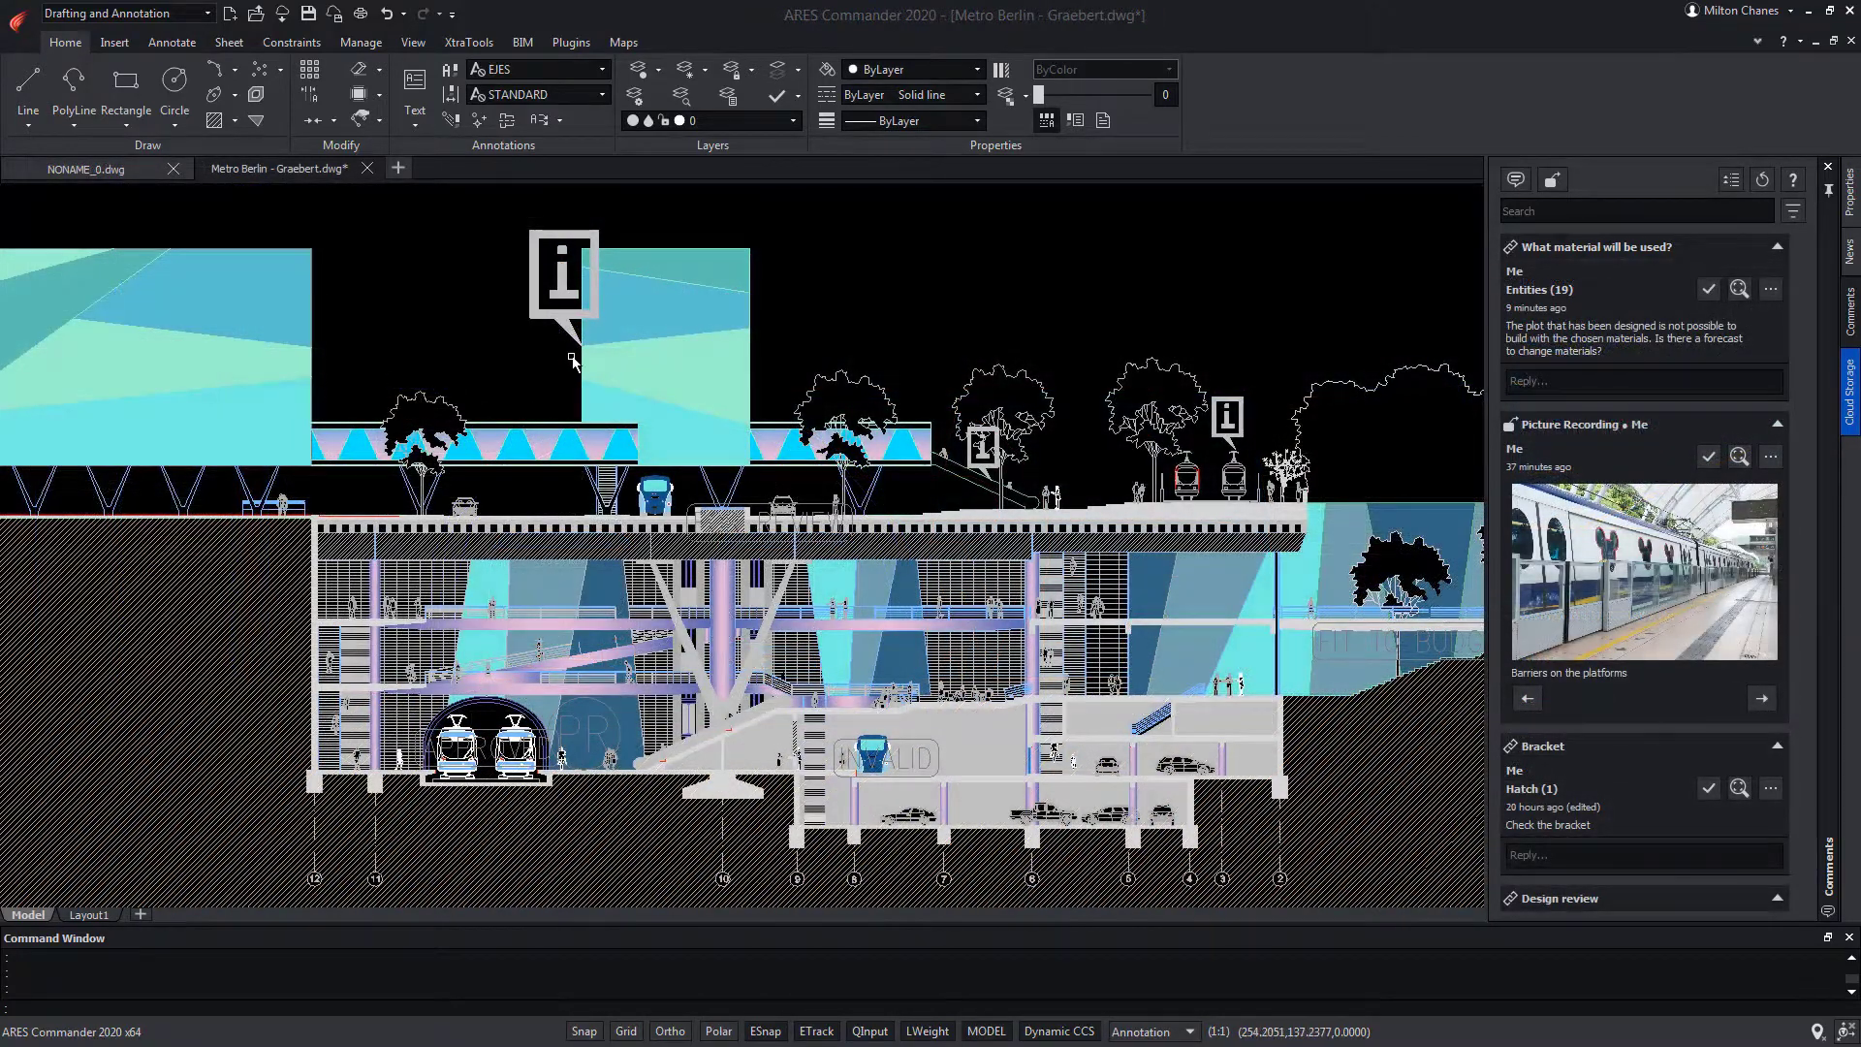
Window-select the information sign block, then cancel the selection and zoom in
{"action": "left_click", "coordinate": [572, 356]}
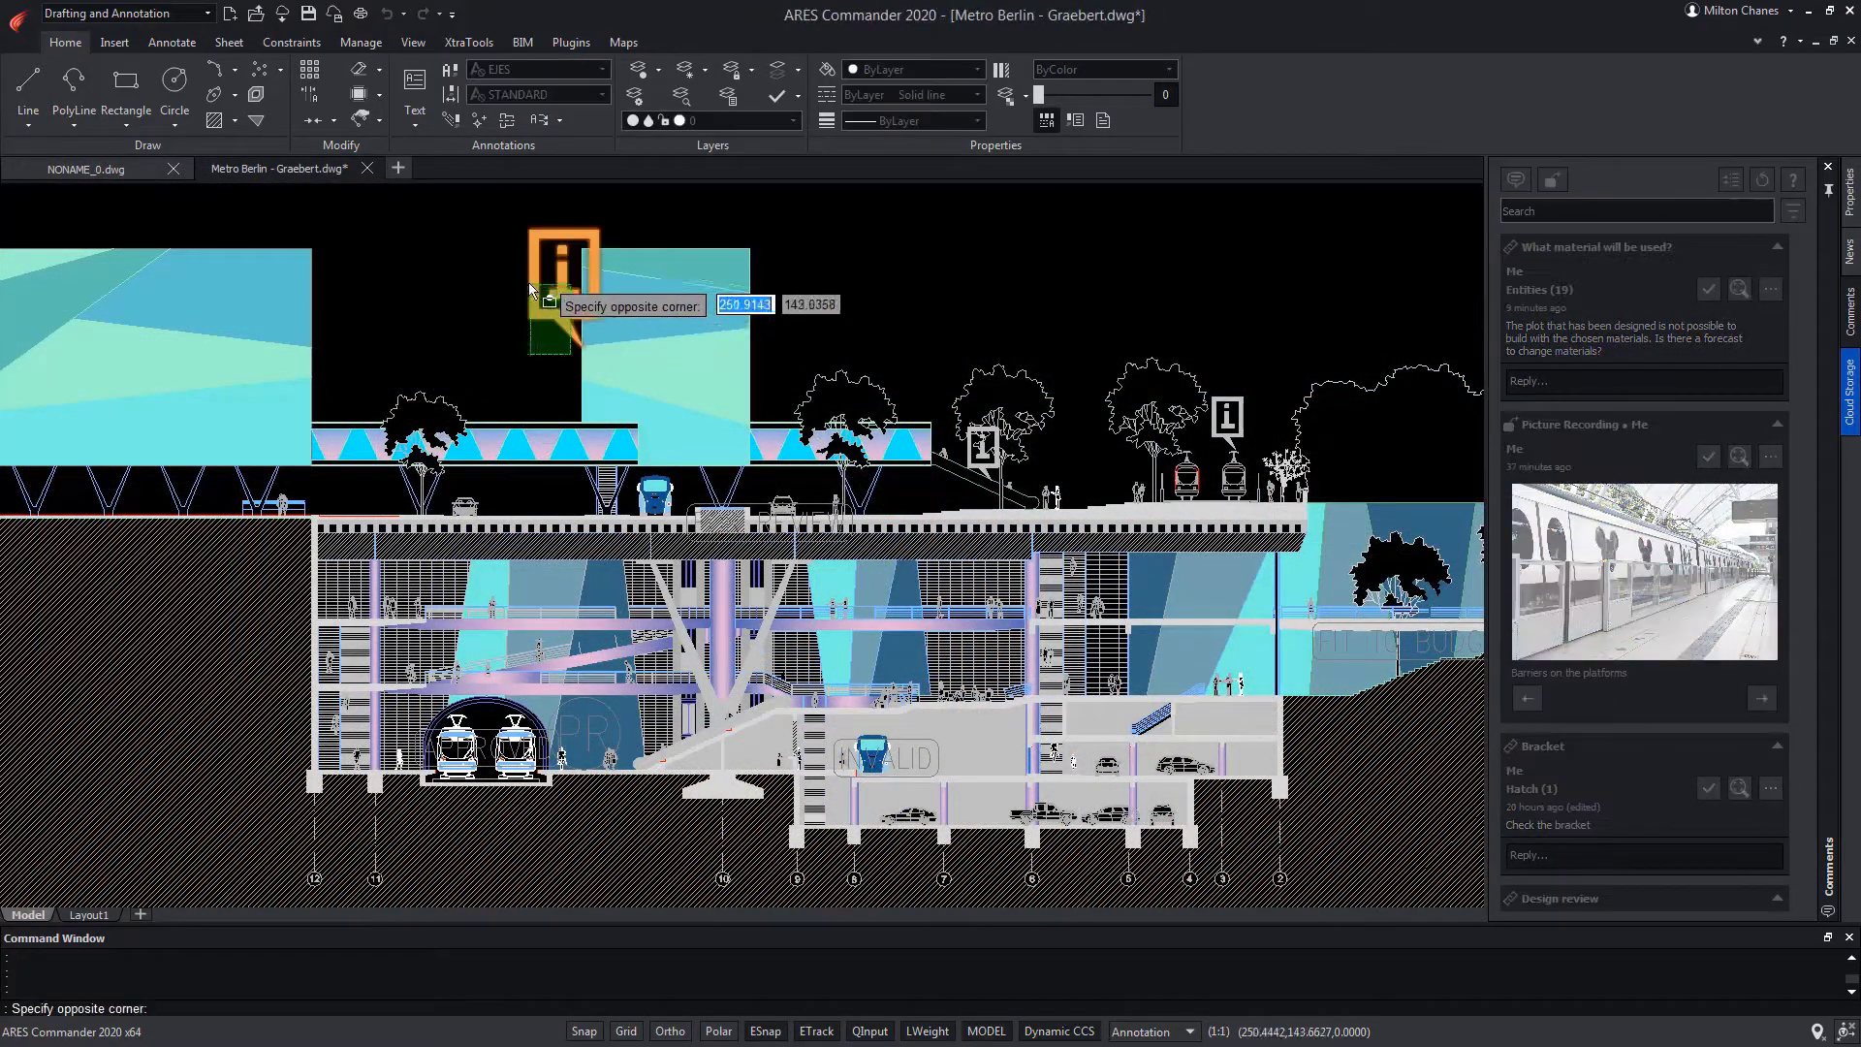
{"action": "left_click", "coordinate": [487, 233]}
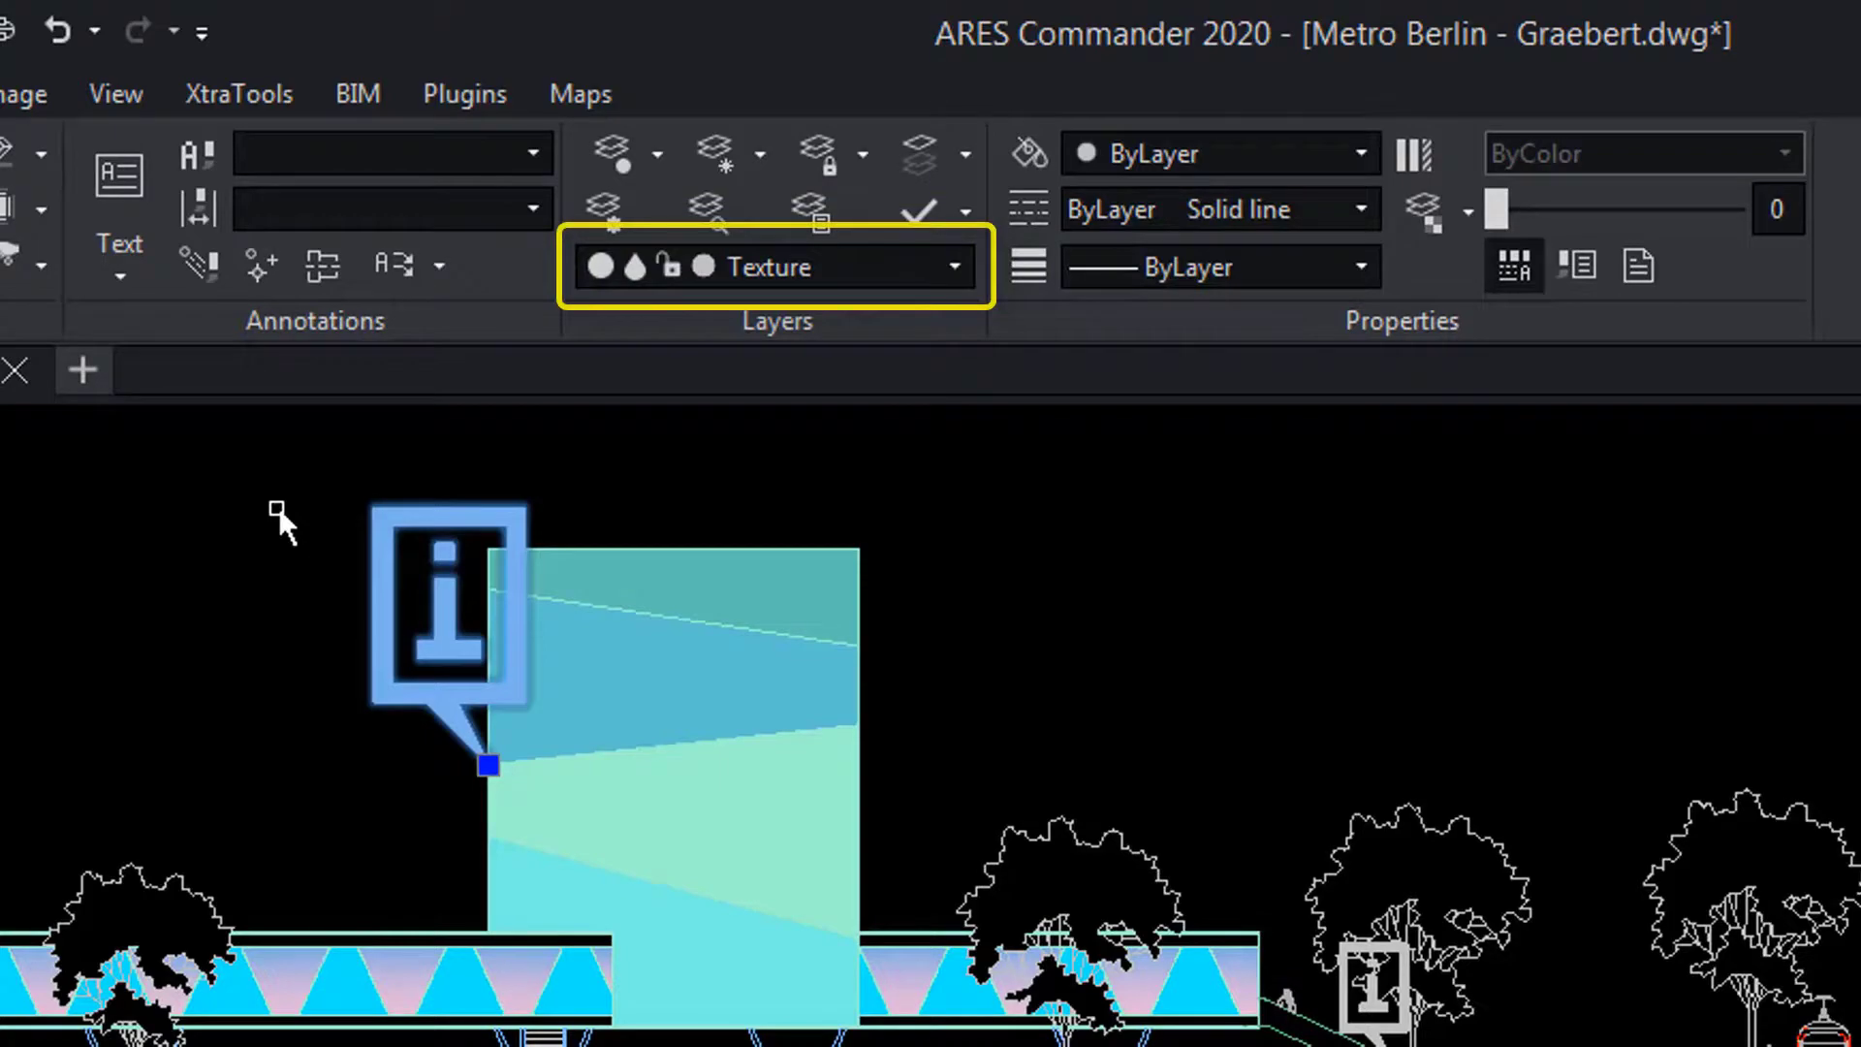
{"action": "key", "text": "Escape"}
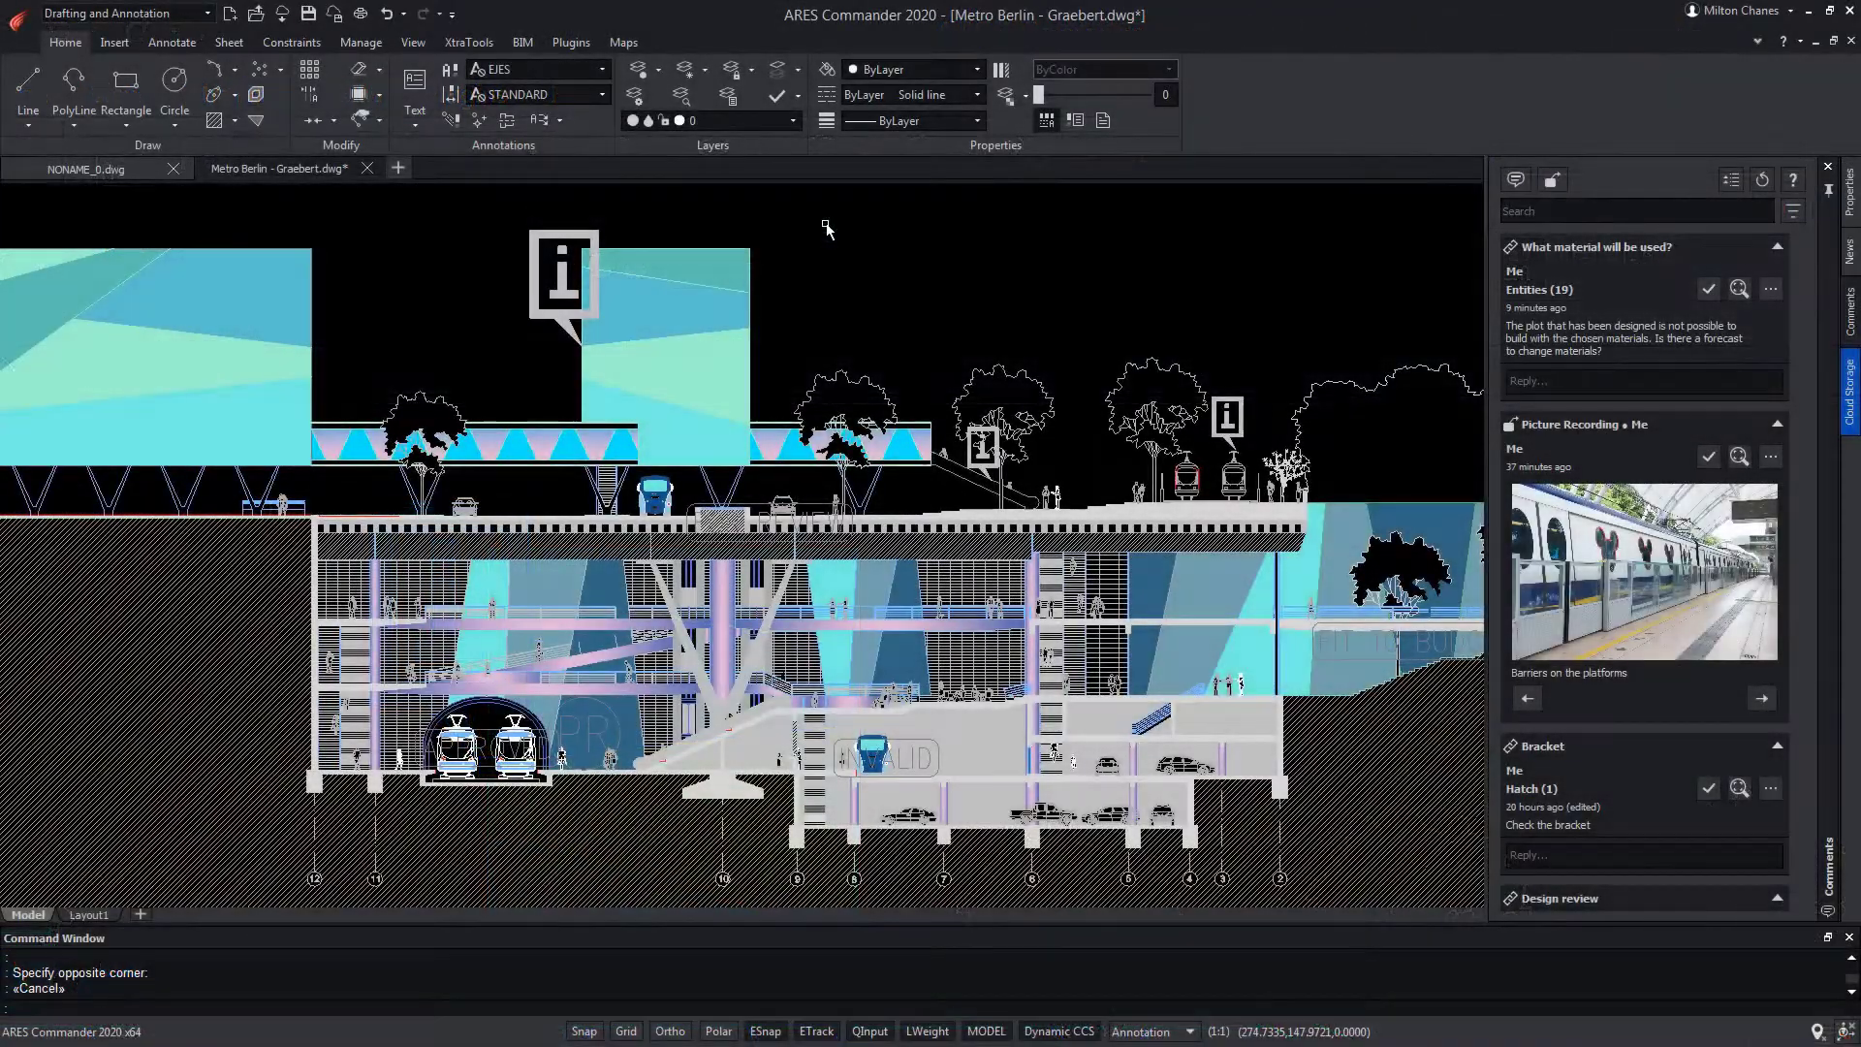
{"action": "scroll", "coordinate": [479, 766], "scroll_direction": "up", "scroll_amount": 6}
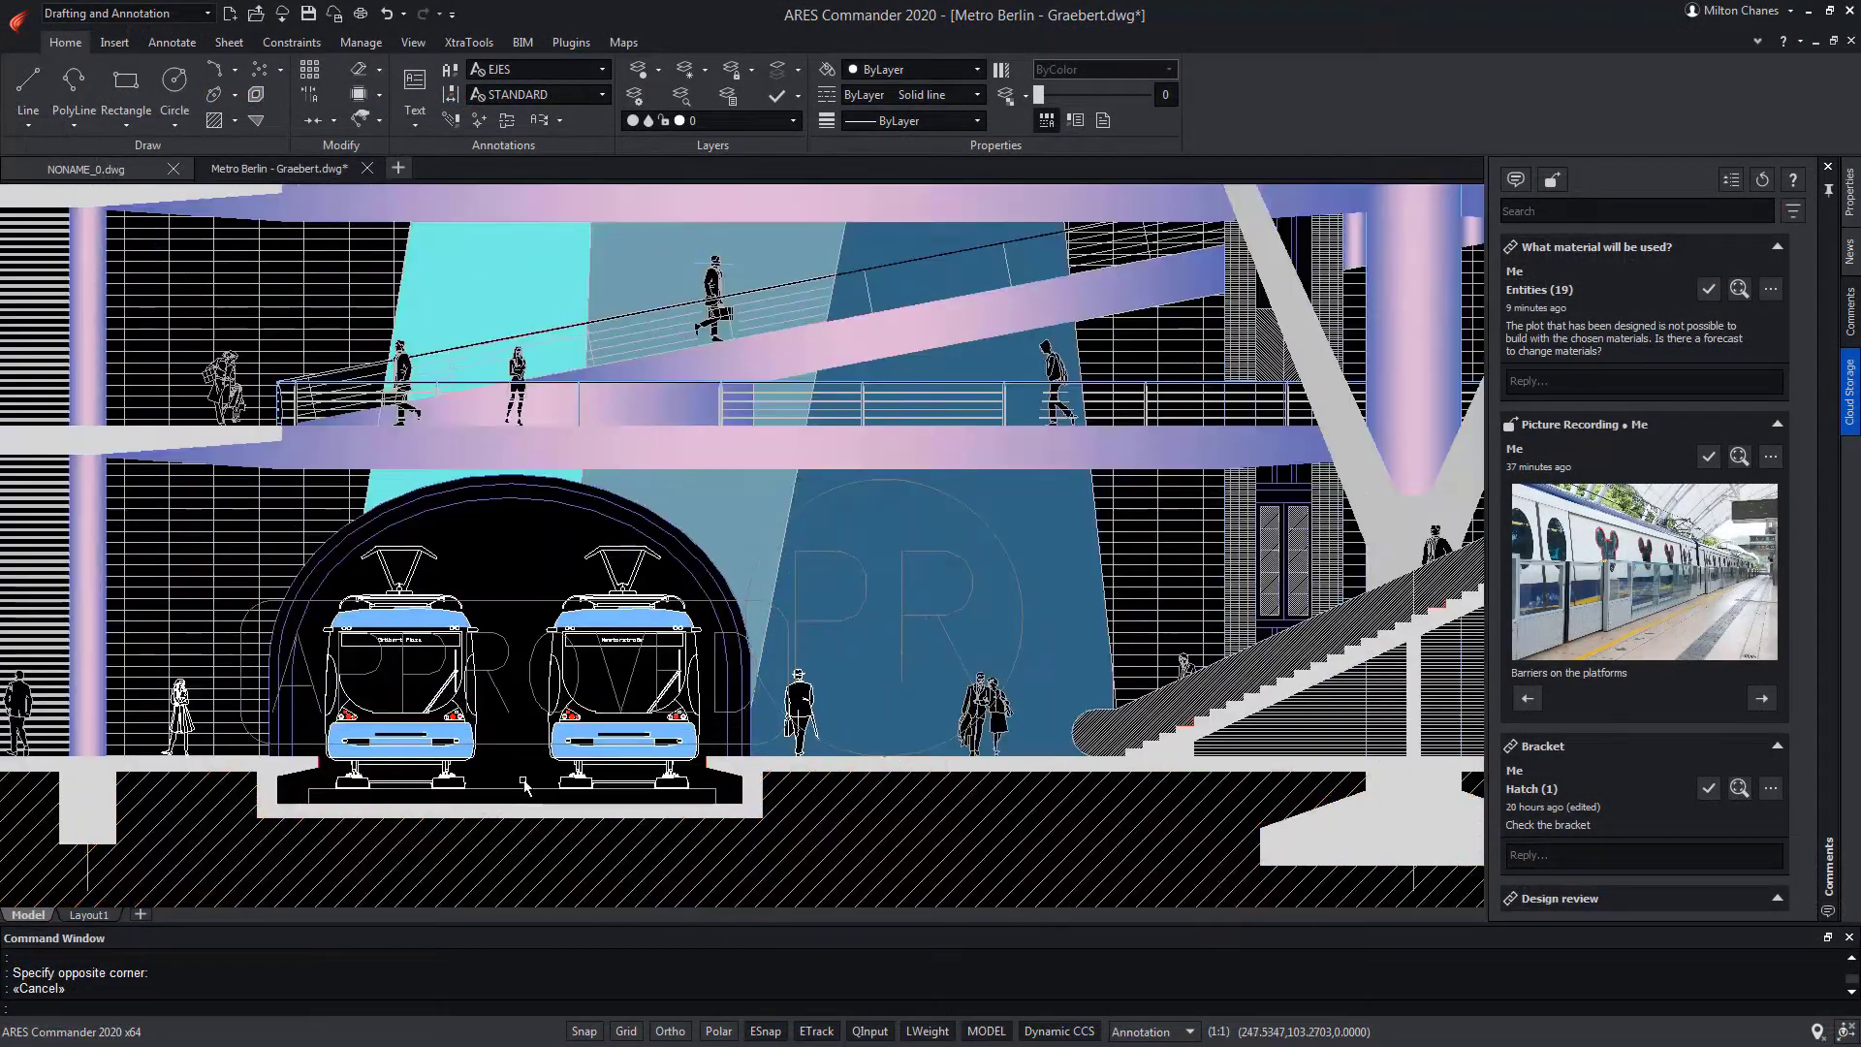
{"action": "scroll", "coordinate": [524, 786], "scroll_direction": "up", "scroll_amount": 3}
Window-select the trams, then reframe the station top and reselect the 'i' sign block
{"action": "left_click", "coordinate": [512, 581]}
{"action": "left_click", "coordinate": [487, 626]}
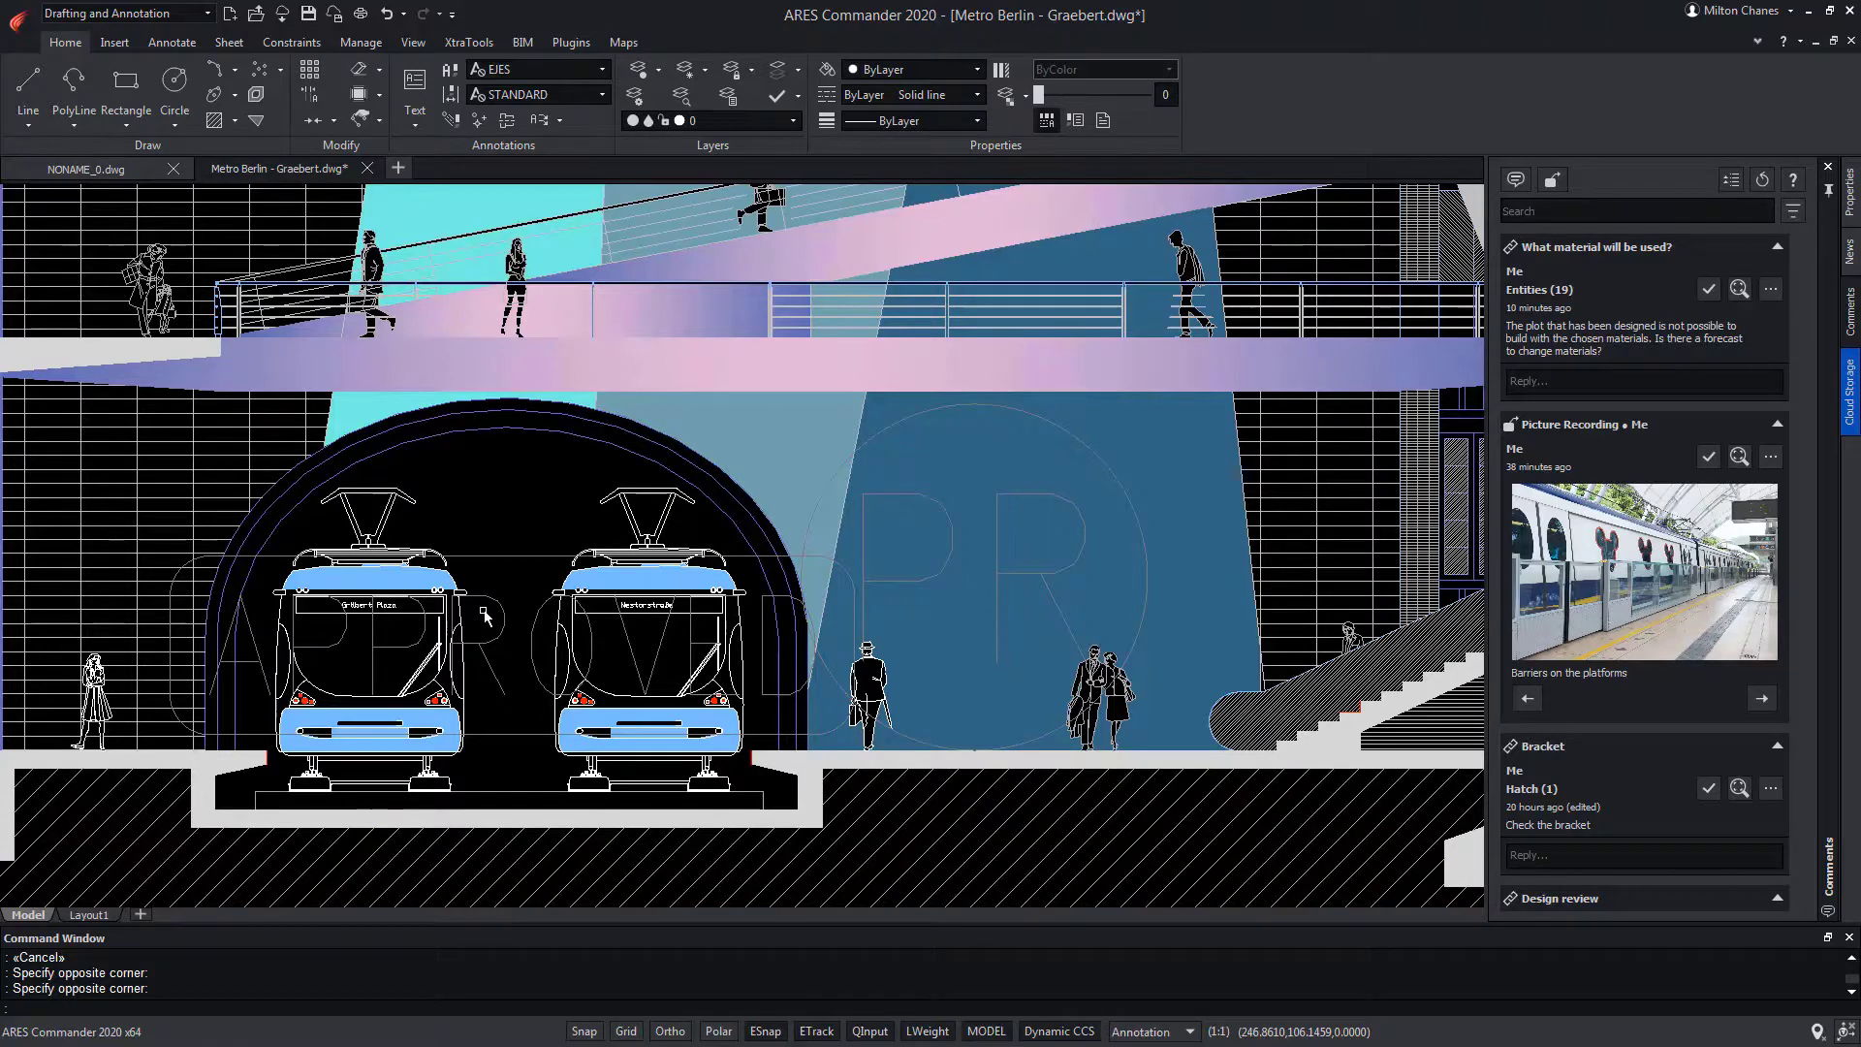
{"action": "scroll", "coordinate": [486, 617], "scroll_direction": "down", "scroll_amount": 5}
{"action": "scroll", "coordinate": [668, 466], "scroll_direction": "up", "scroll_amount": 2}
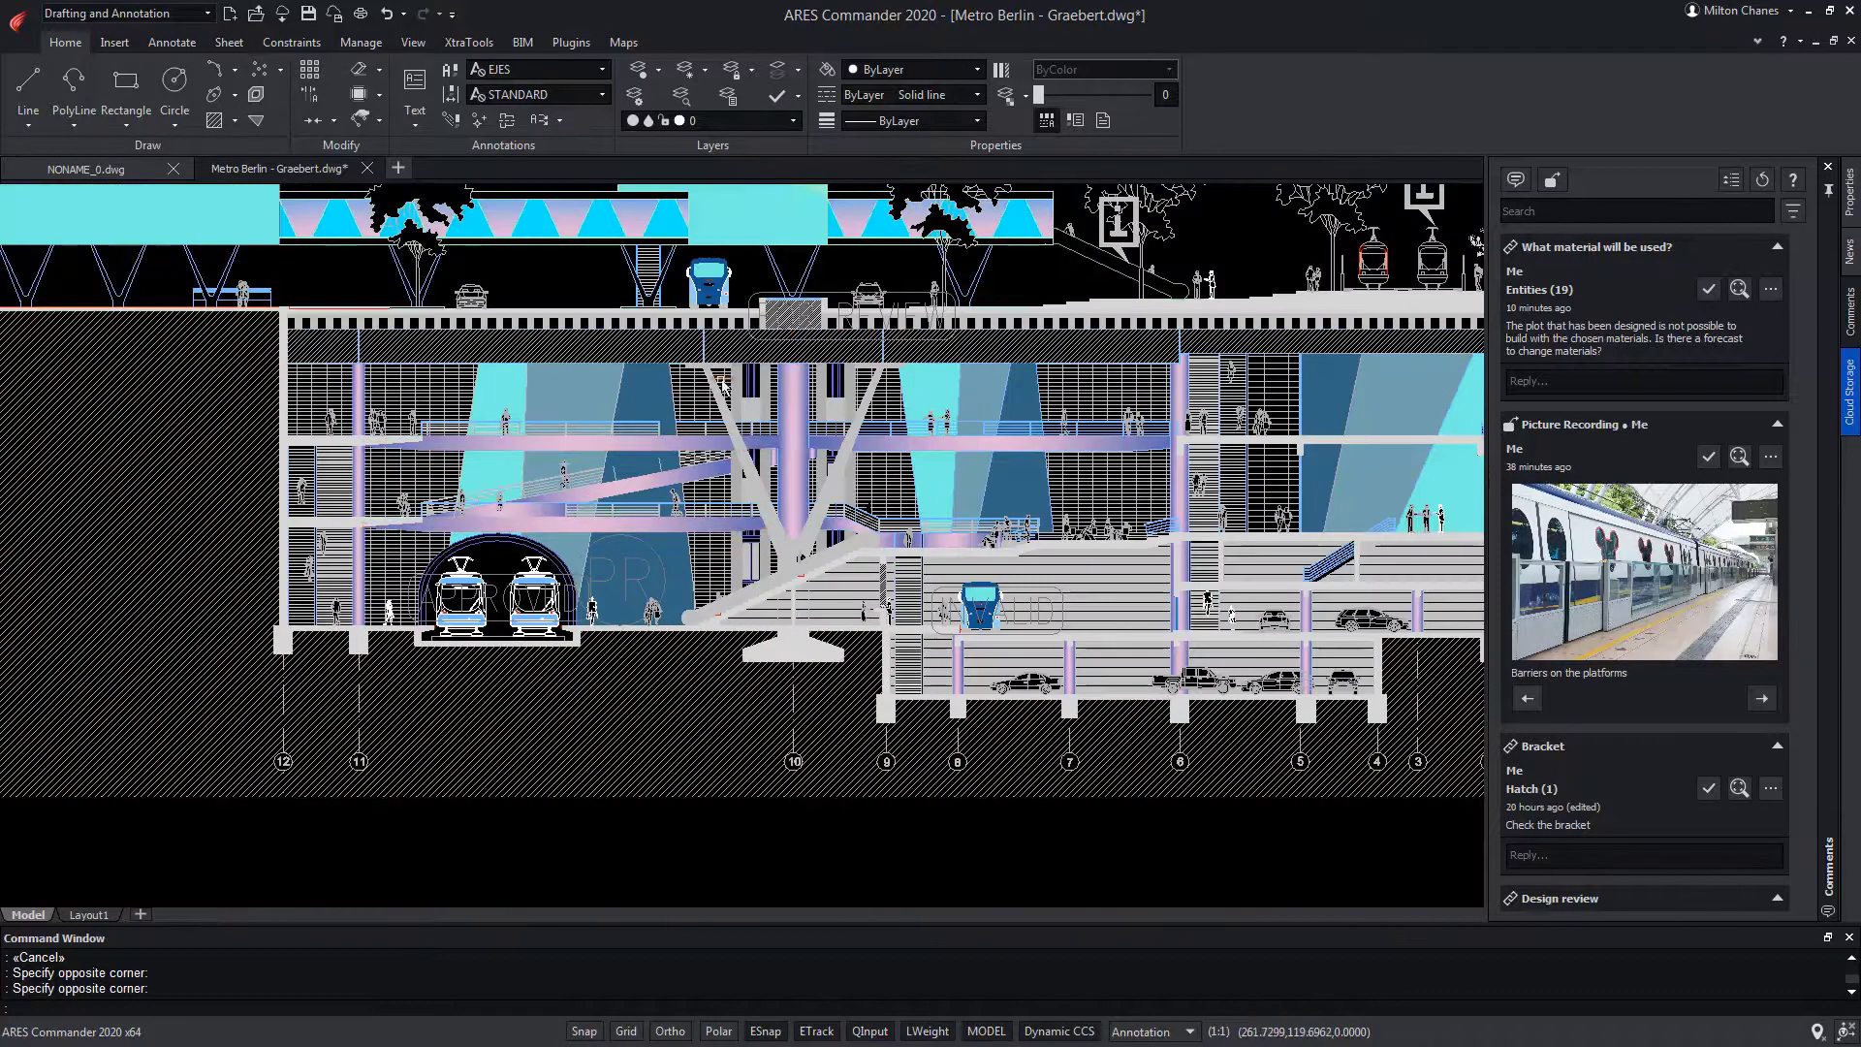
{"action": "mouse_move", "coordinate": [668, 467]}
{"action": "middle_mouse_down"}
{"action": "mouse_move", "coordinate": [590, 593]}
{"action": "mouse_move", "coordinate": [588, 699]}
{"action": "middle_mouse_up"}
{"action": "left_click", "coordinate": [478, 374]}
{"action": "left_click", "coordinate": [426, 288]}
Delete the information sign block and bring the Comments panel back beside the drawing
{"action": "key", "text": "Delete"}
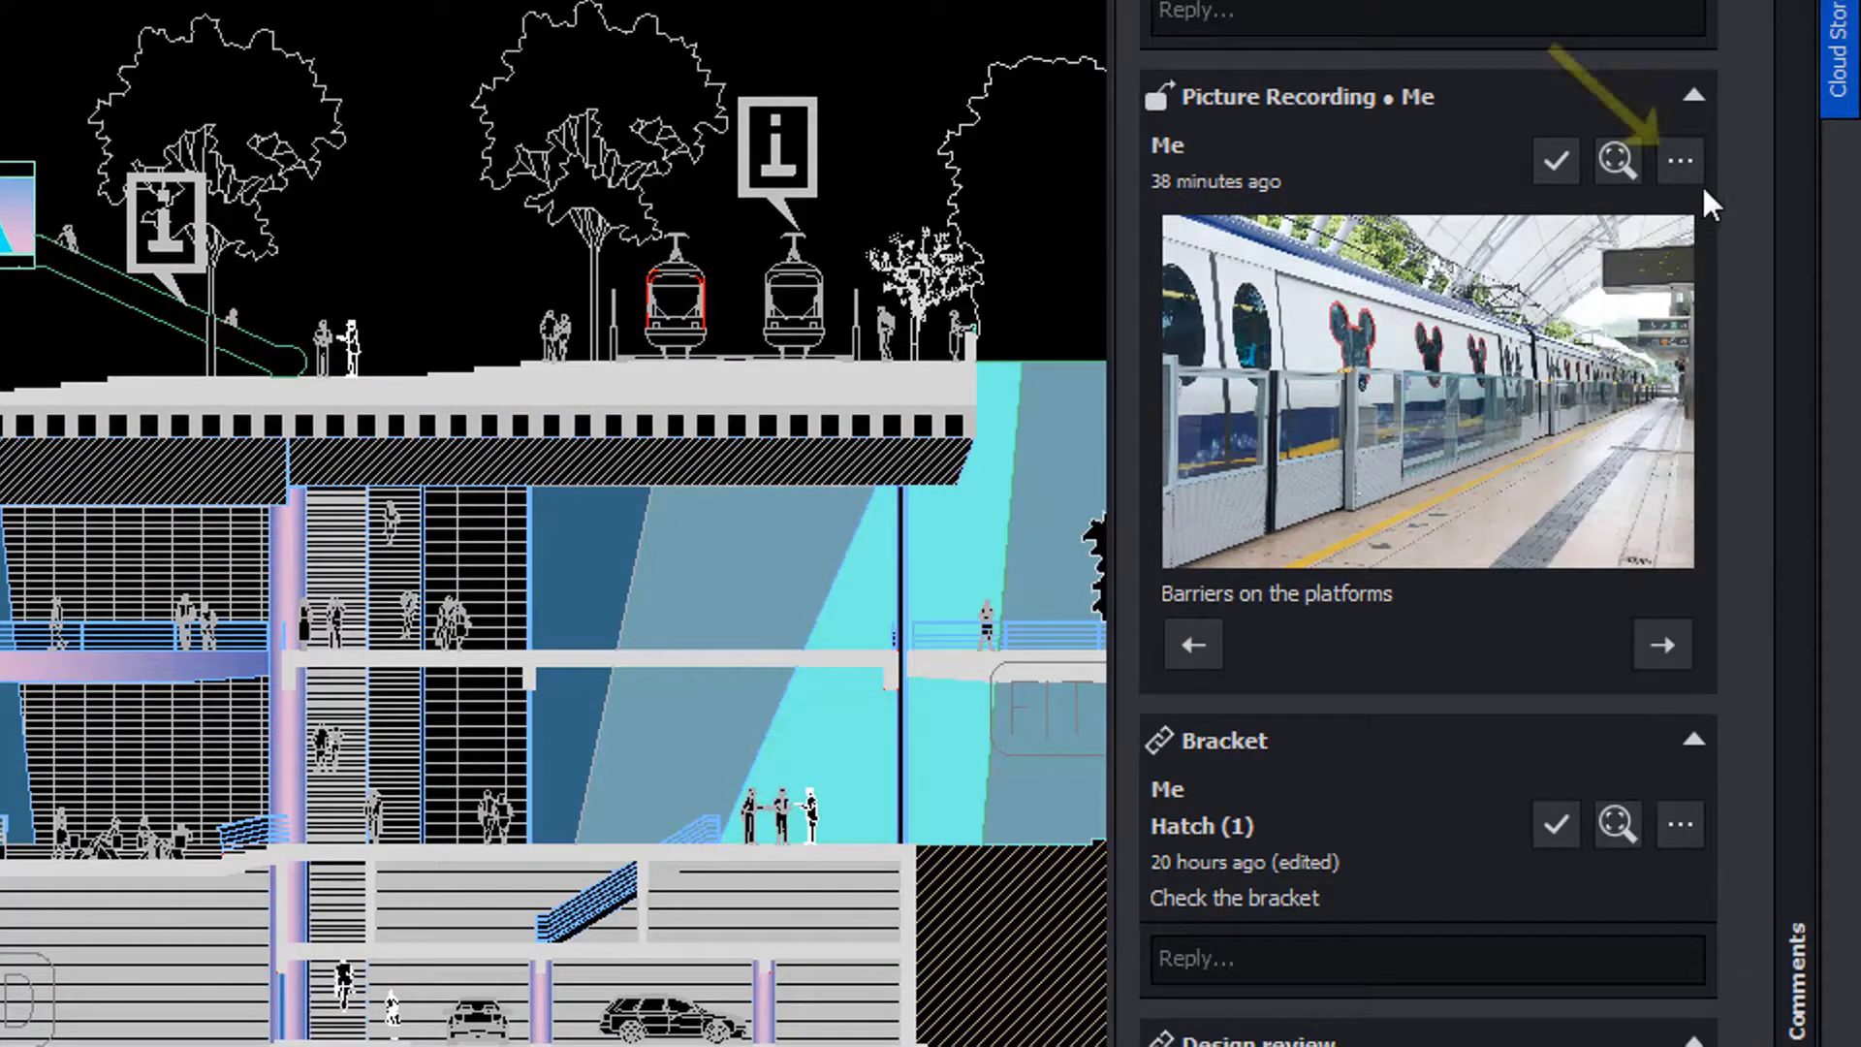
{"action": "left_click", "coordinate": [1681, 162]}
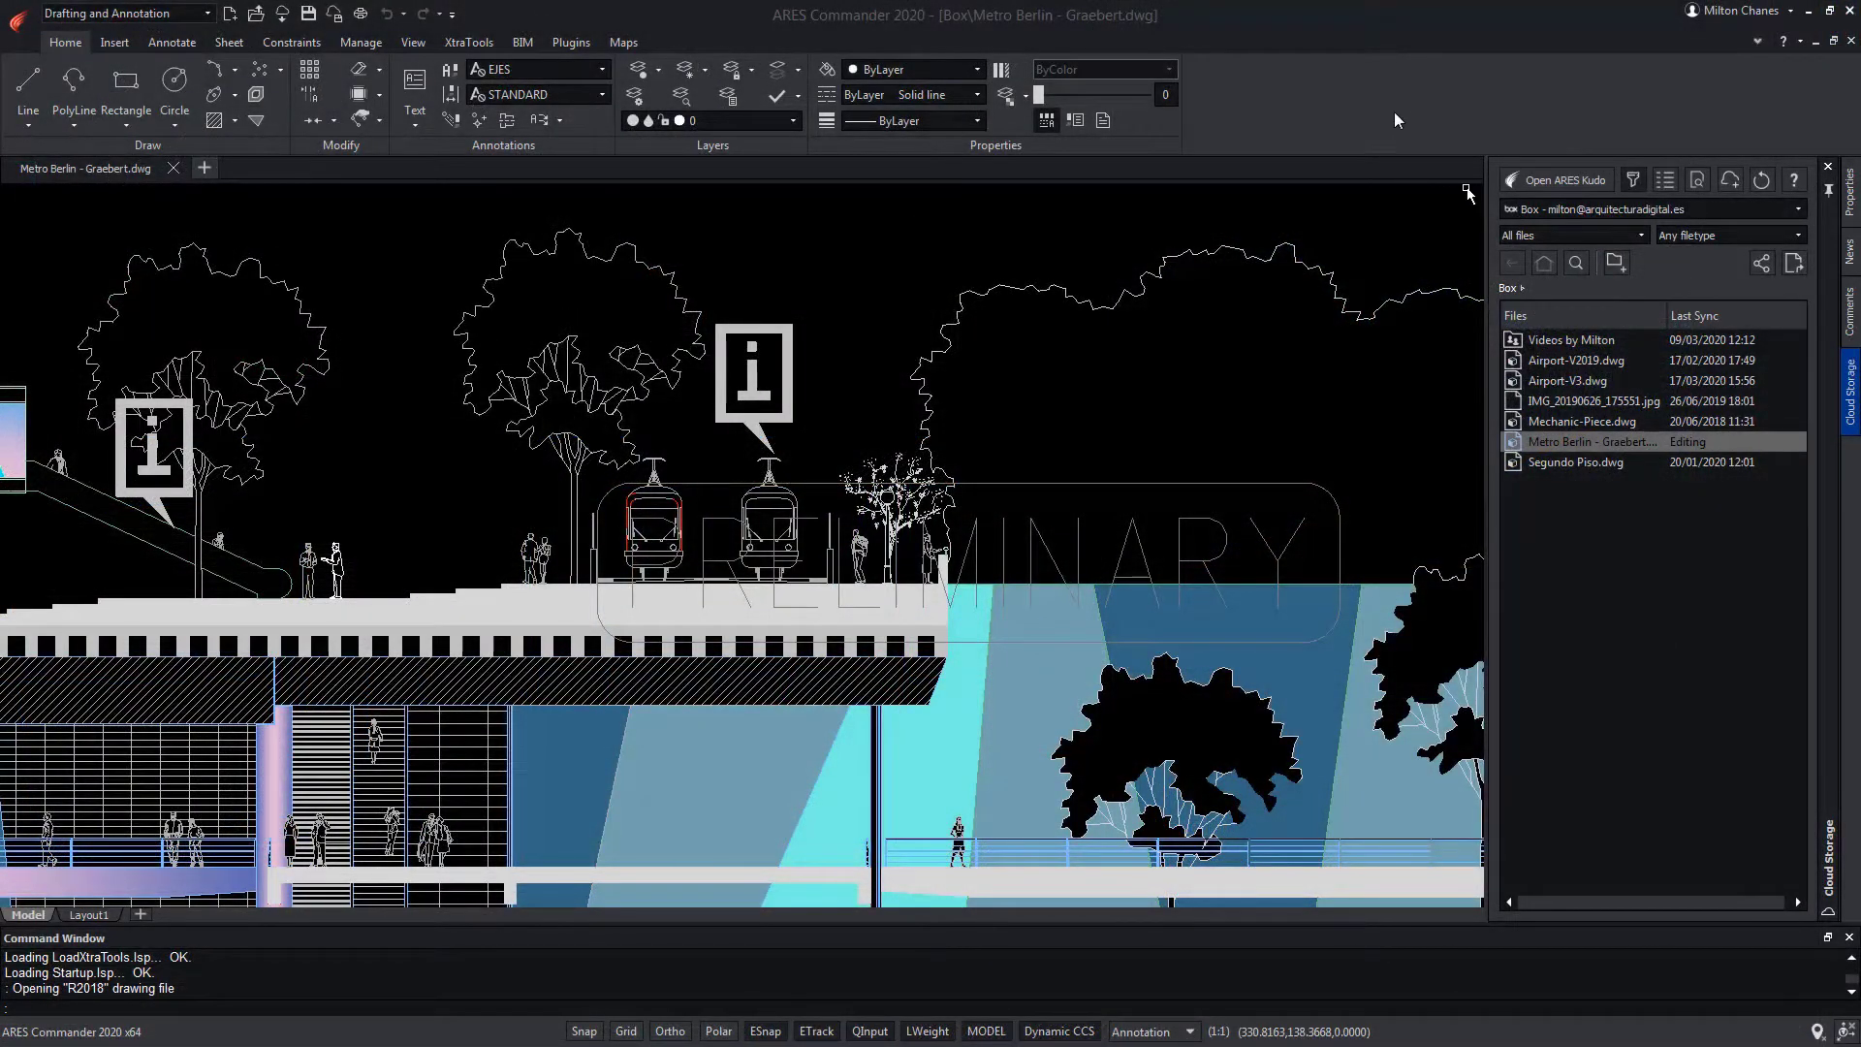
{"action": "right_click", "coordinate": [1399, 113]}
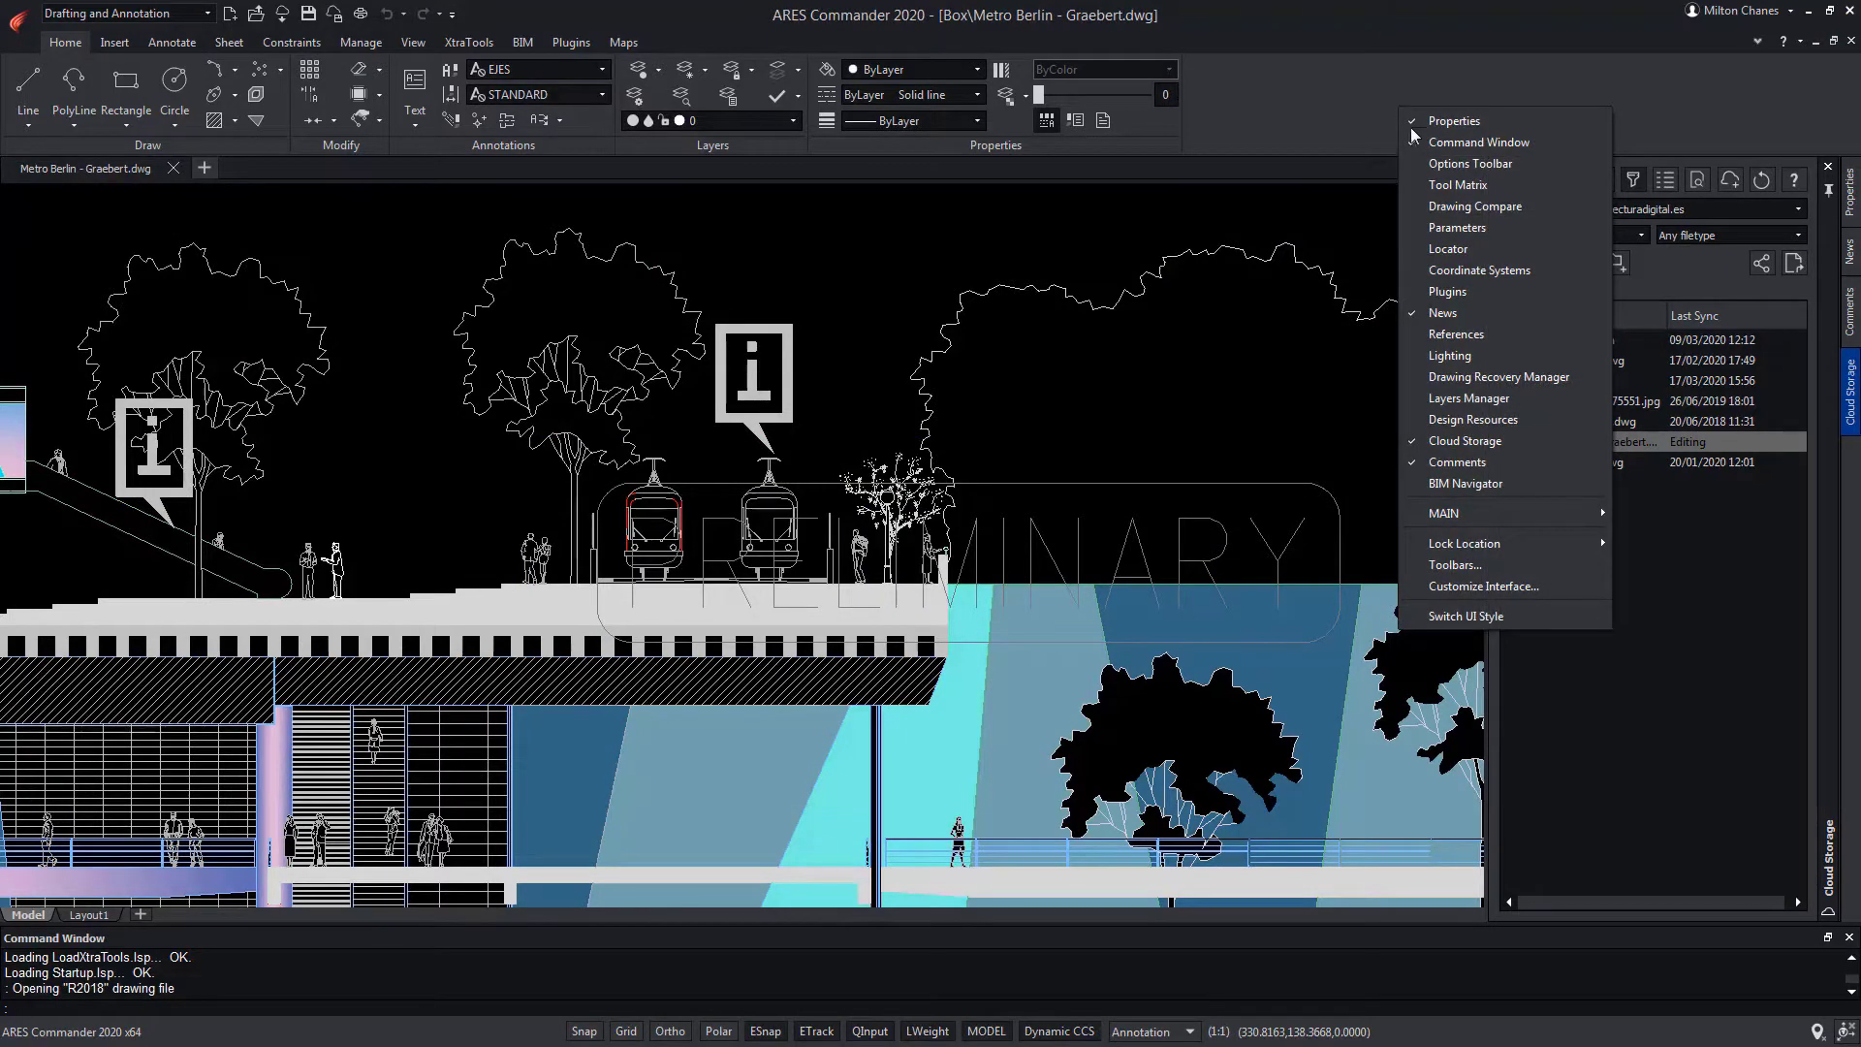
{"action": "left_click", "coordinate": [1534, 463]}
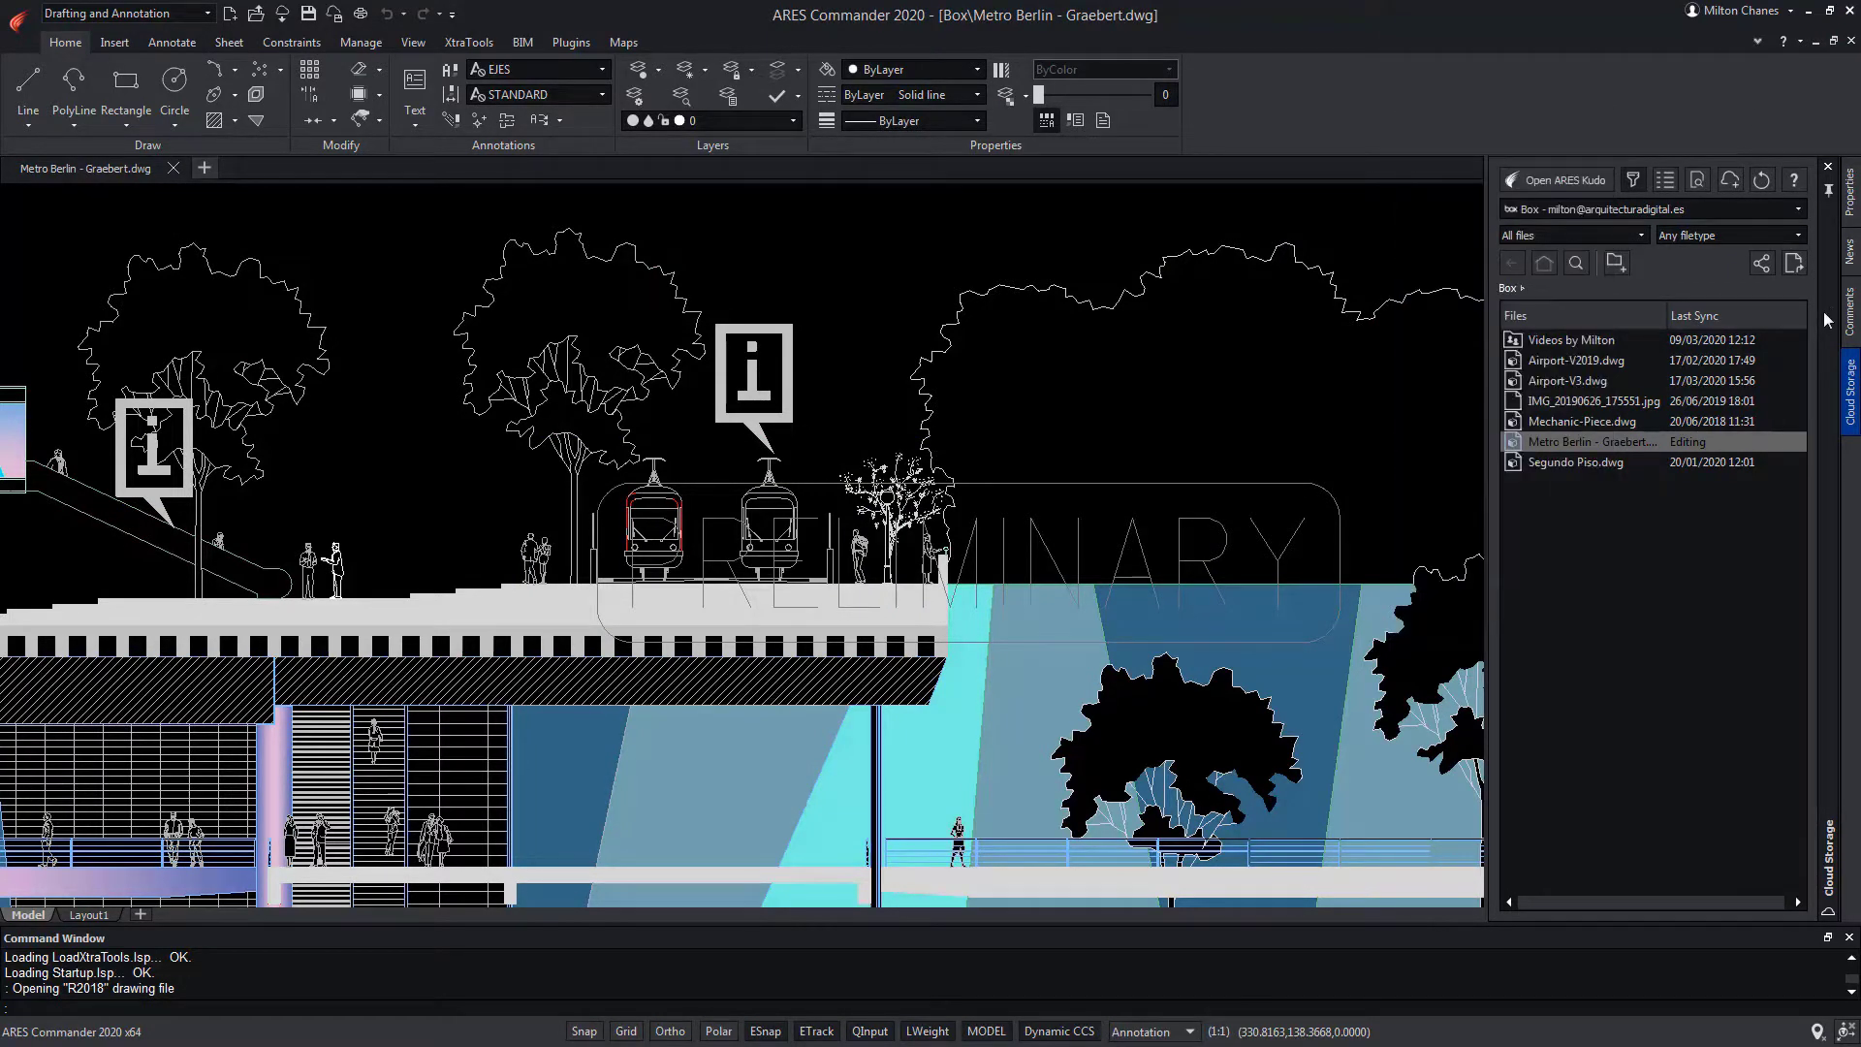
{"action": "right_click", "coordinate": [1834, 314]}
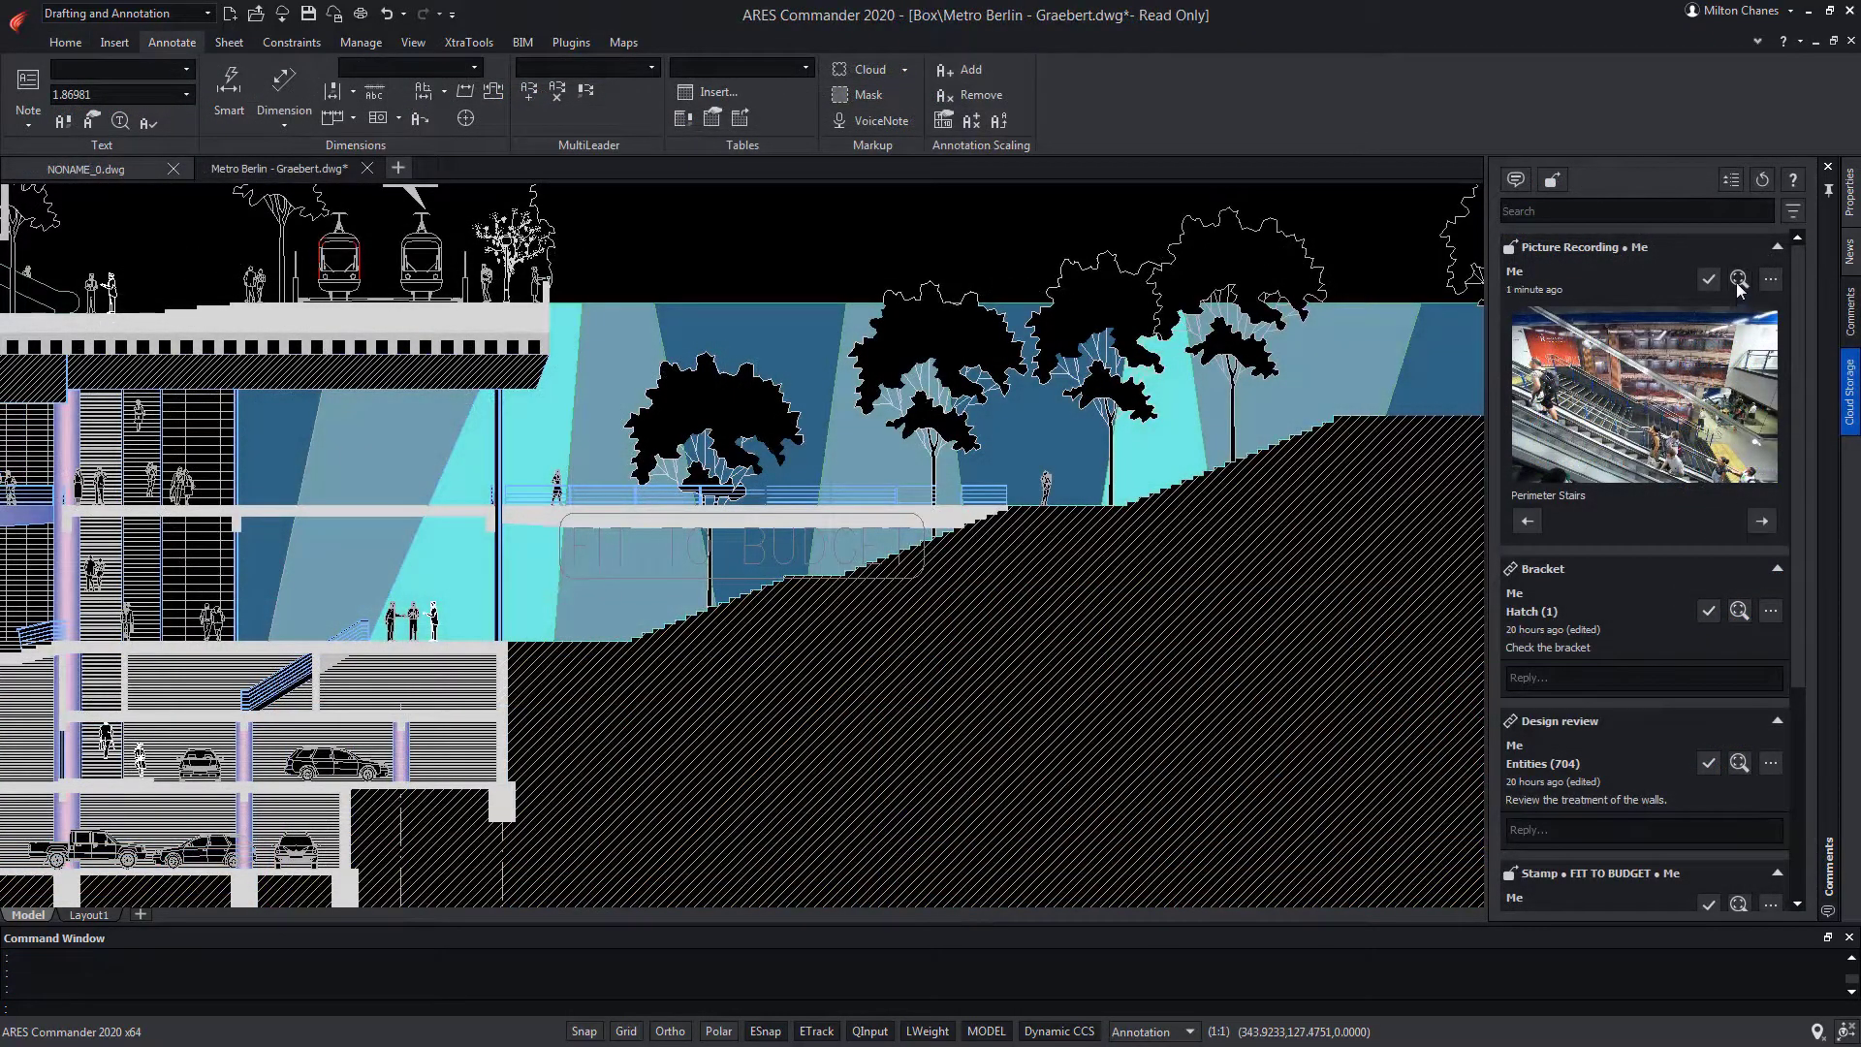
Zoom the drawing to the Perimeter Stairs picture recording's location
{"action": "left_click", "coordinate": [1738, 280]}
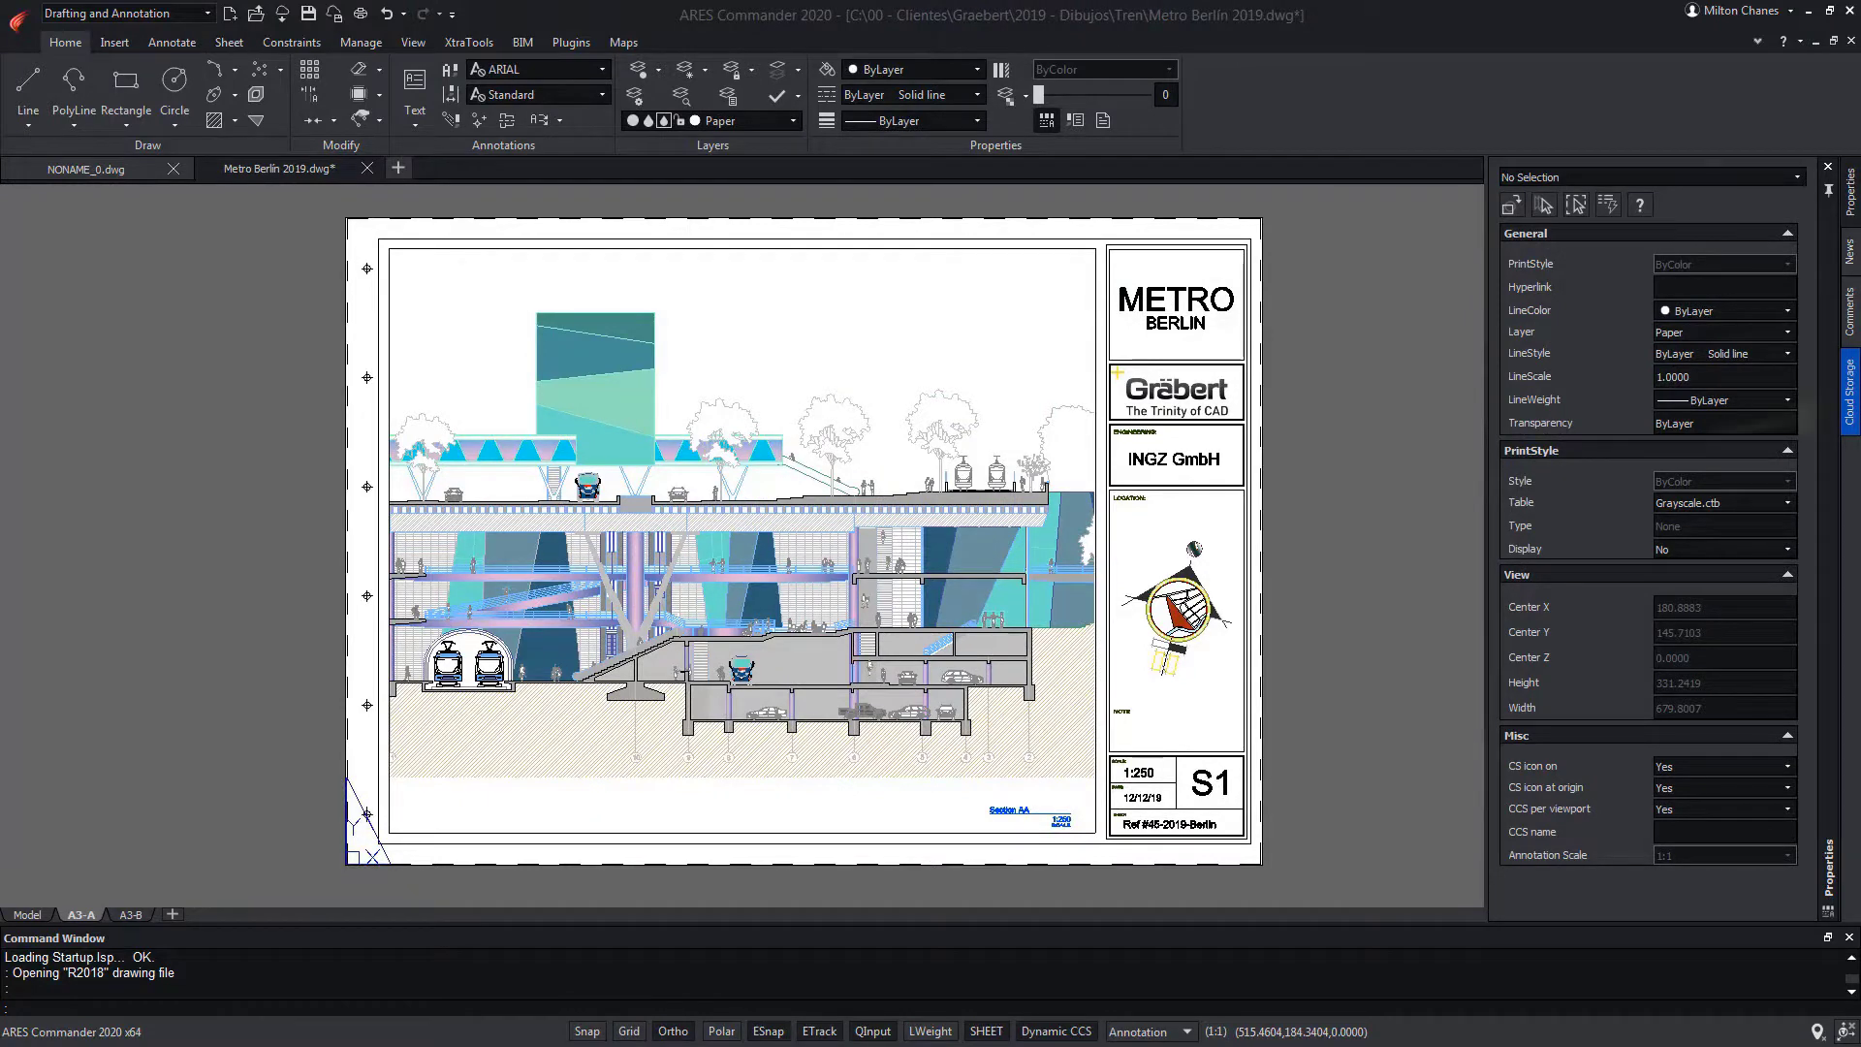
Show the Cloud Storage palette with the Box account selected
{"action": "left_click", "coordinate": [1854, 415]}
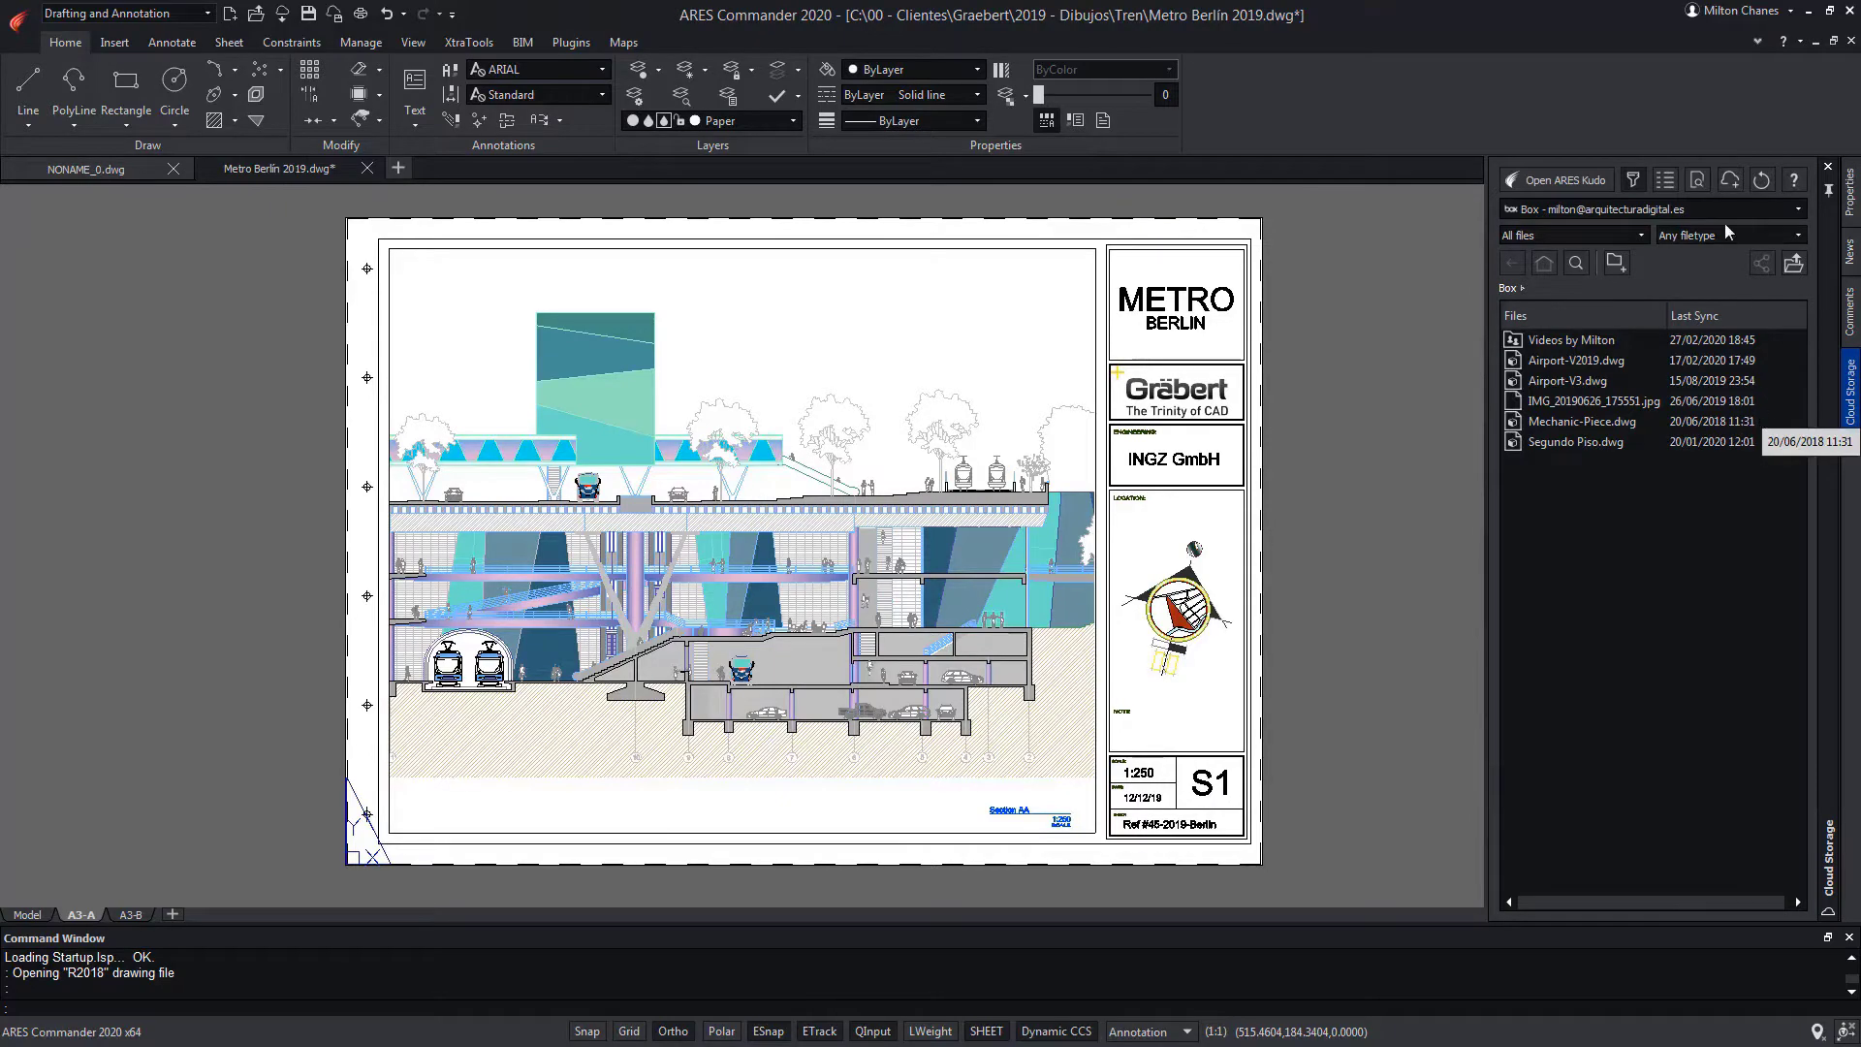
{"action": "left_click", "coordinate": [1776, 207]}
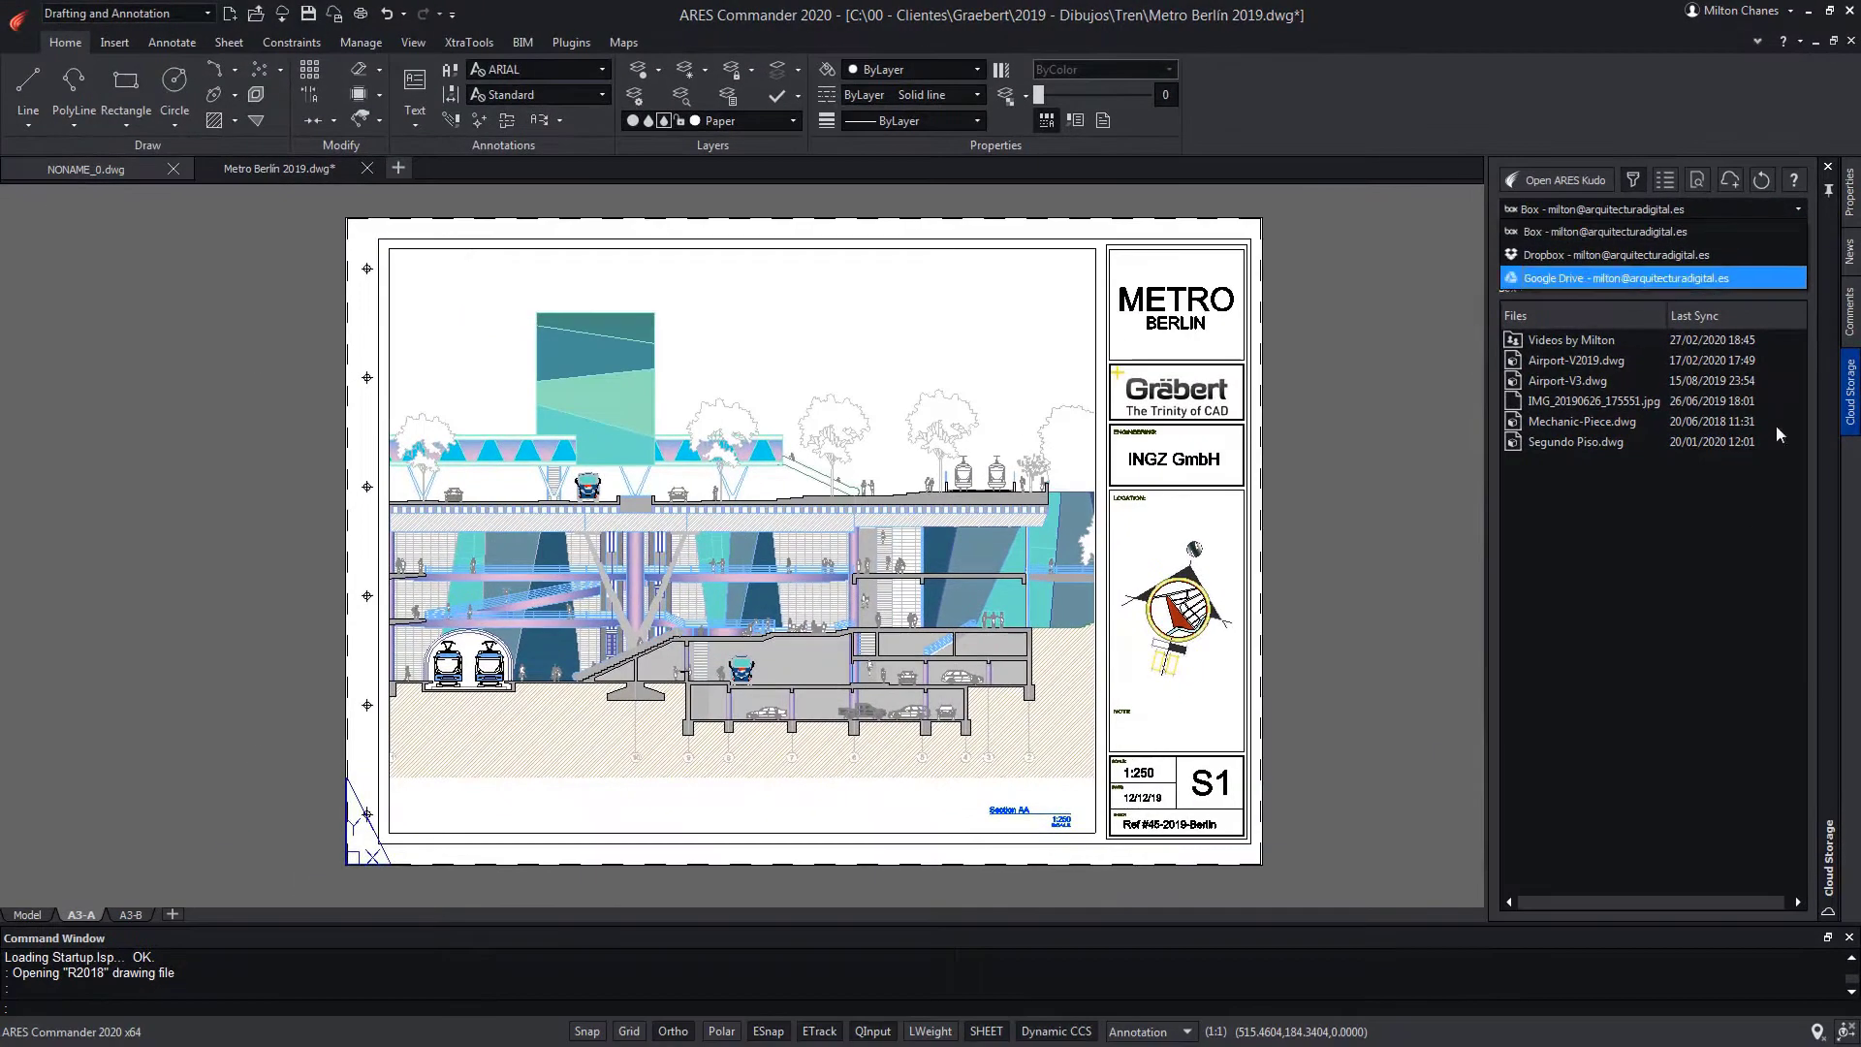
{"action": "left_click", "coordinate": [1735, 538]}
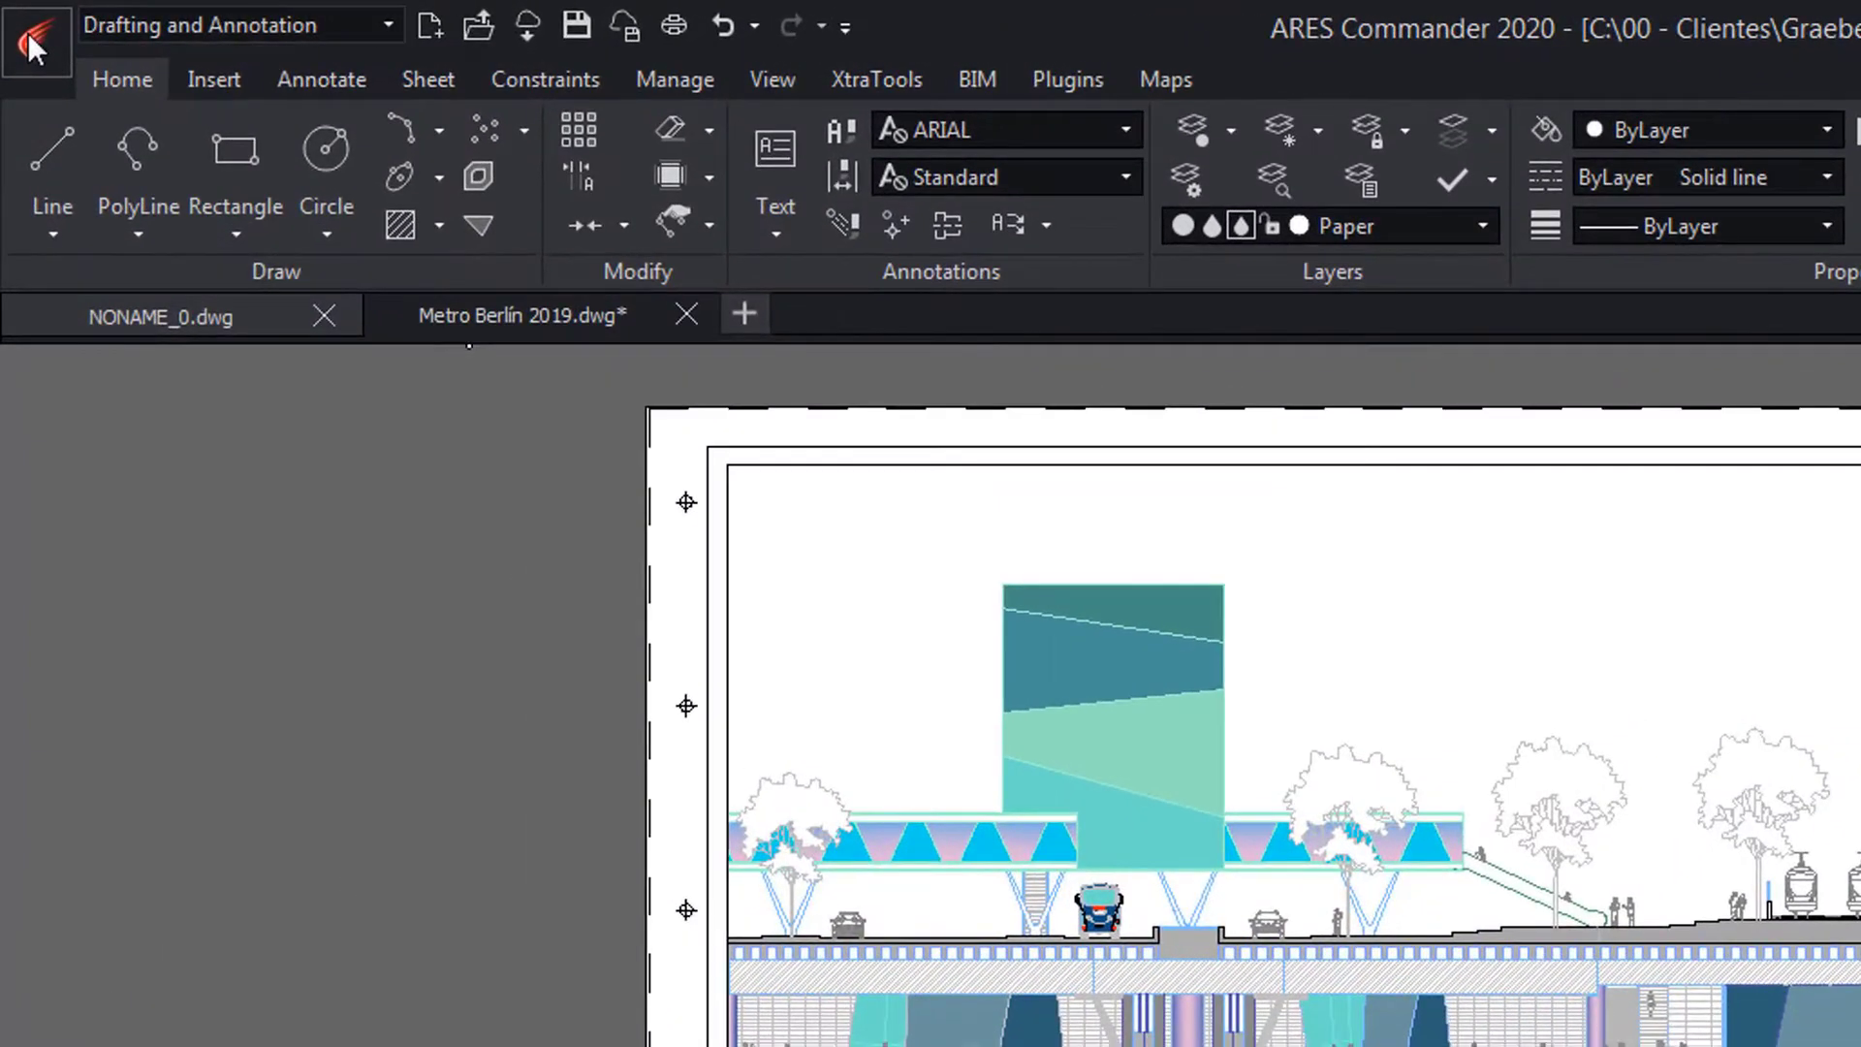
Use Save to Cloud to store the drawing on Box as 'Metro Berlín 2020'
{"action": "left_click", "coordinate": [35, 45]}
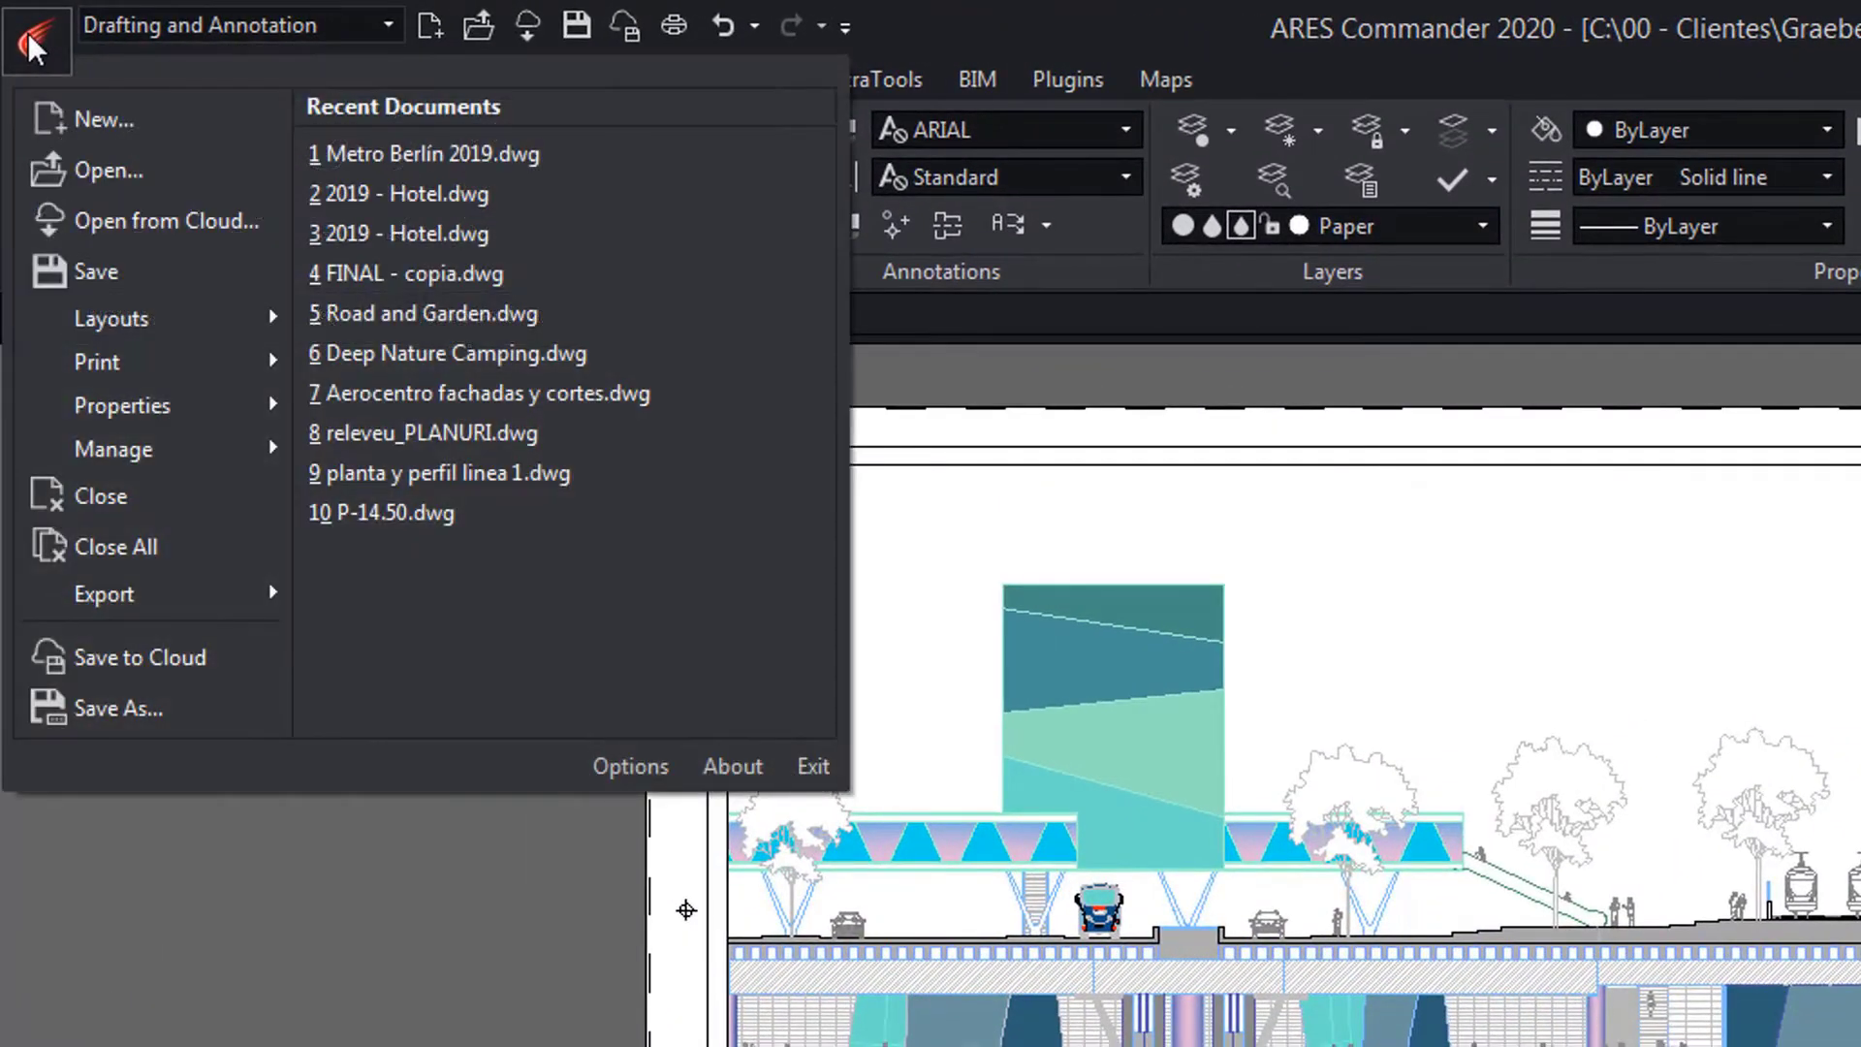
{"action": "left_click", "coordinate": [250, 663]}
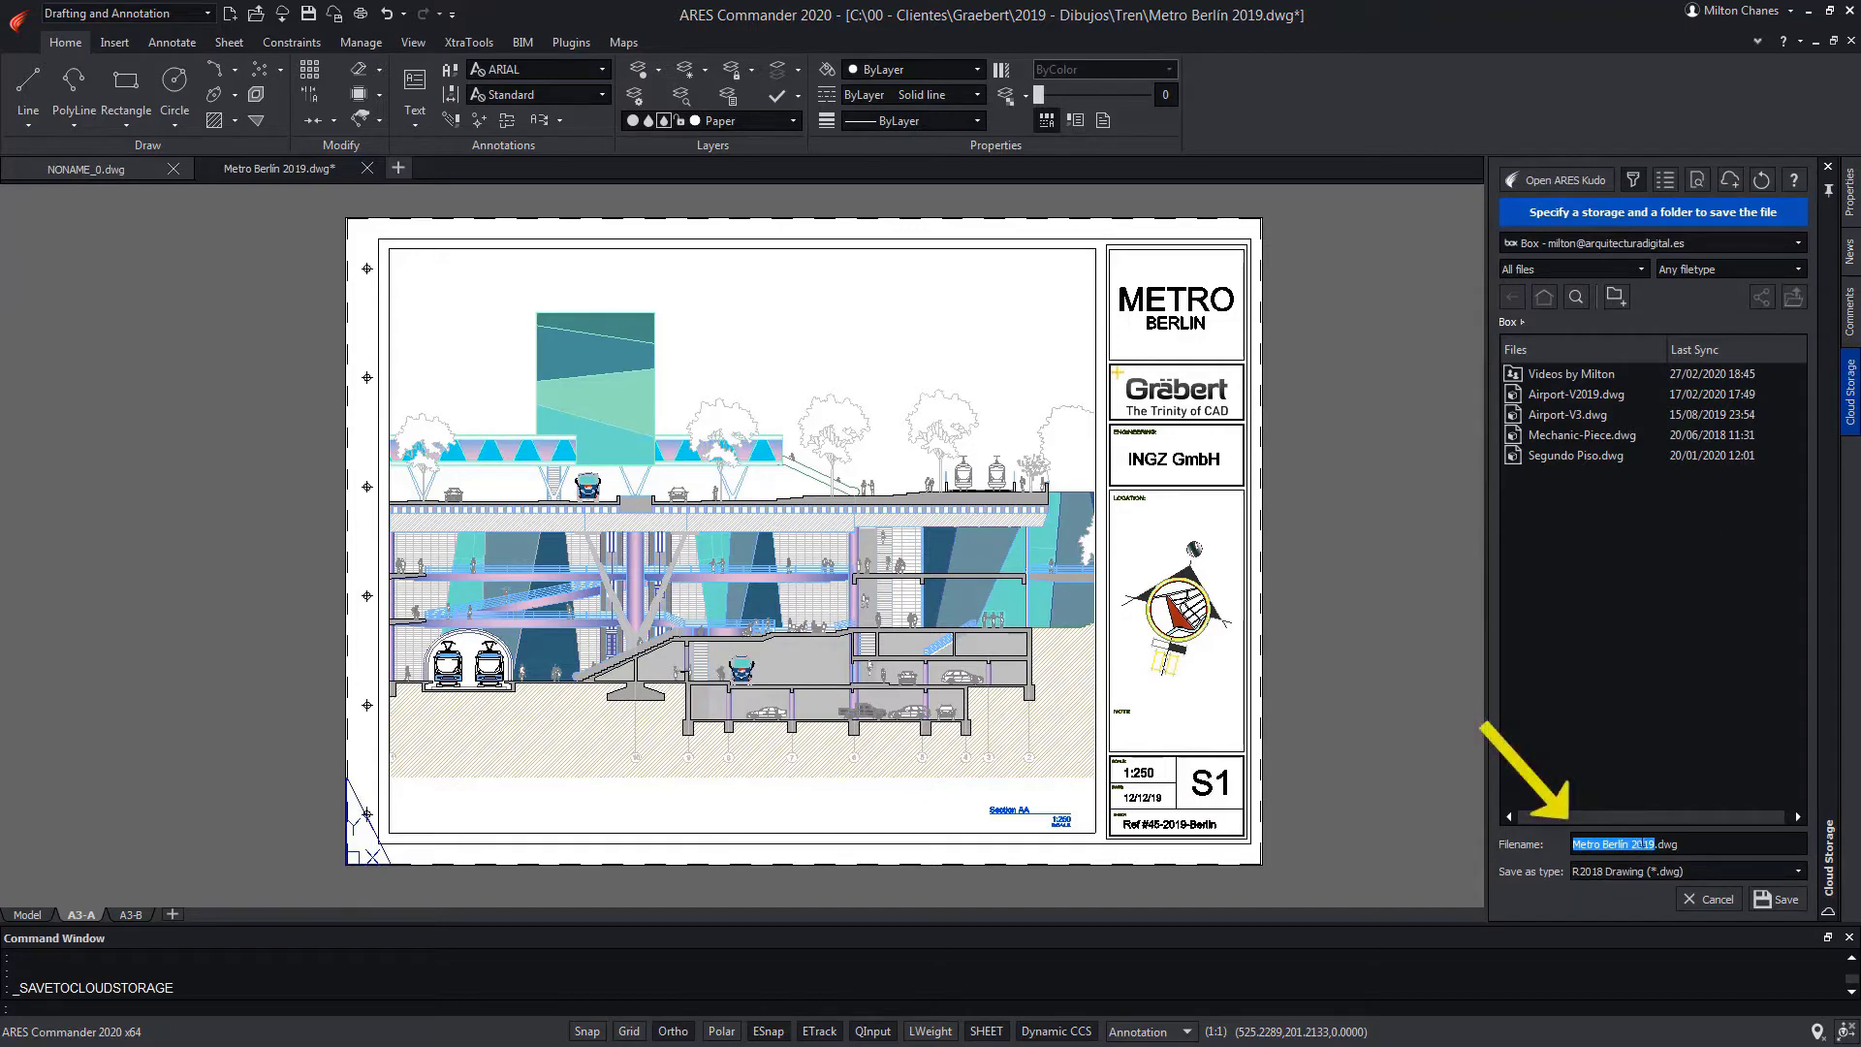
{"action": "type", "text": "Metro Berlín 2020"}
{"action": "left_click", "coordinate": [1778, 903]}
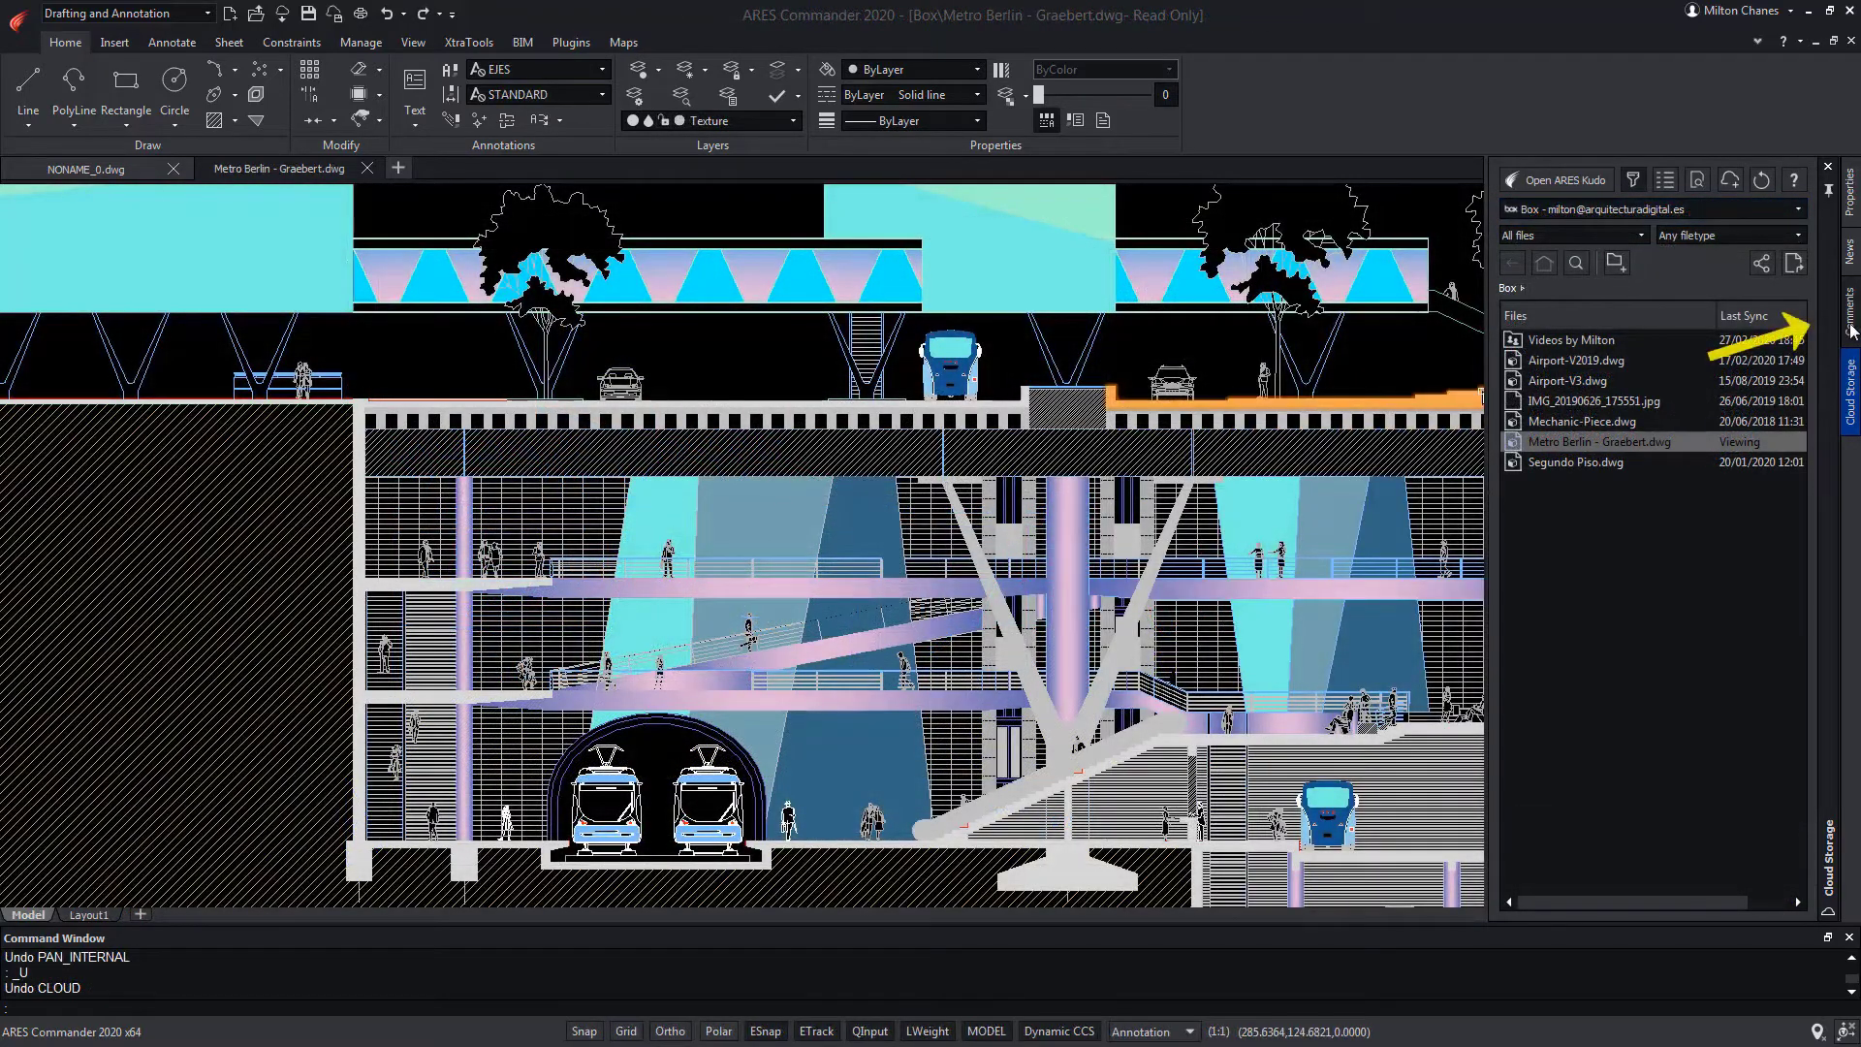
Switch the side panel to Comments and start a new markup to reach the stamps
{"action": "left_click", "coordinate": [1852, 326]}
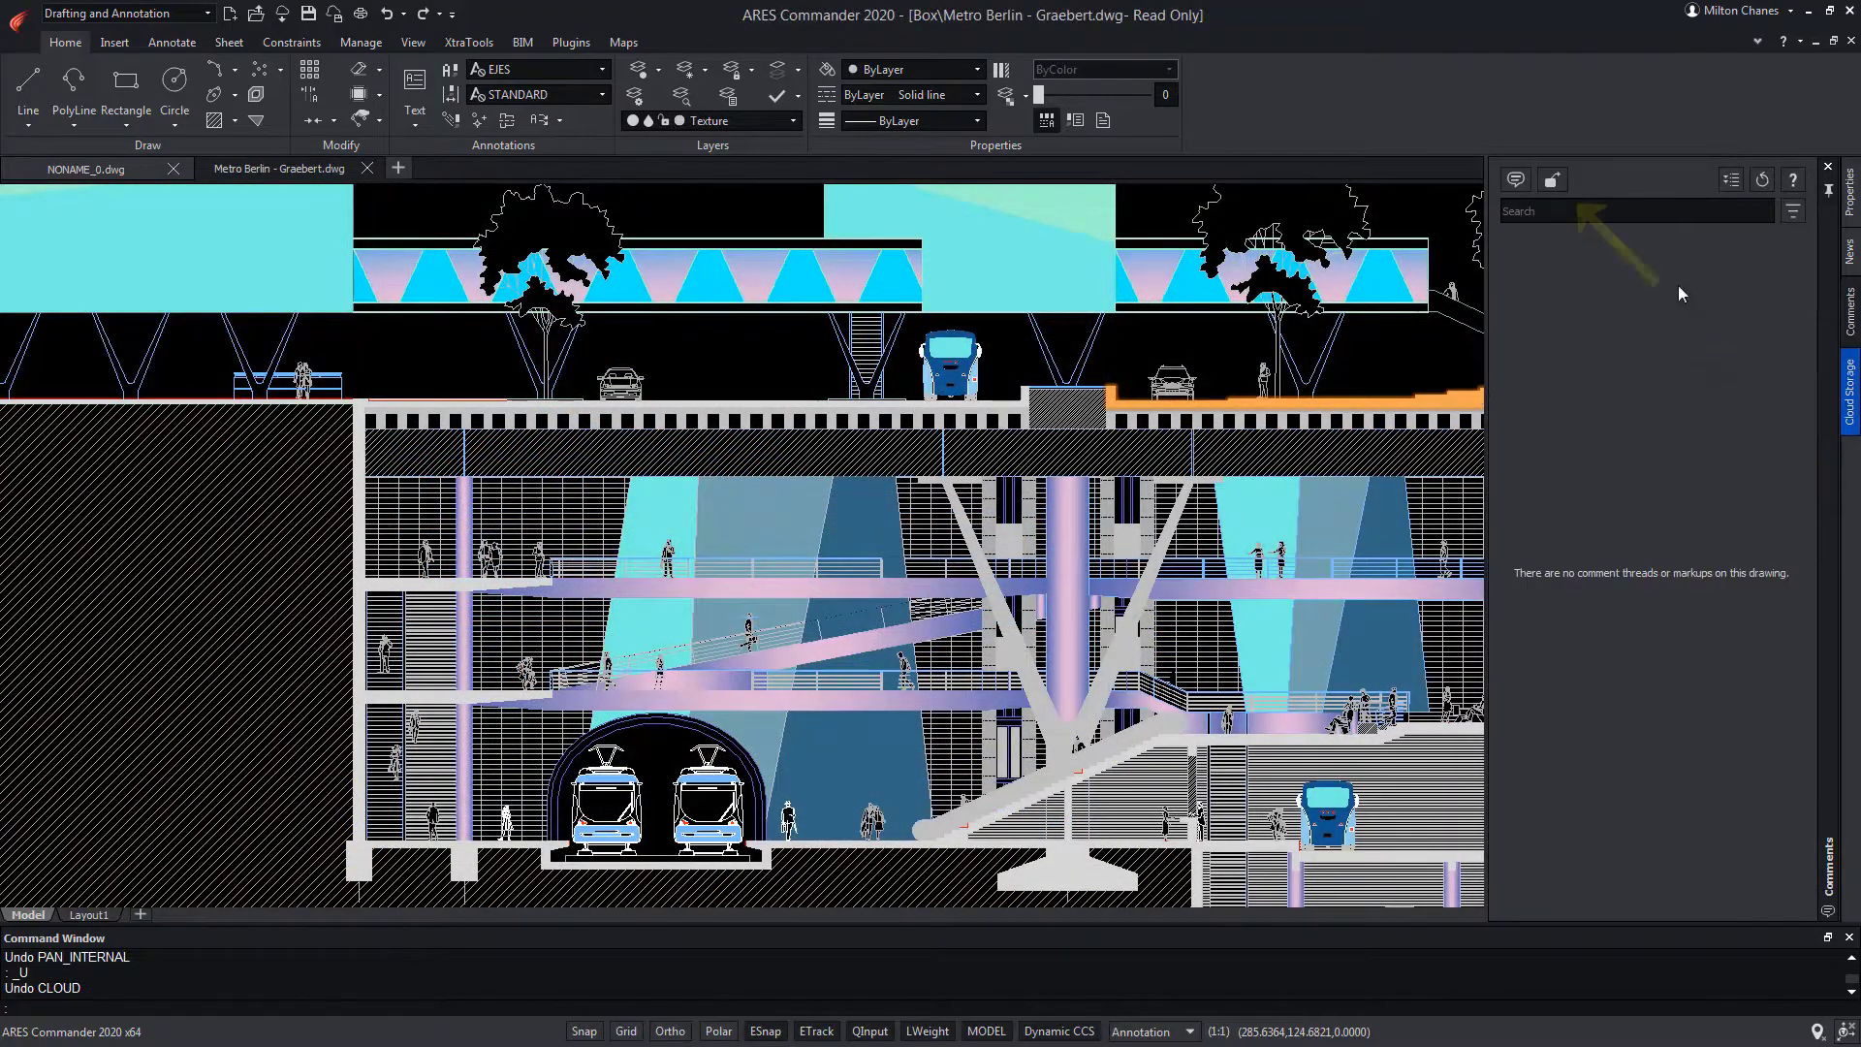
{"action": "left_click", "coordinate": [1552, 182]}
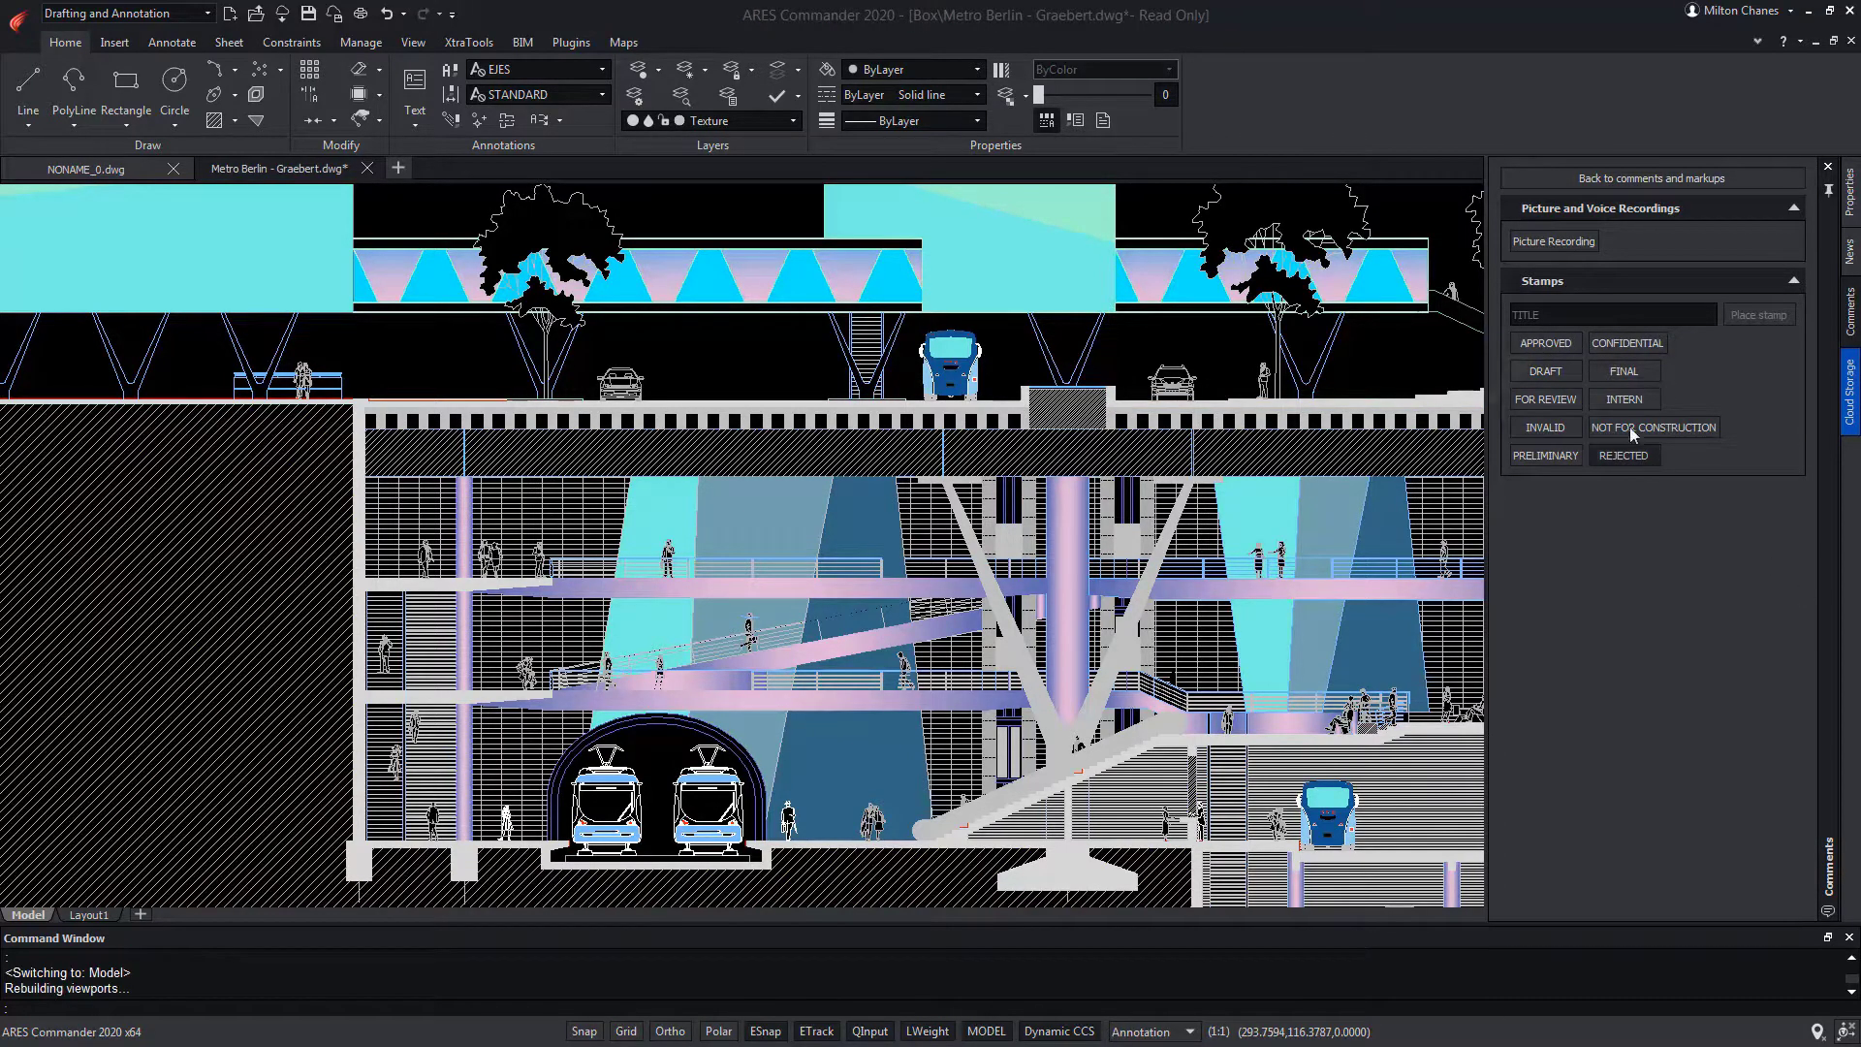
Place an APPROVED stamp on the twin tram tunnel and a FOR REVIEW stamp on the upper deck
{"action": "left_click", "coordinate": [1555, 345]}
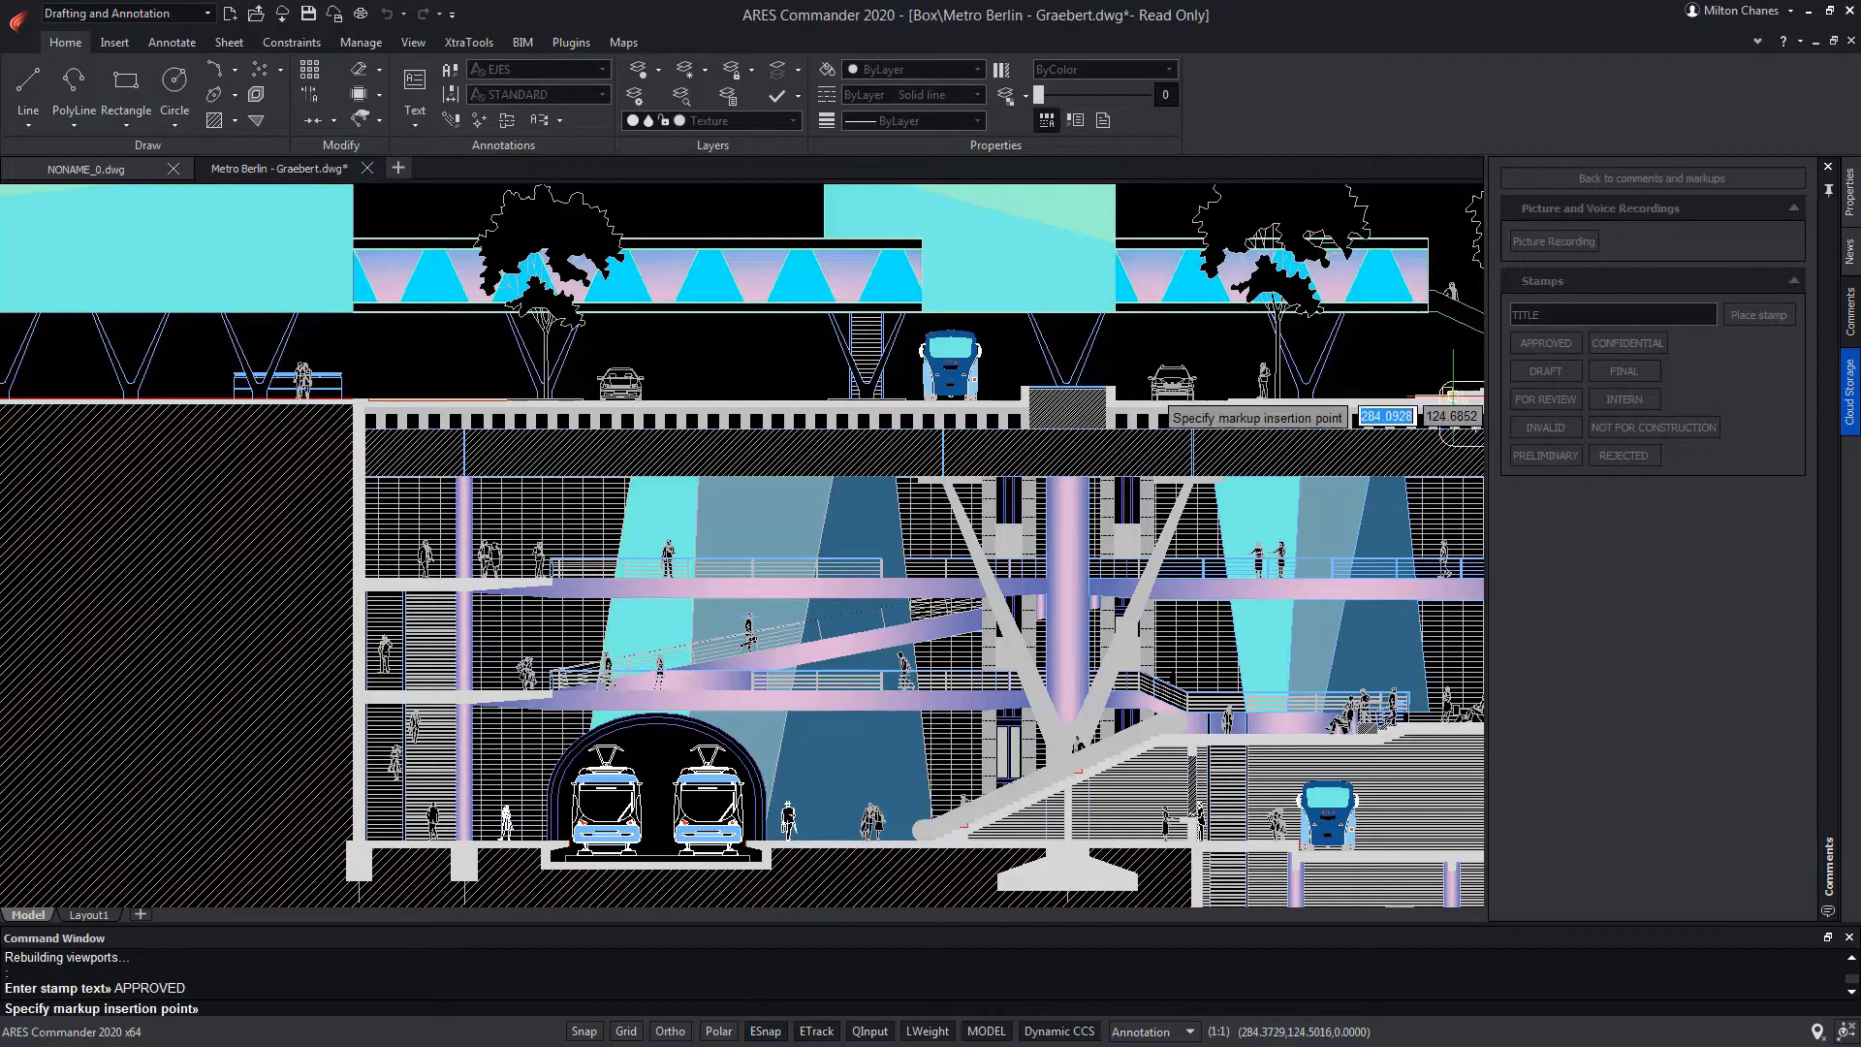
{"action": "left_click", "coordinate": [543, 783]}
{"action": "left_click", "coordinate": [1554, 184]}
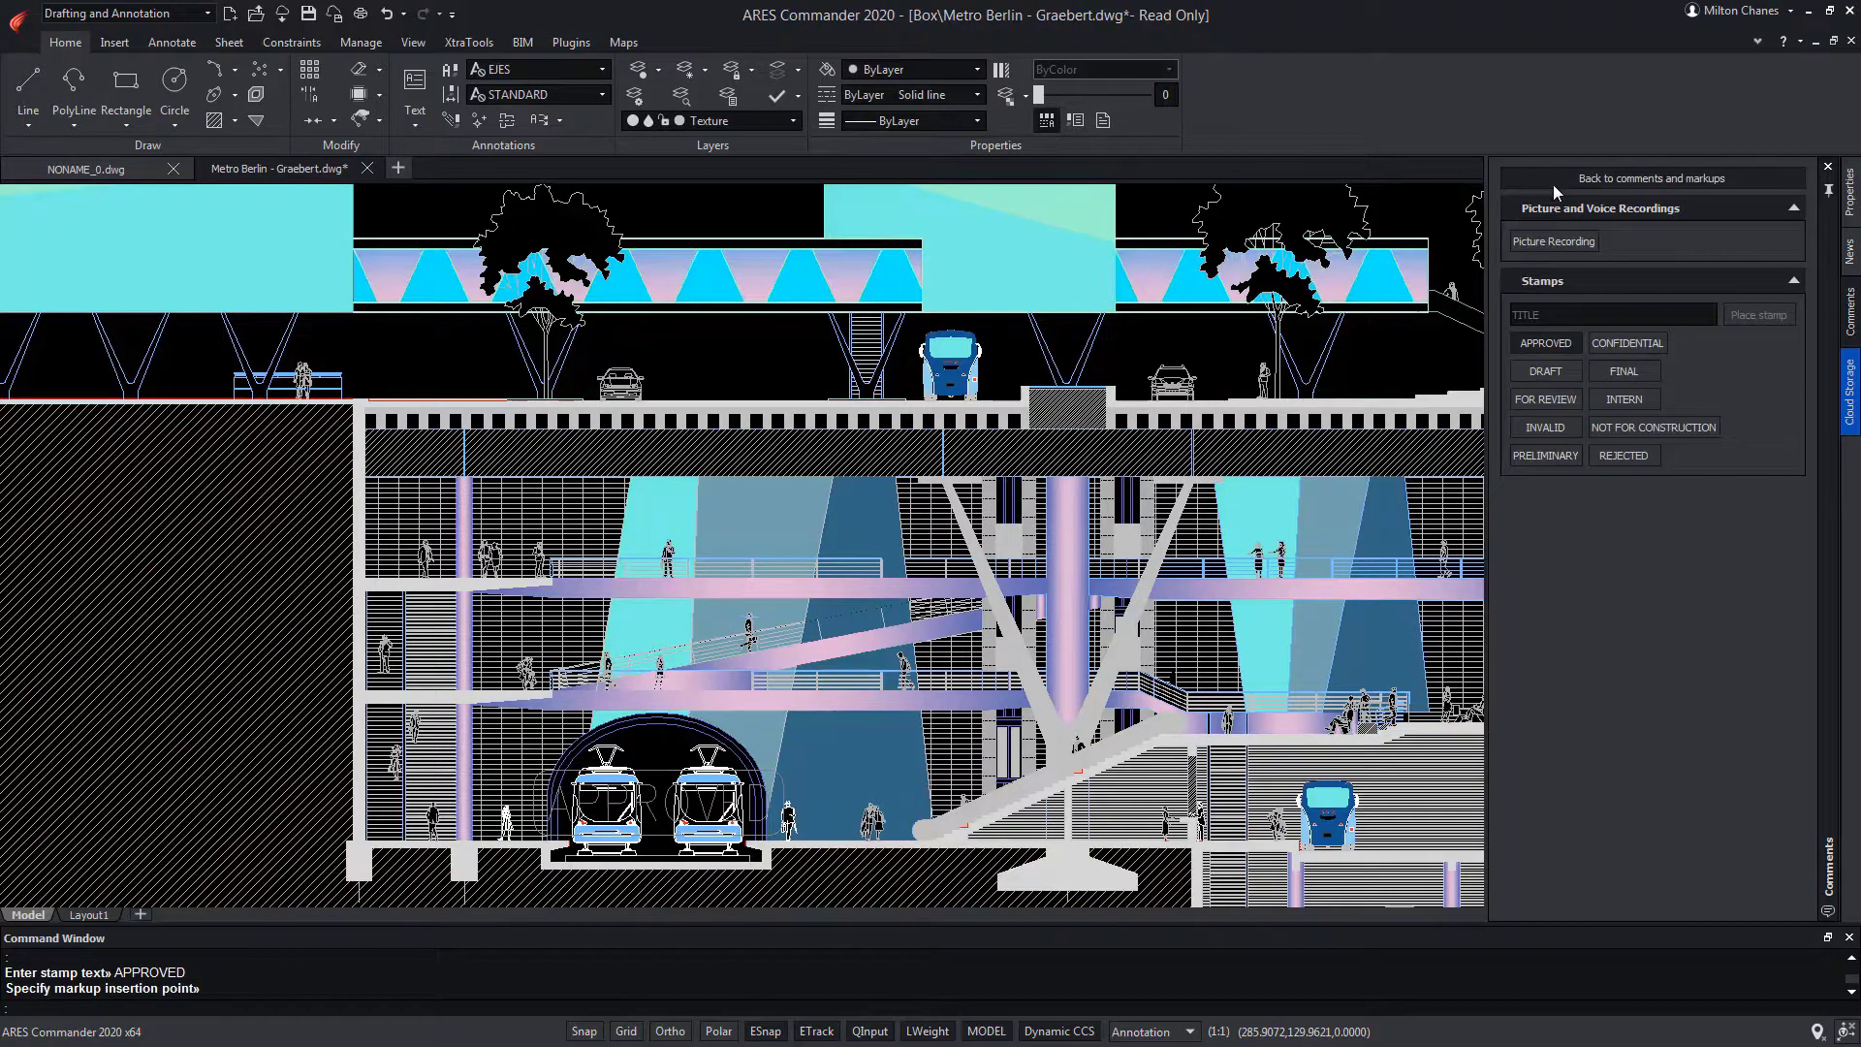
{"action": "left_click", "coordinate": [1549, 397]}
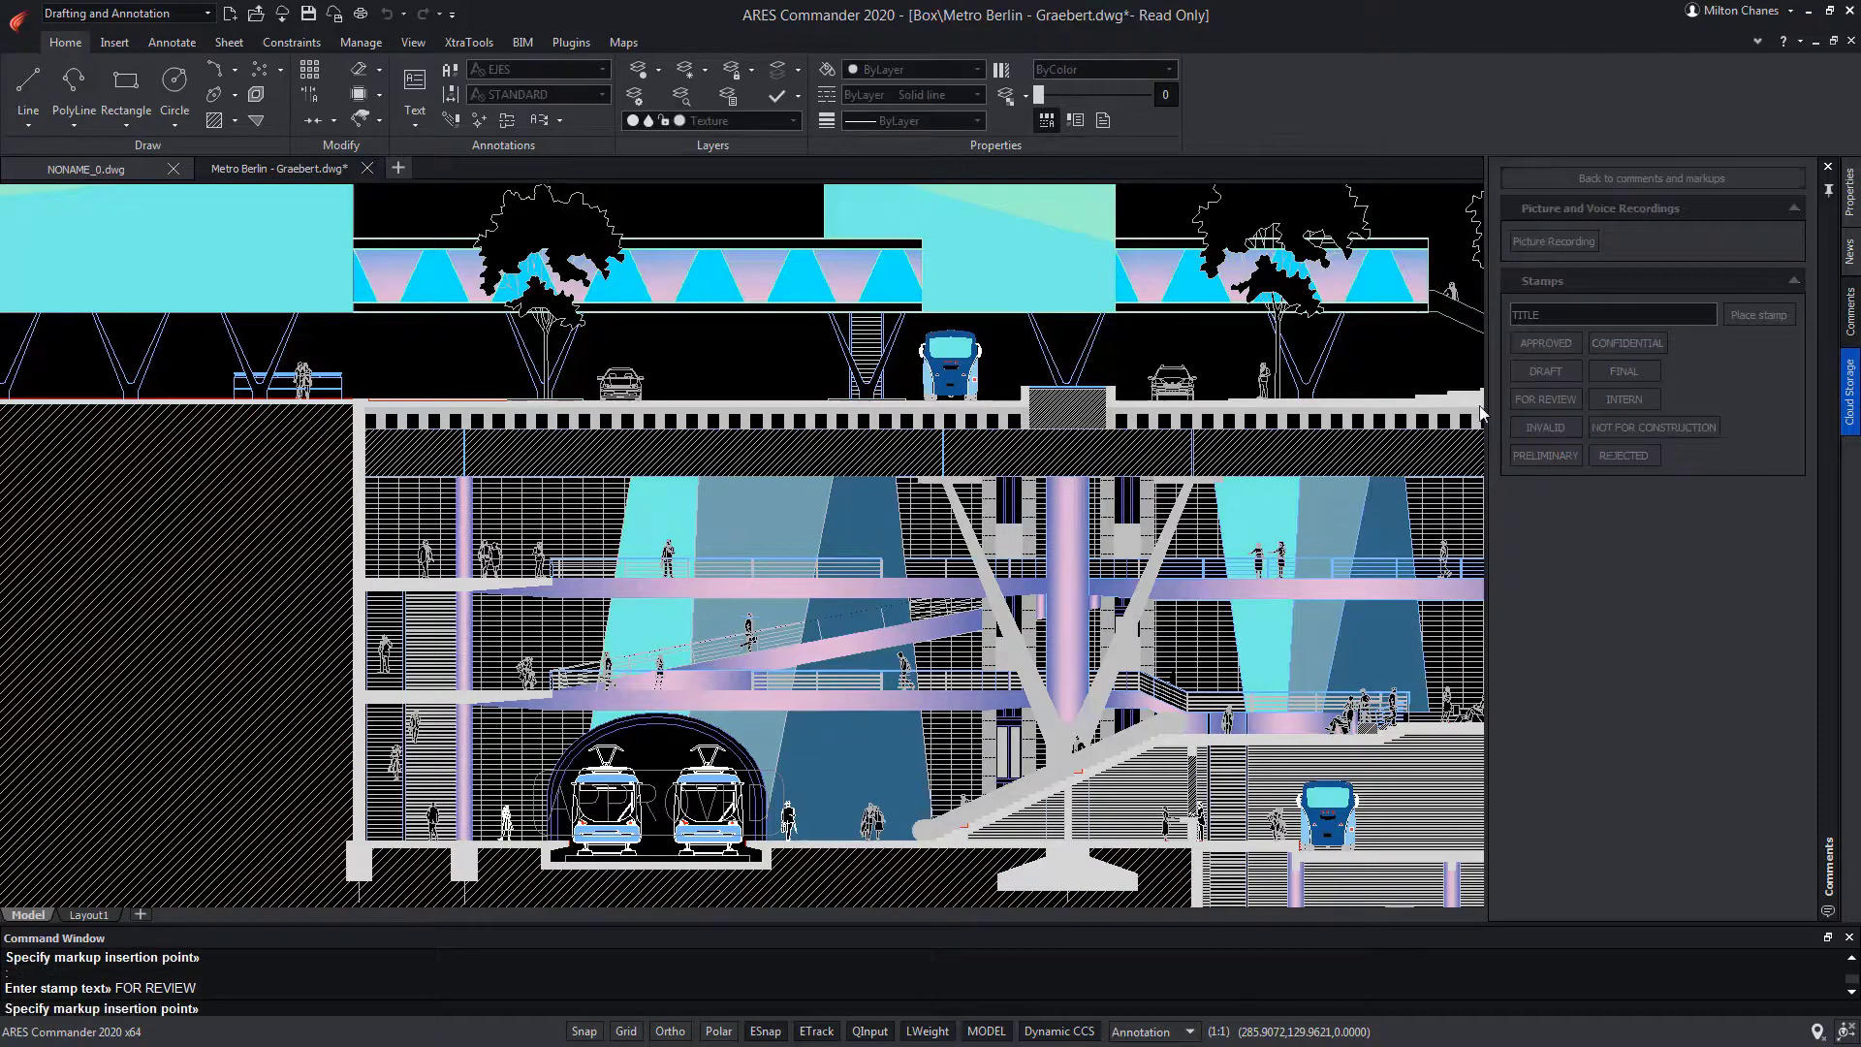
{"action": "left_click", "coordinate": [1021, 393]}
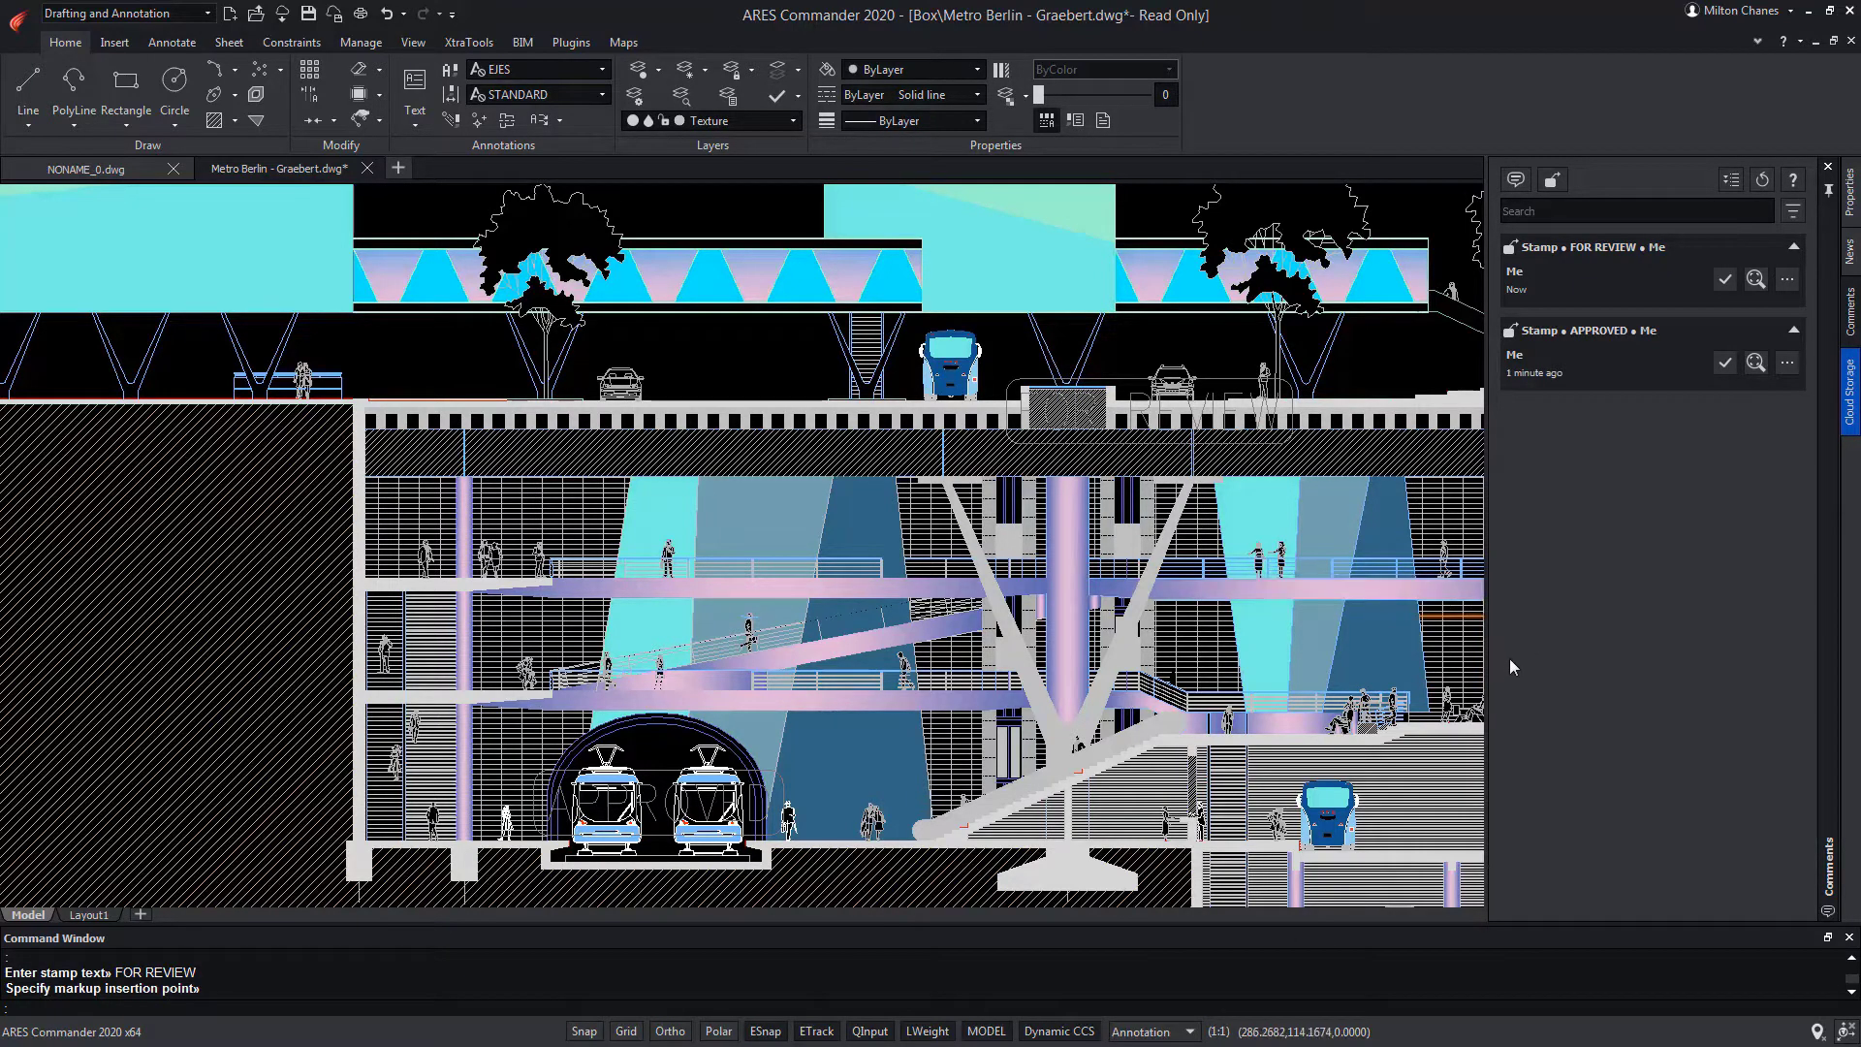
Place an INVALID stamp beside the lower-level tram
{"action": "left_click", "coordinate": [1755, 363]}
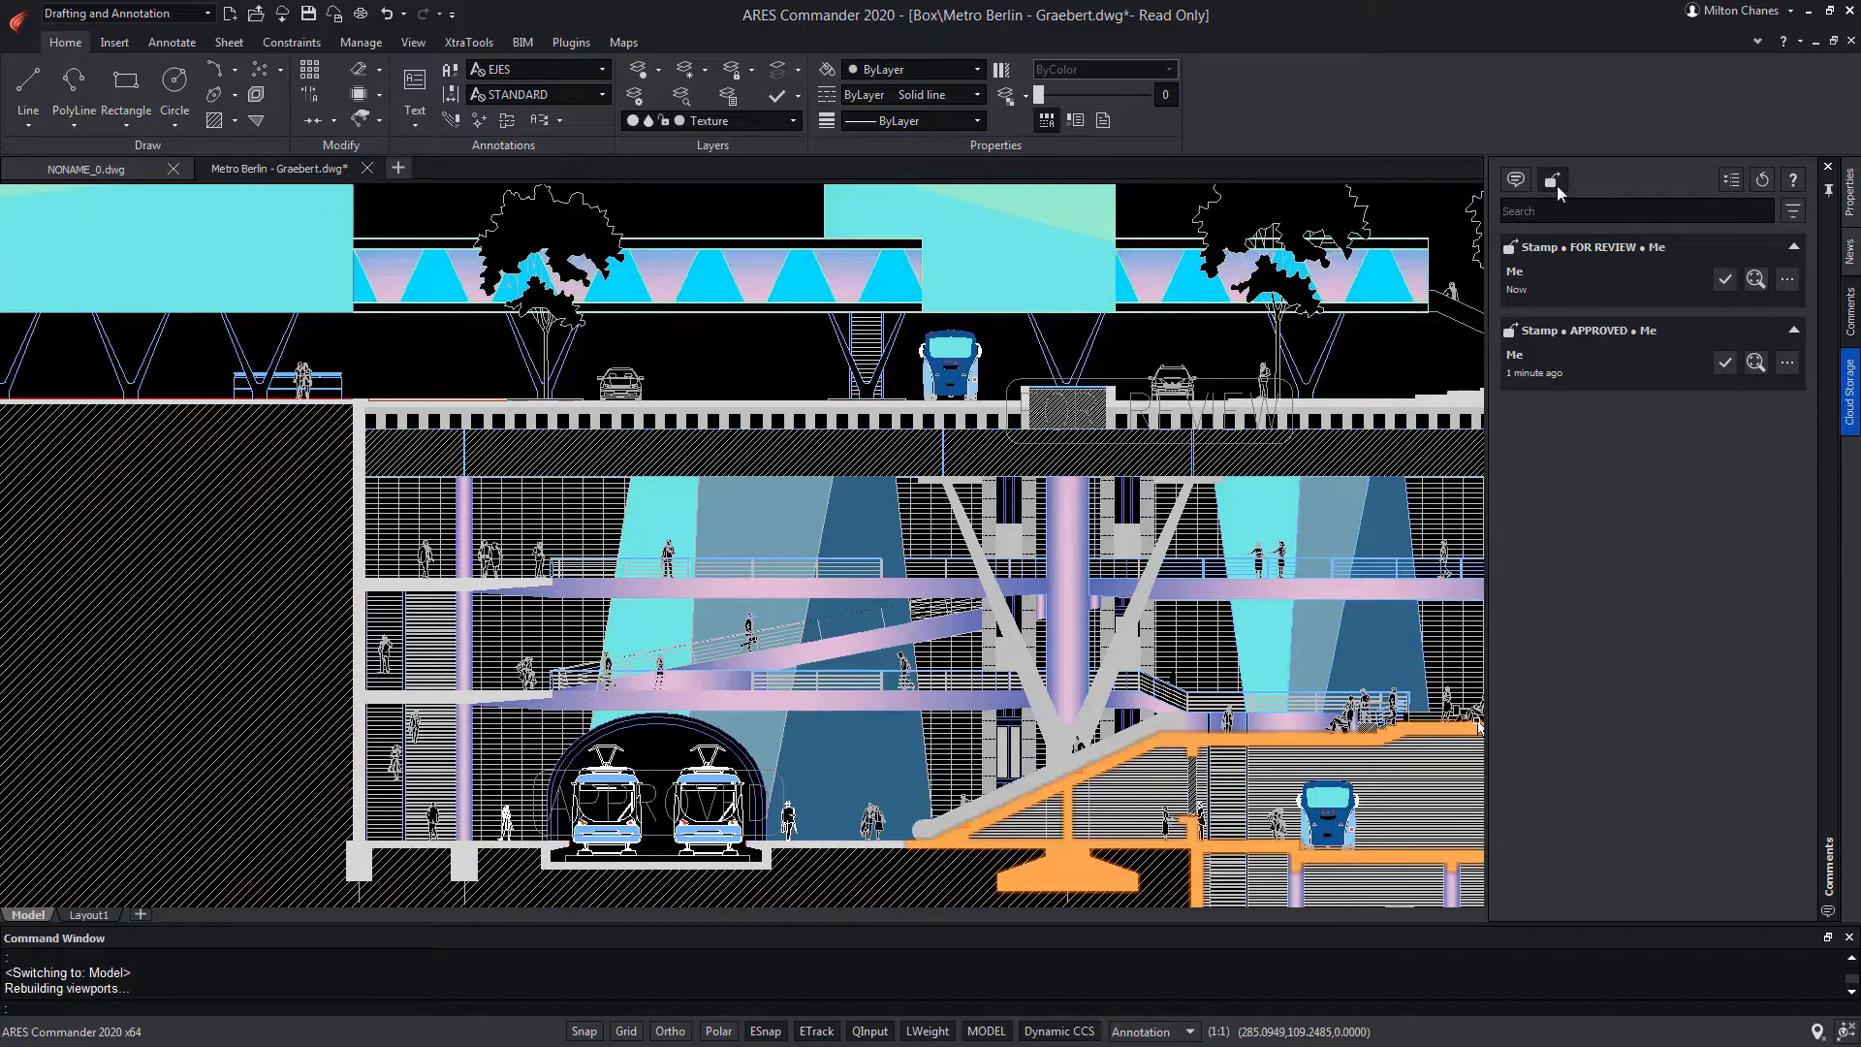
{"action": "left_click", "coordinate": [1554, 184]}
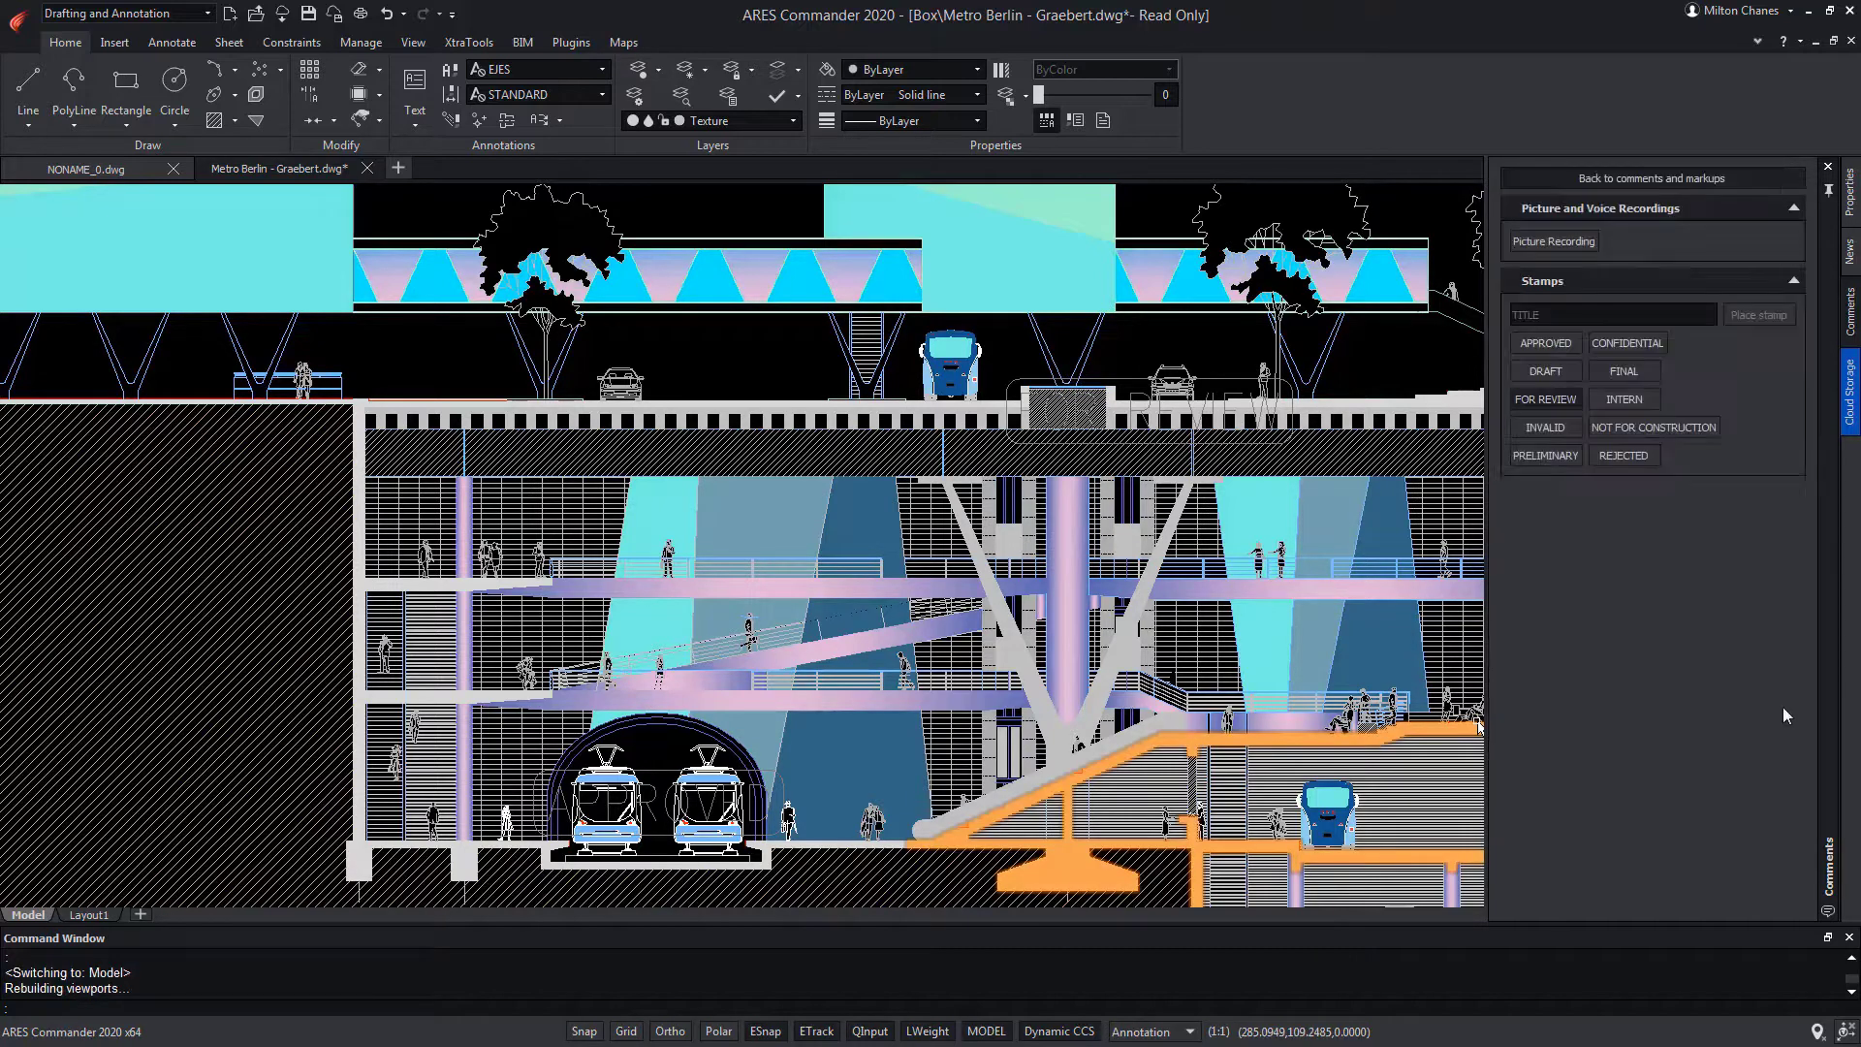
{"action": "left_click", "coordinate": [1554, 427]}
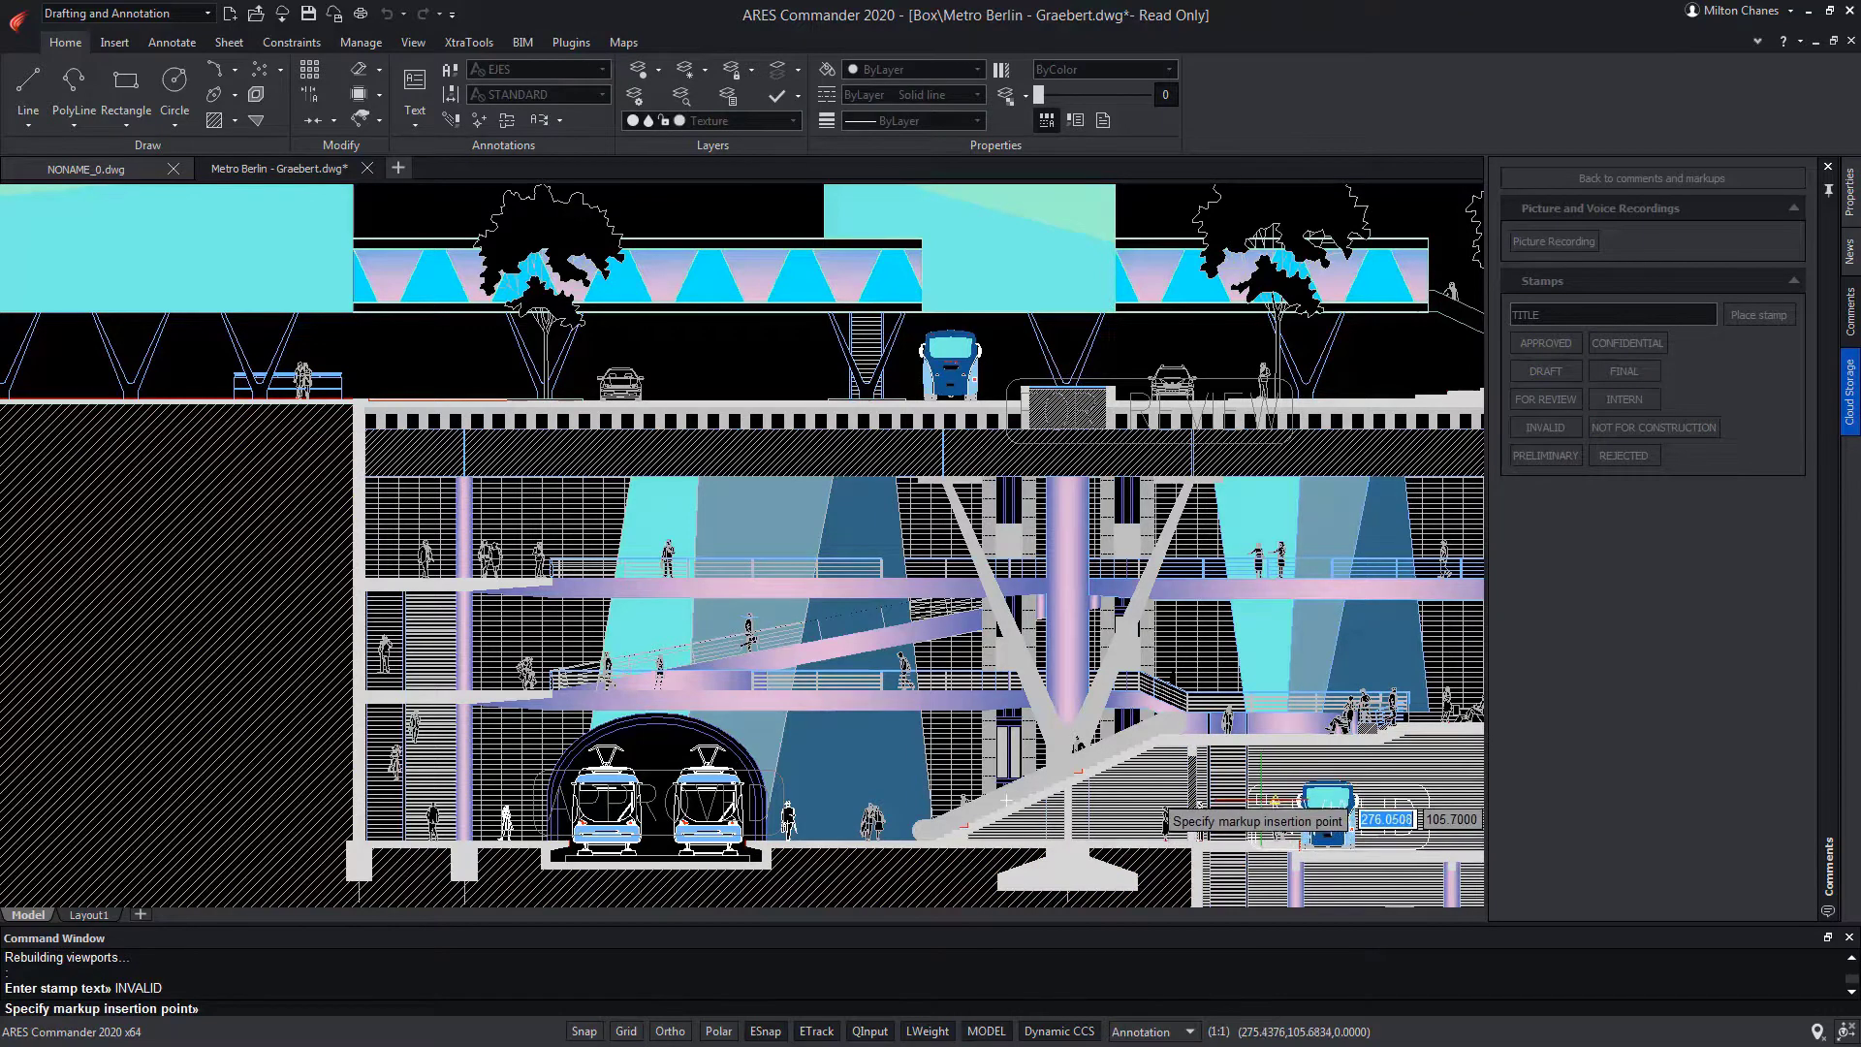
{"action": "left_click", "coordinate": [1274, 803]}
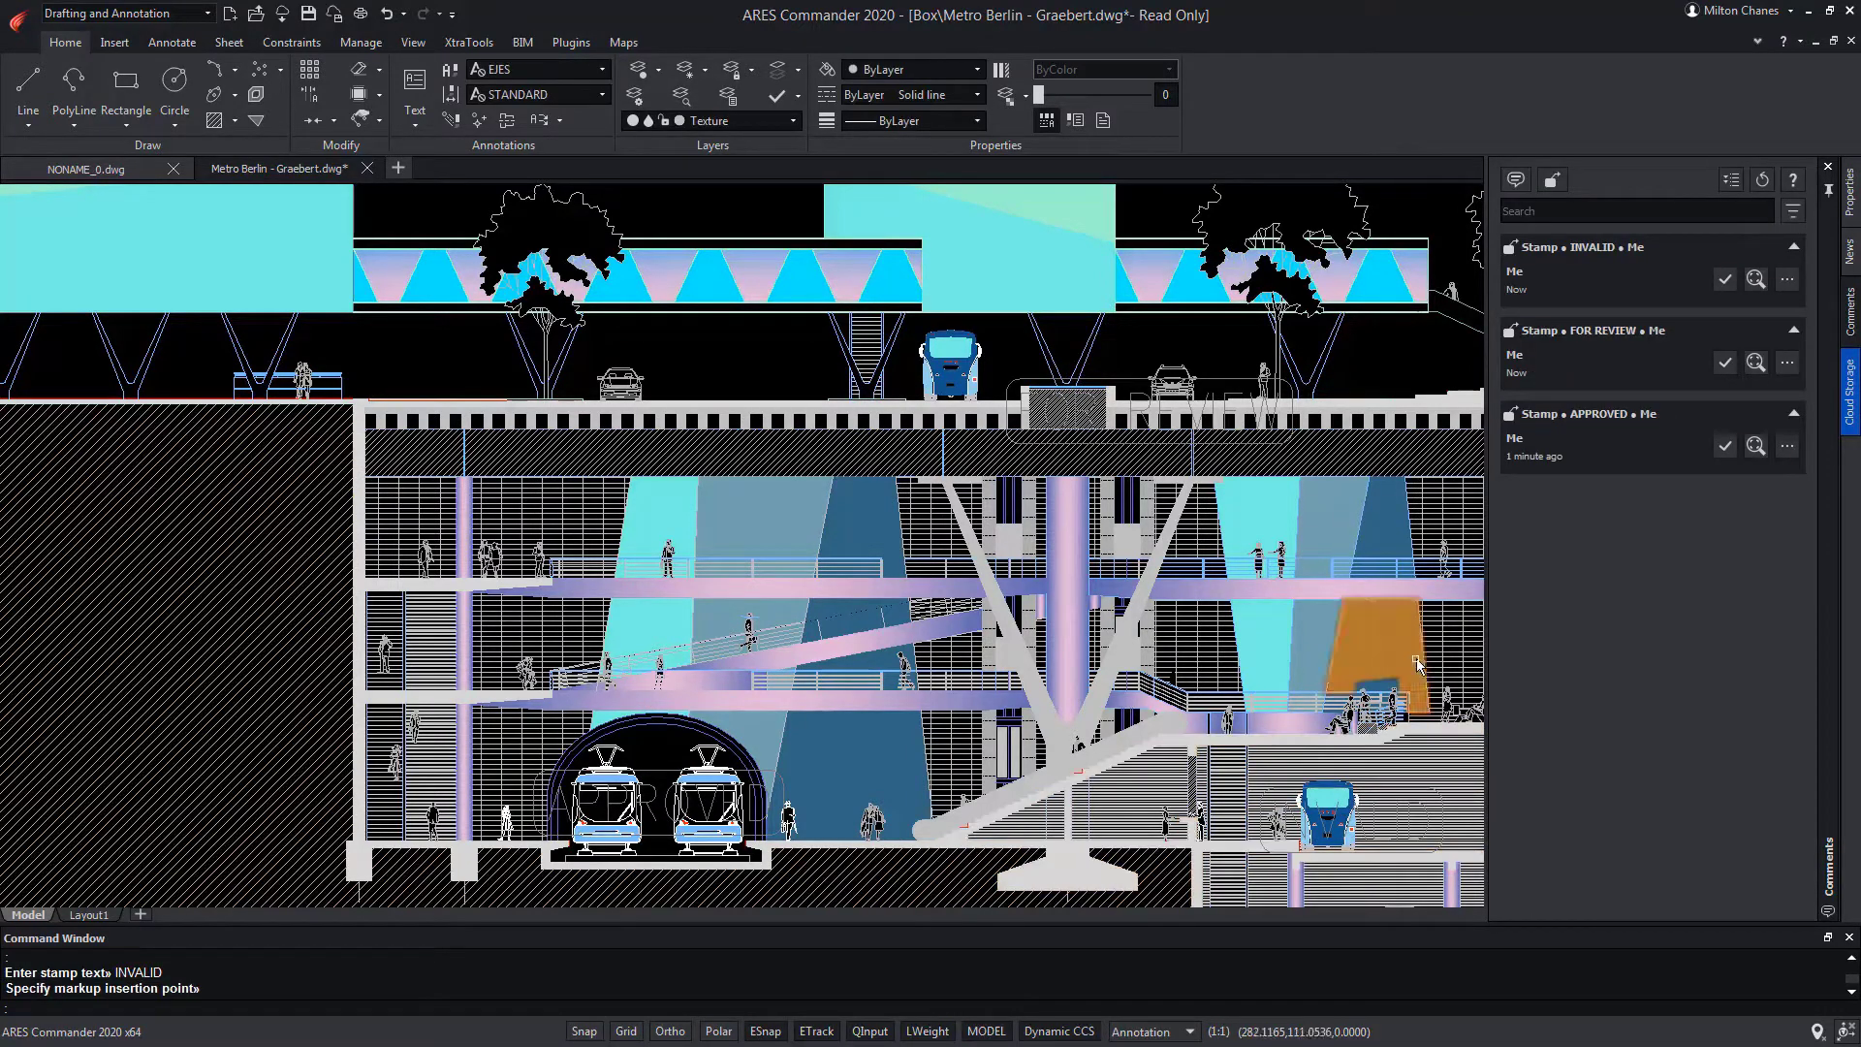
Create a custom FIT TO BUDGET stamp and place it on the hillside slope
{"action": "left_click", "coordinate": [1554, 184]}
{"action": "type", "text": "FIT TO BUDGET"}
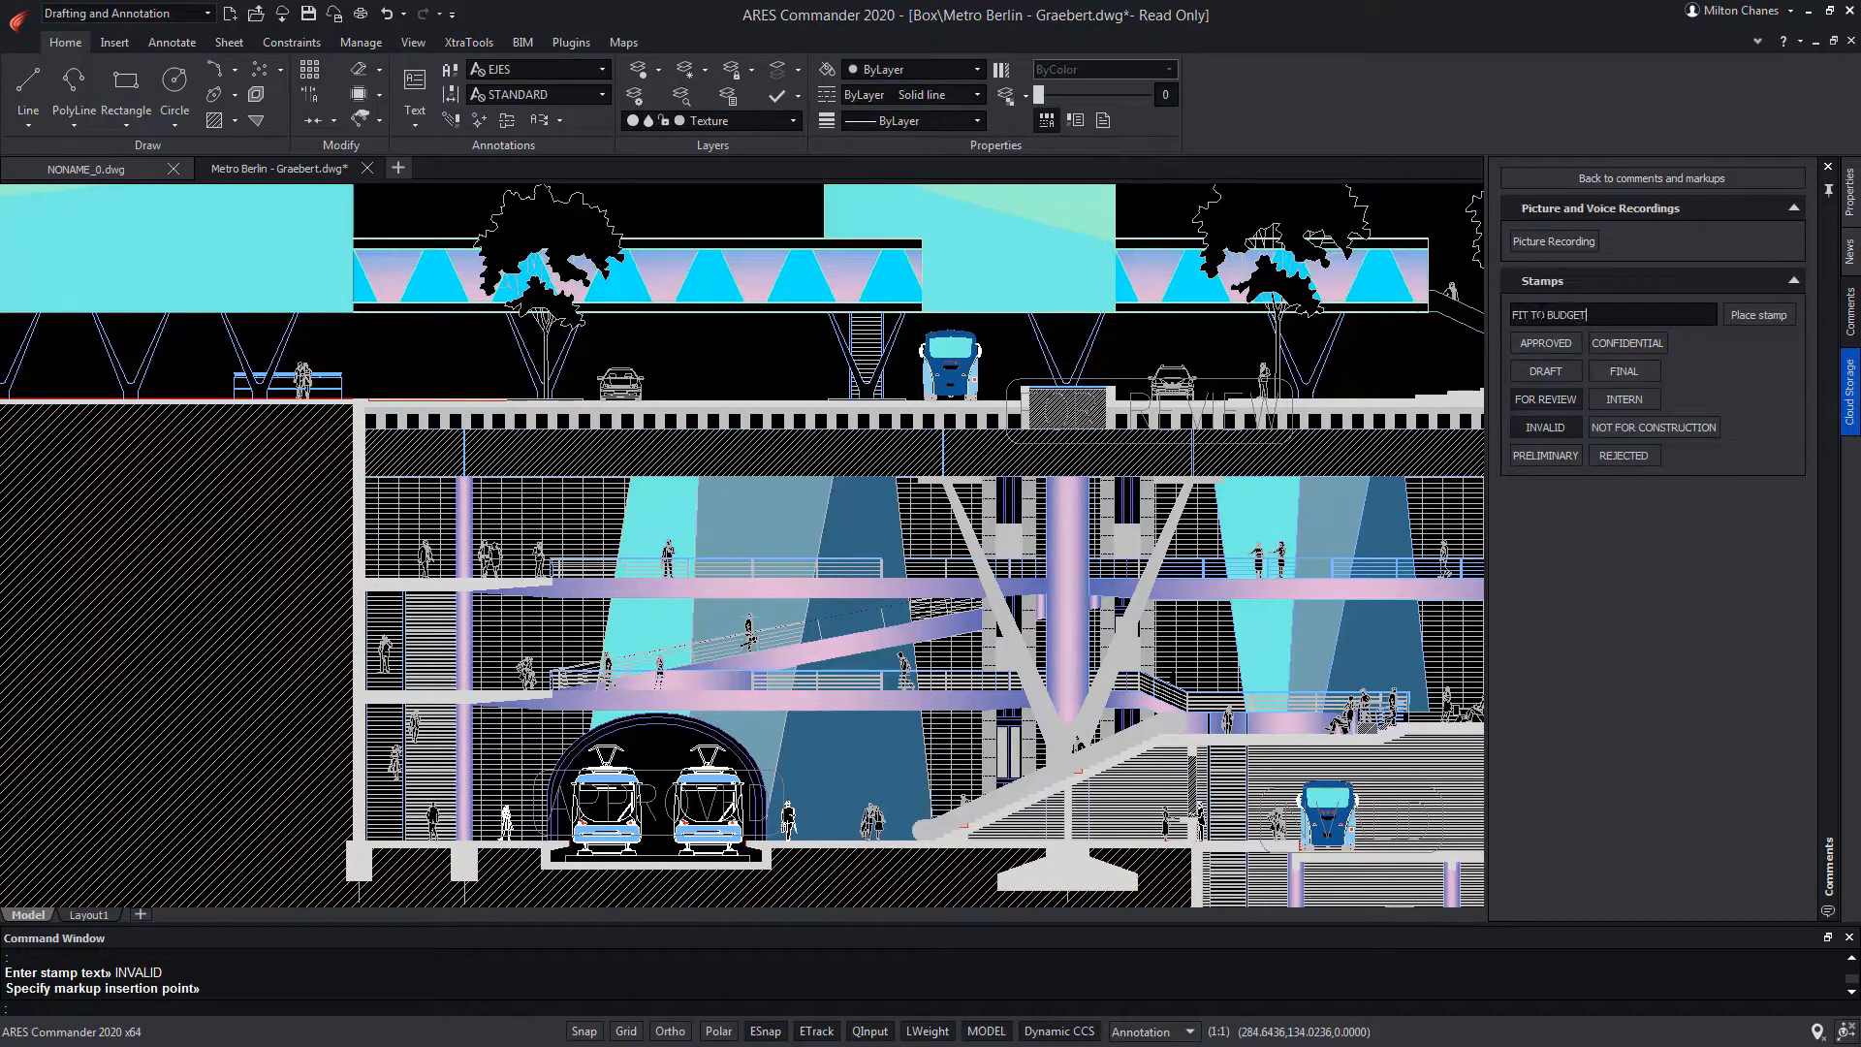
{"action": "left_click", "coordinate": [1759, 315]}
{"action": "middle_click_drag", "start_coordinate": [979, 773], "coordinate": [156, 560]}
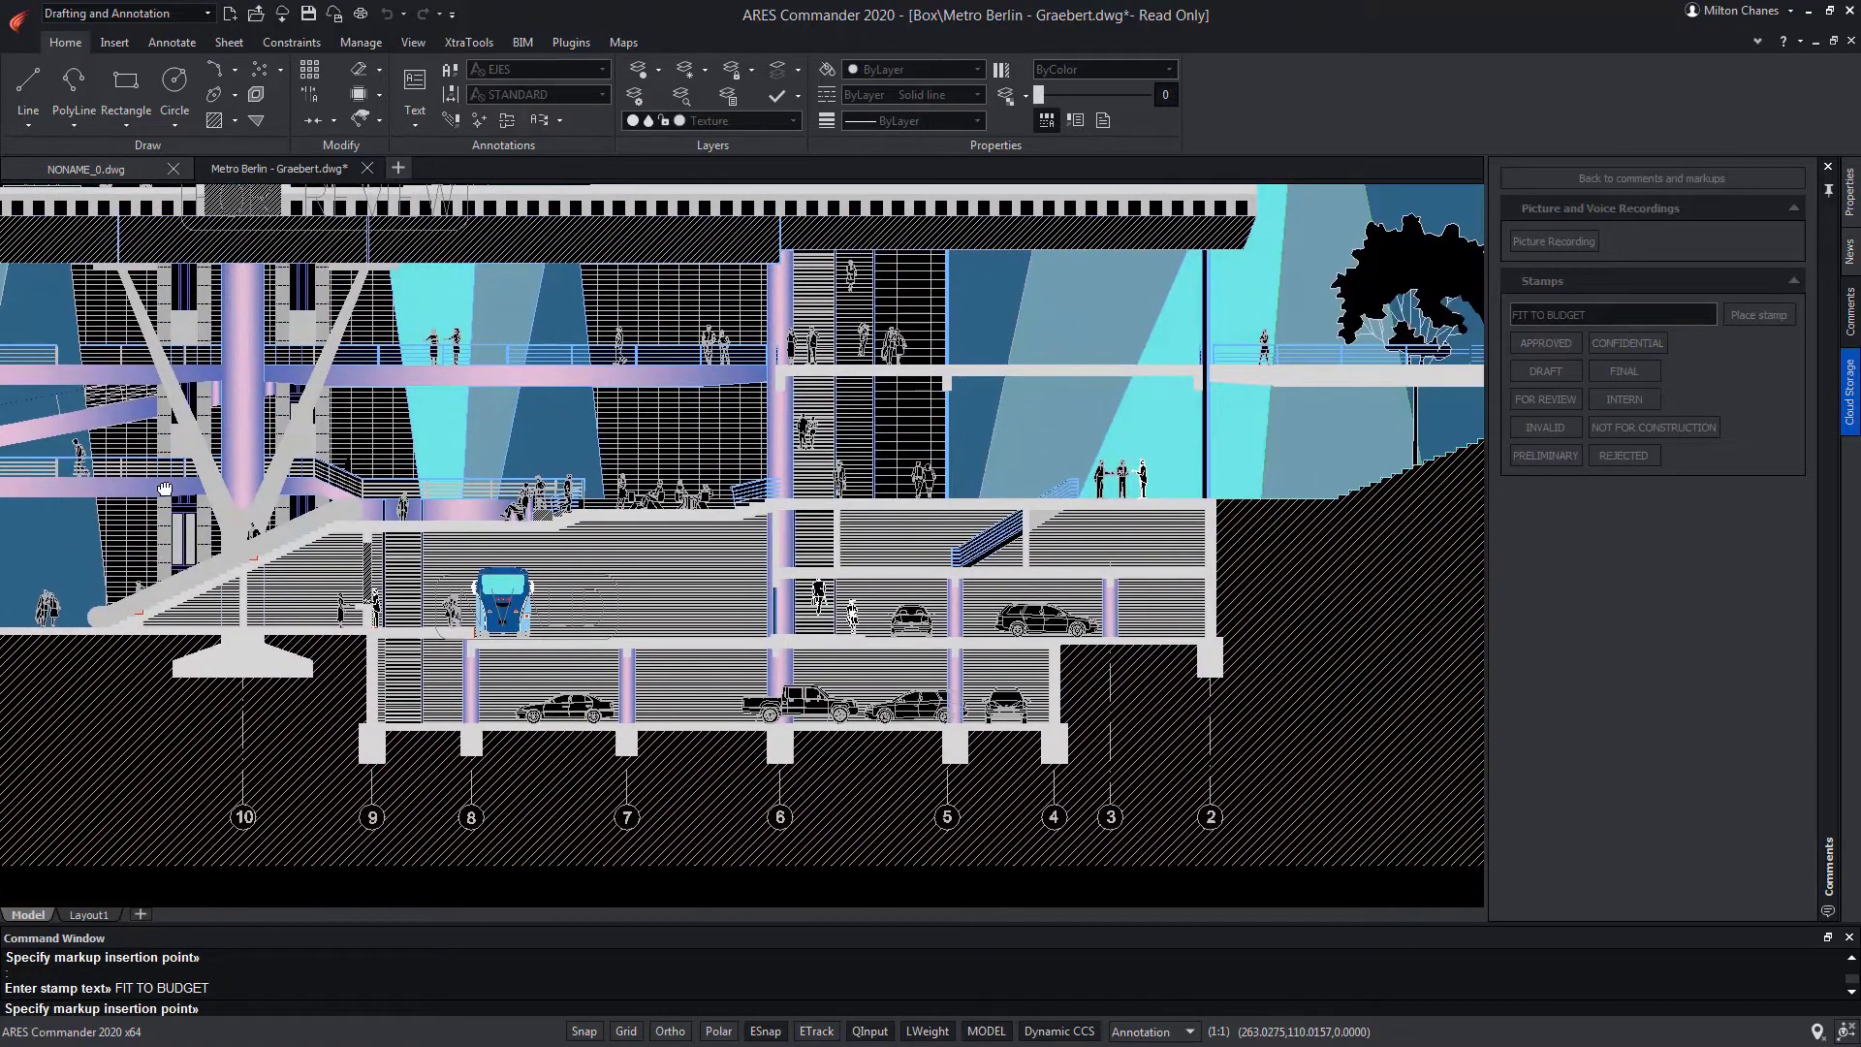
{"action": "middle_click_drag", "start_coordinate": [1430, 655], "coordinate": [349, 732]}
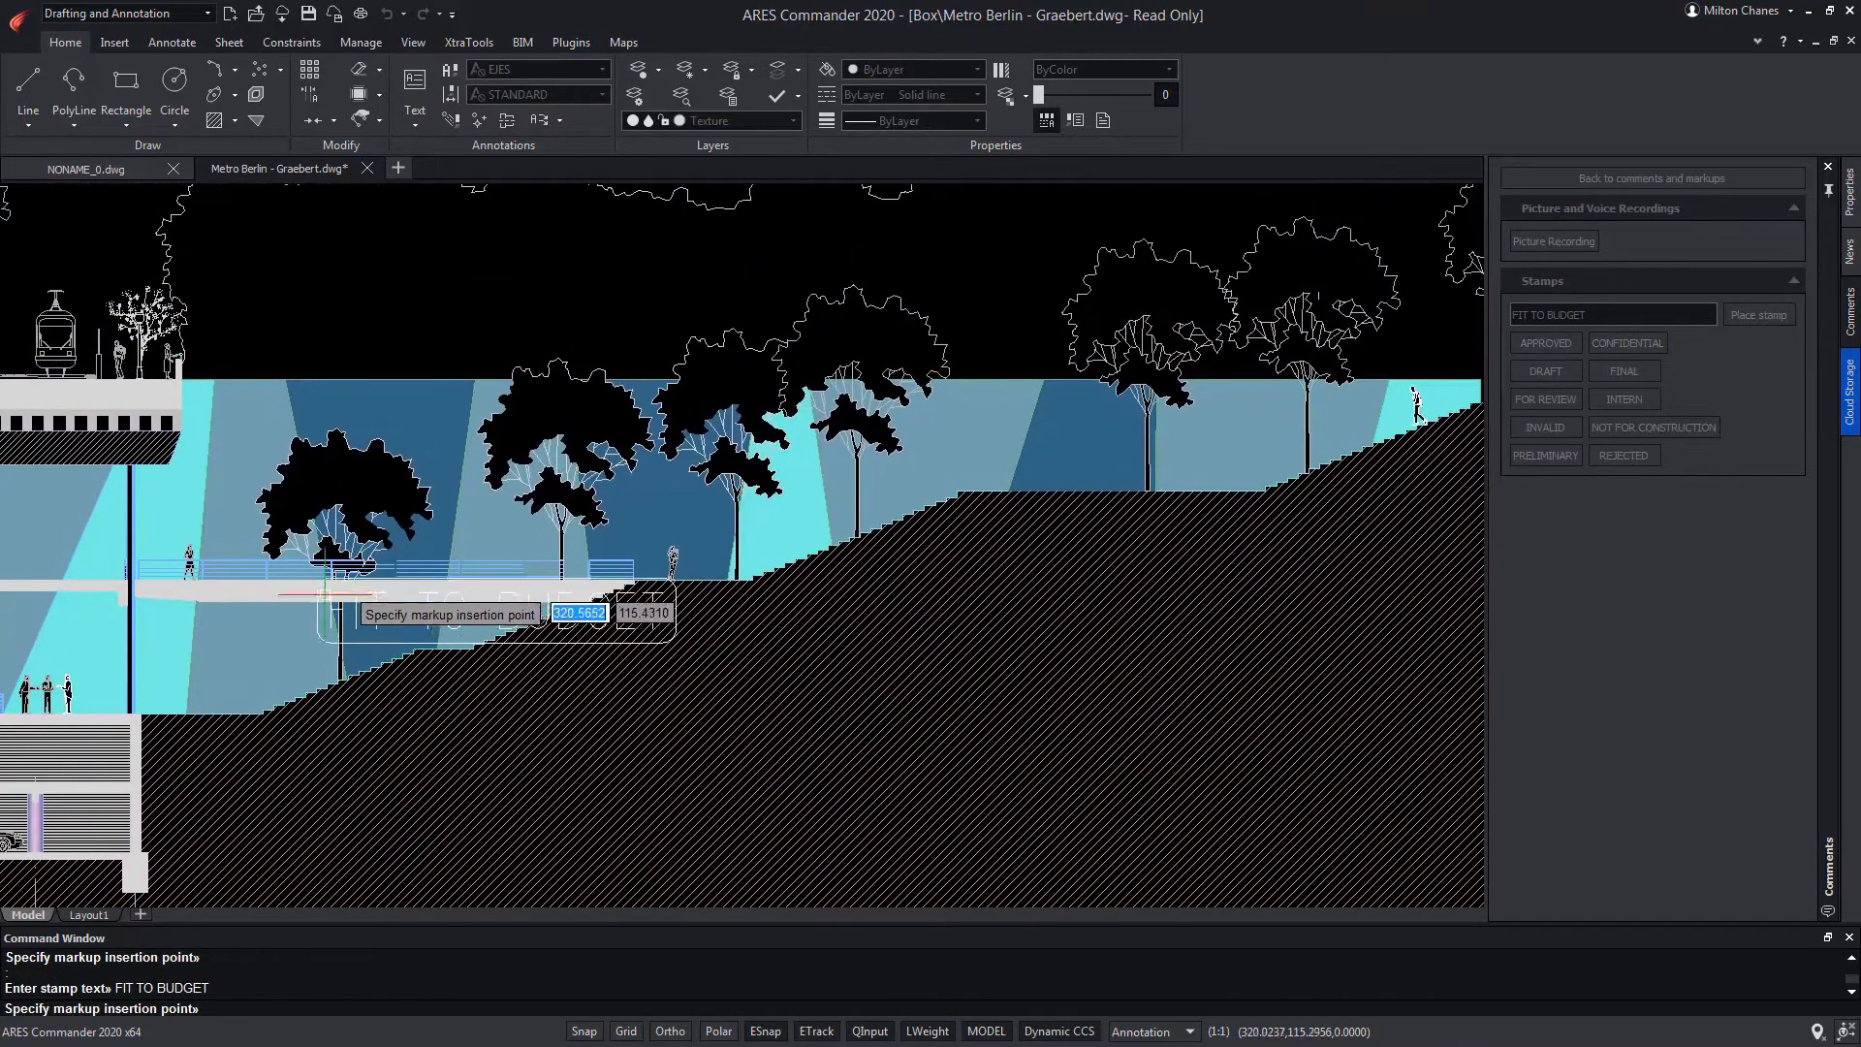
{"action": "left_click", "coordinate": [262, 603]}
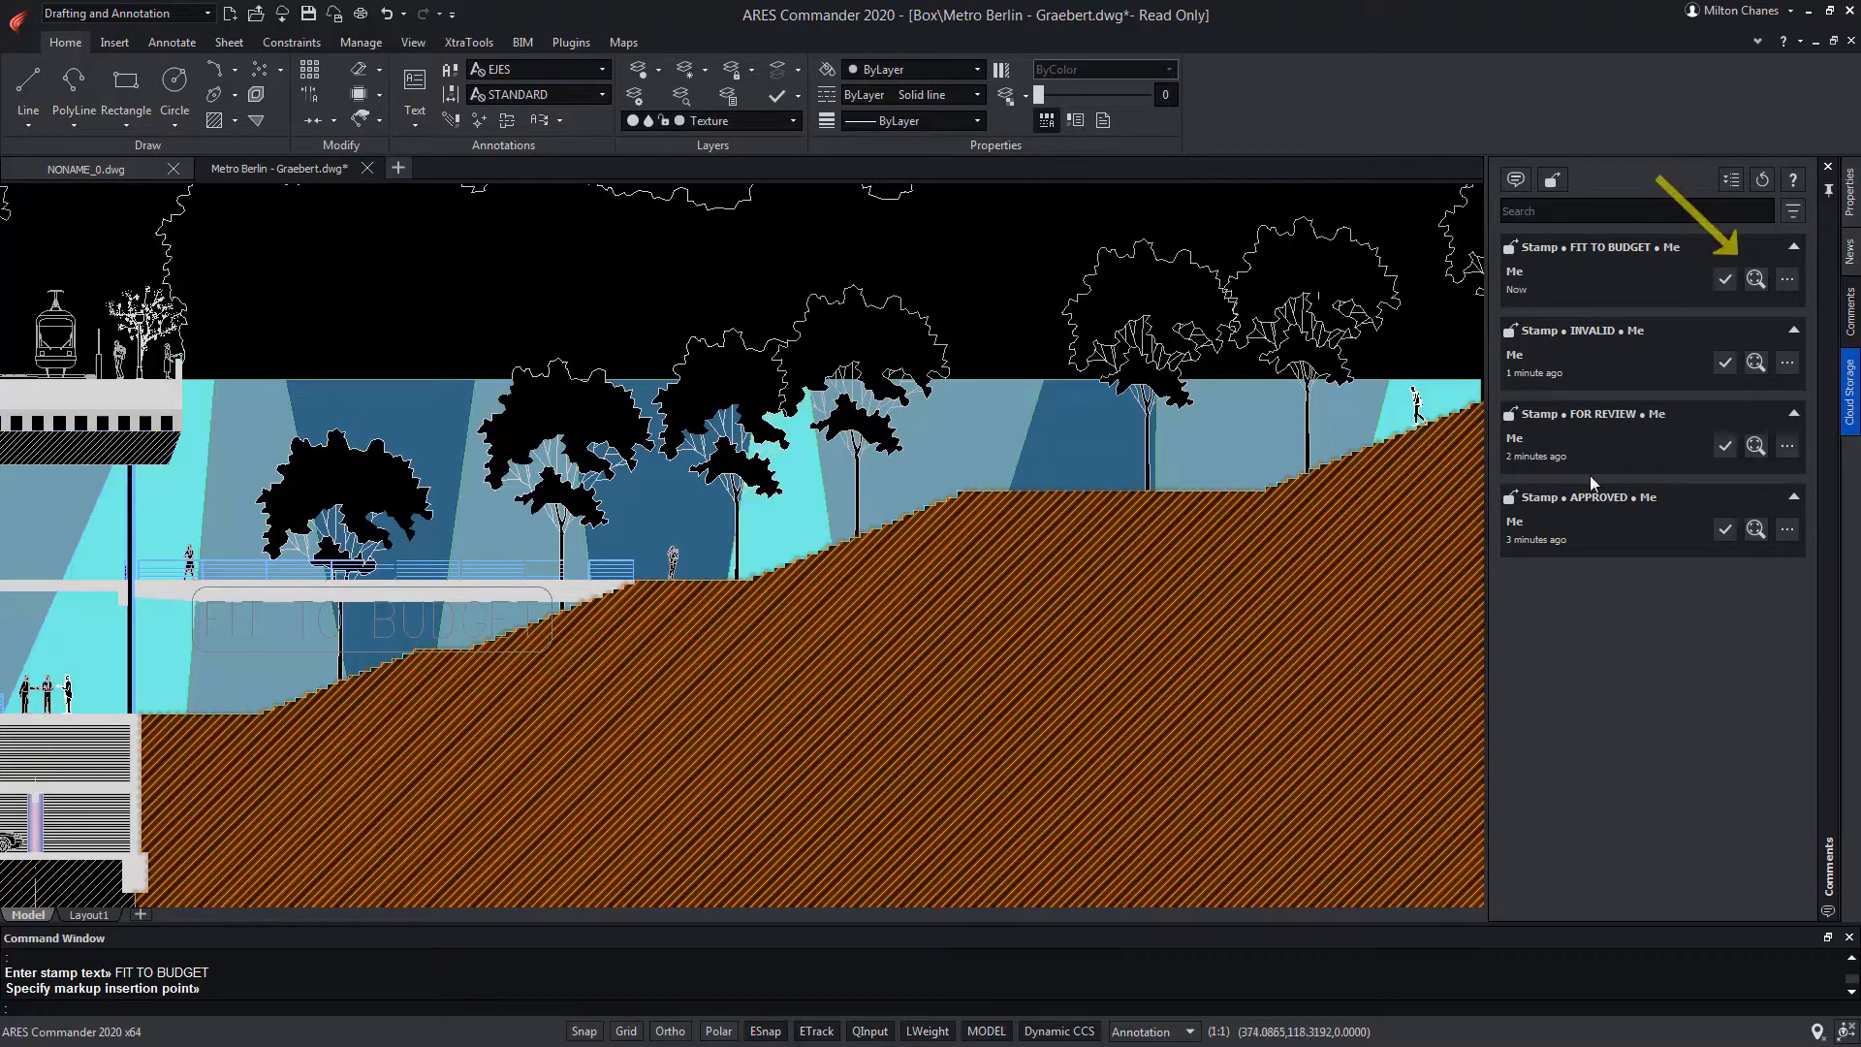
Zoom to the INVALID and FOR REVIEW stamps, then resolve the FOR REVIEW stamp
{"action": "left_click", "coordinate": [1756, 363]}
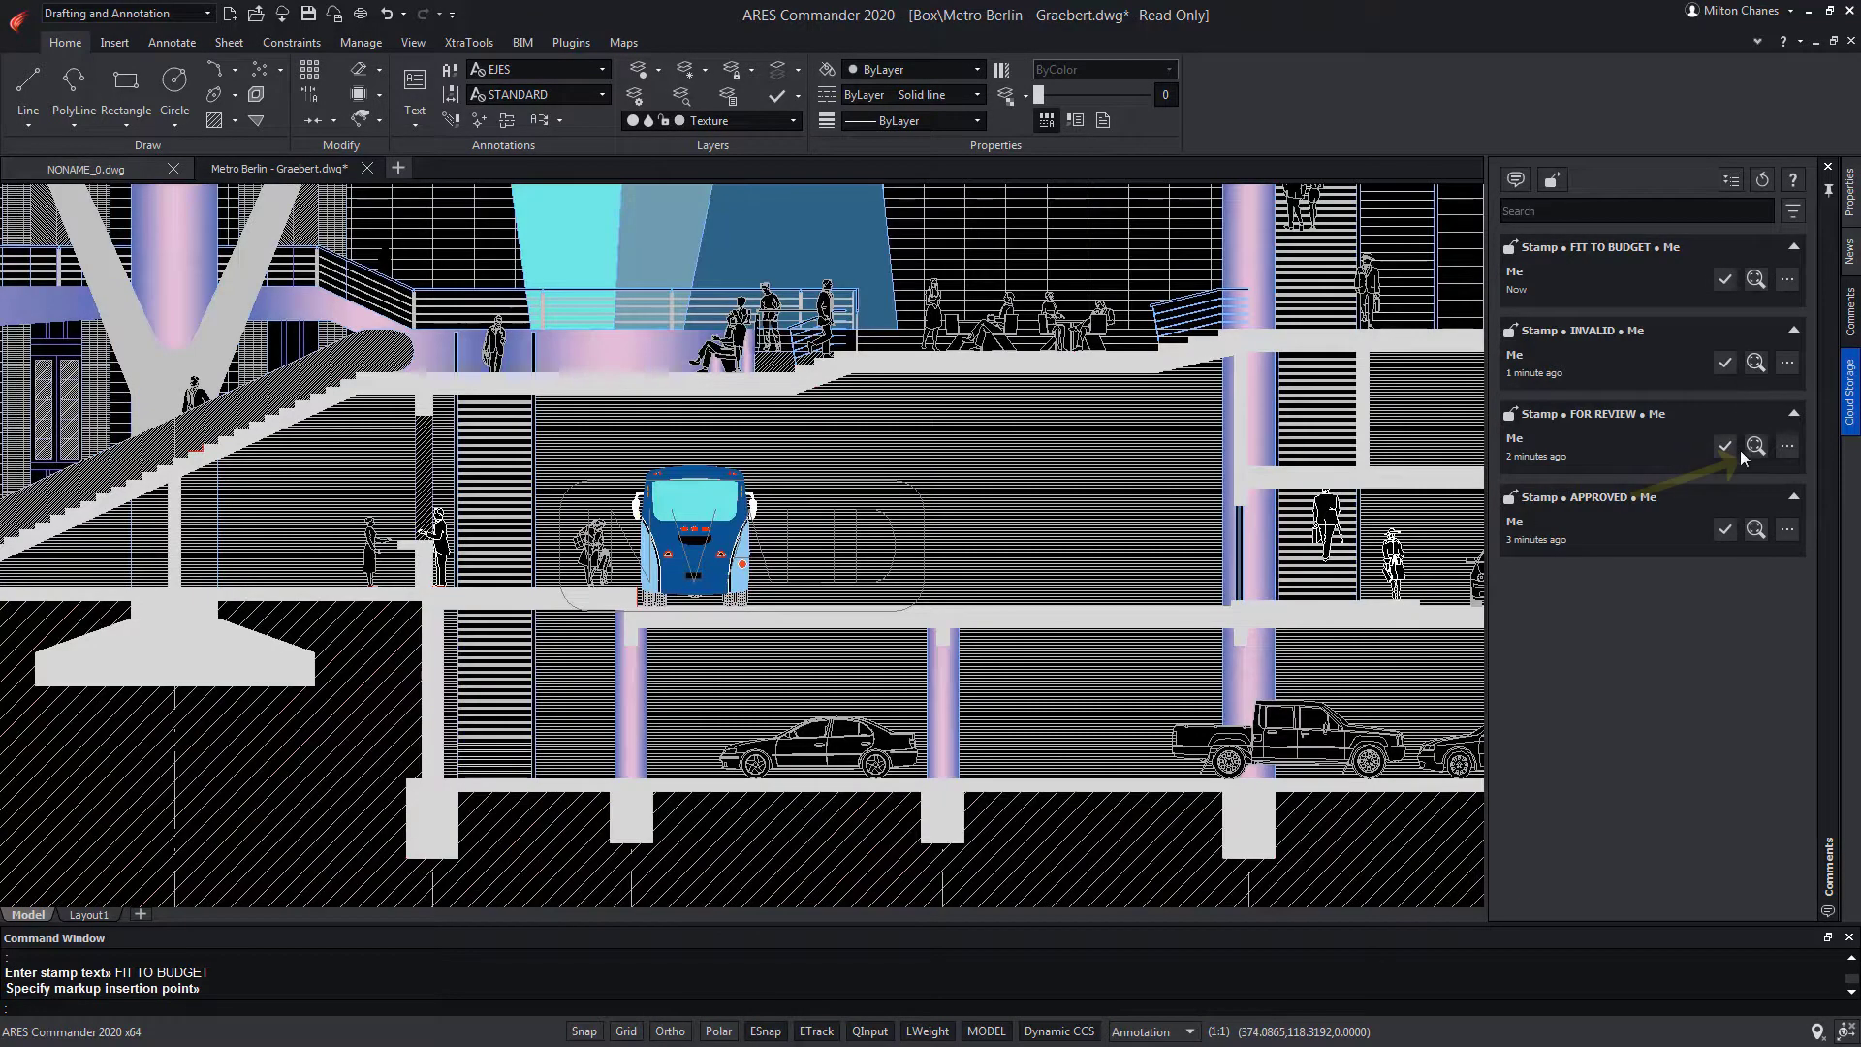
{"action": "left_click", "coordinate": [1756, 446]}
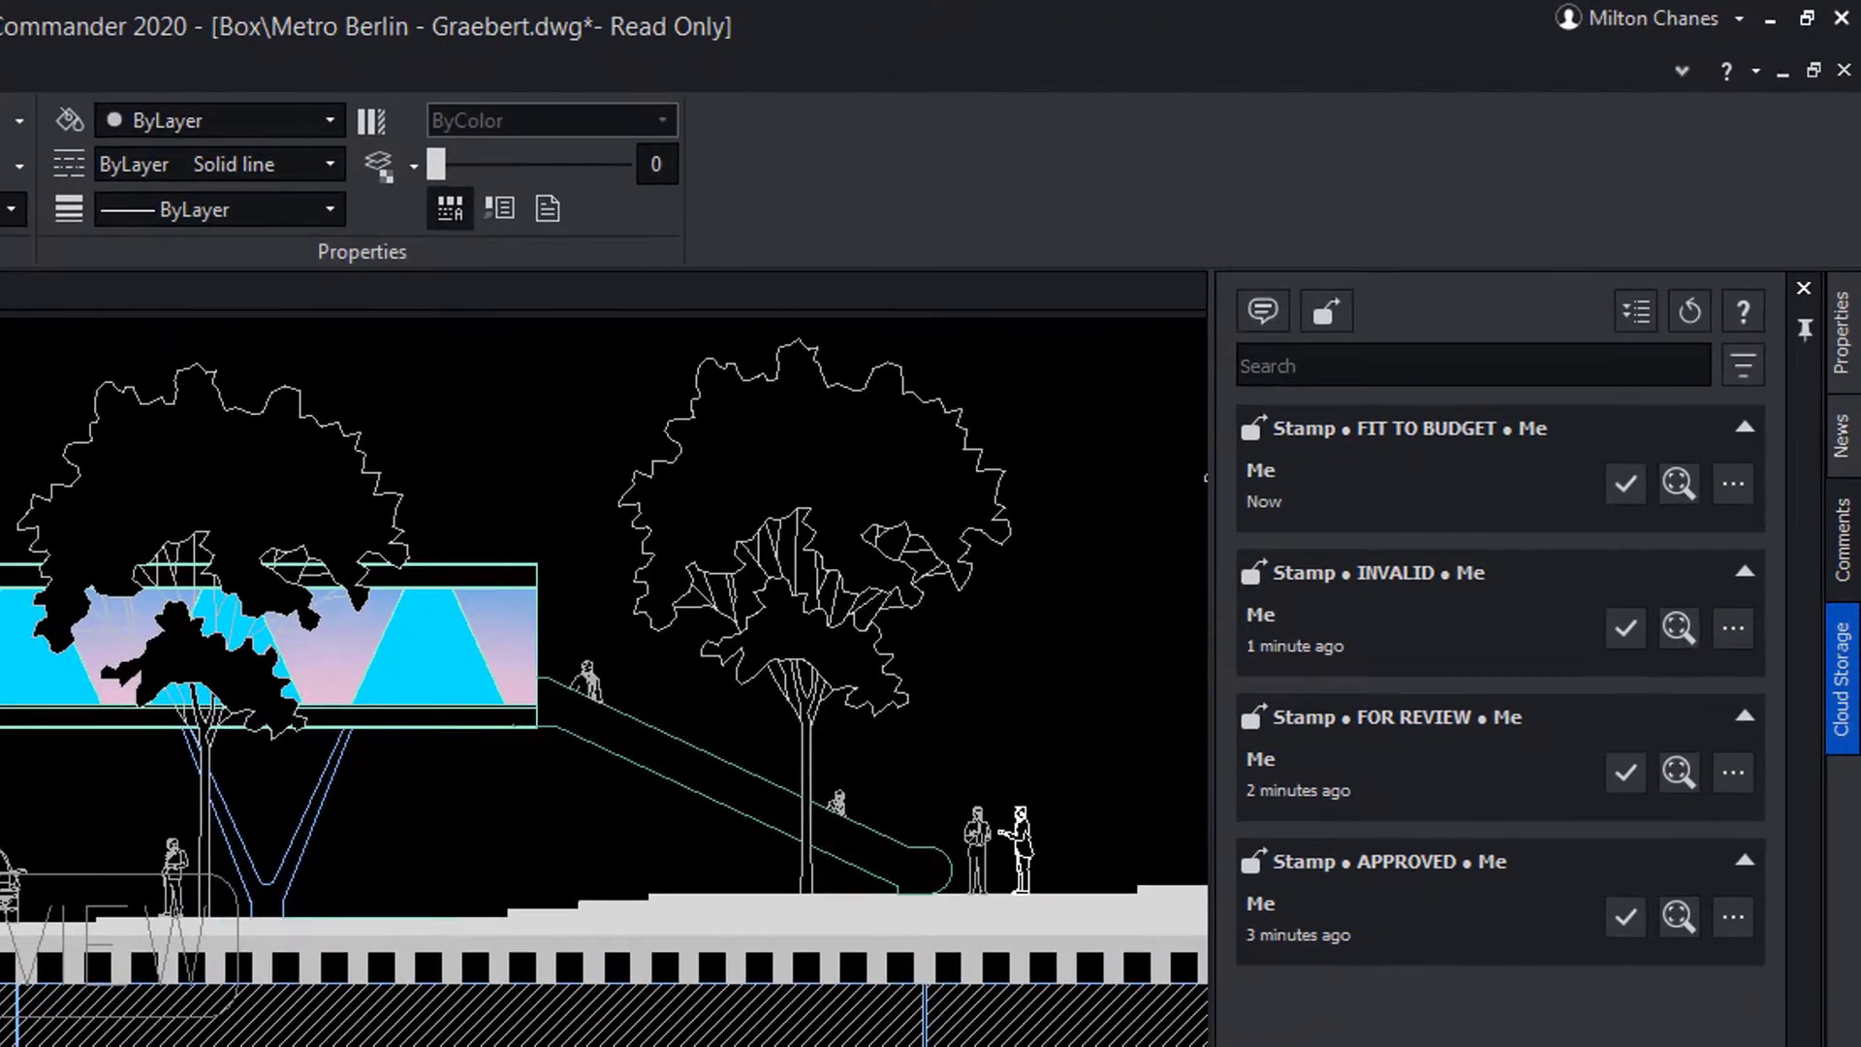
{"action": "left_click", "coordinate": [1625, 773]}
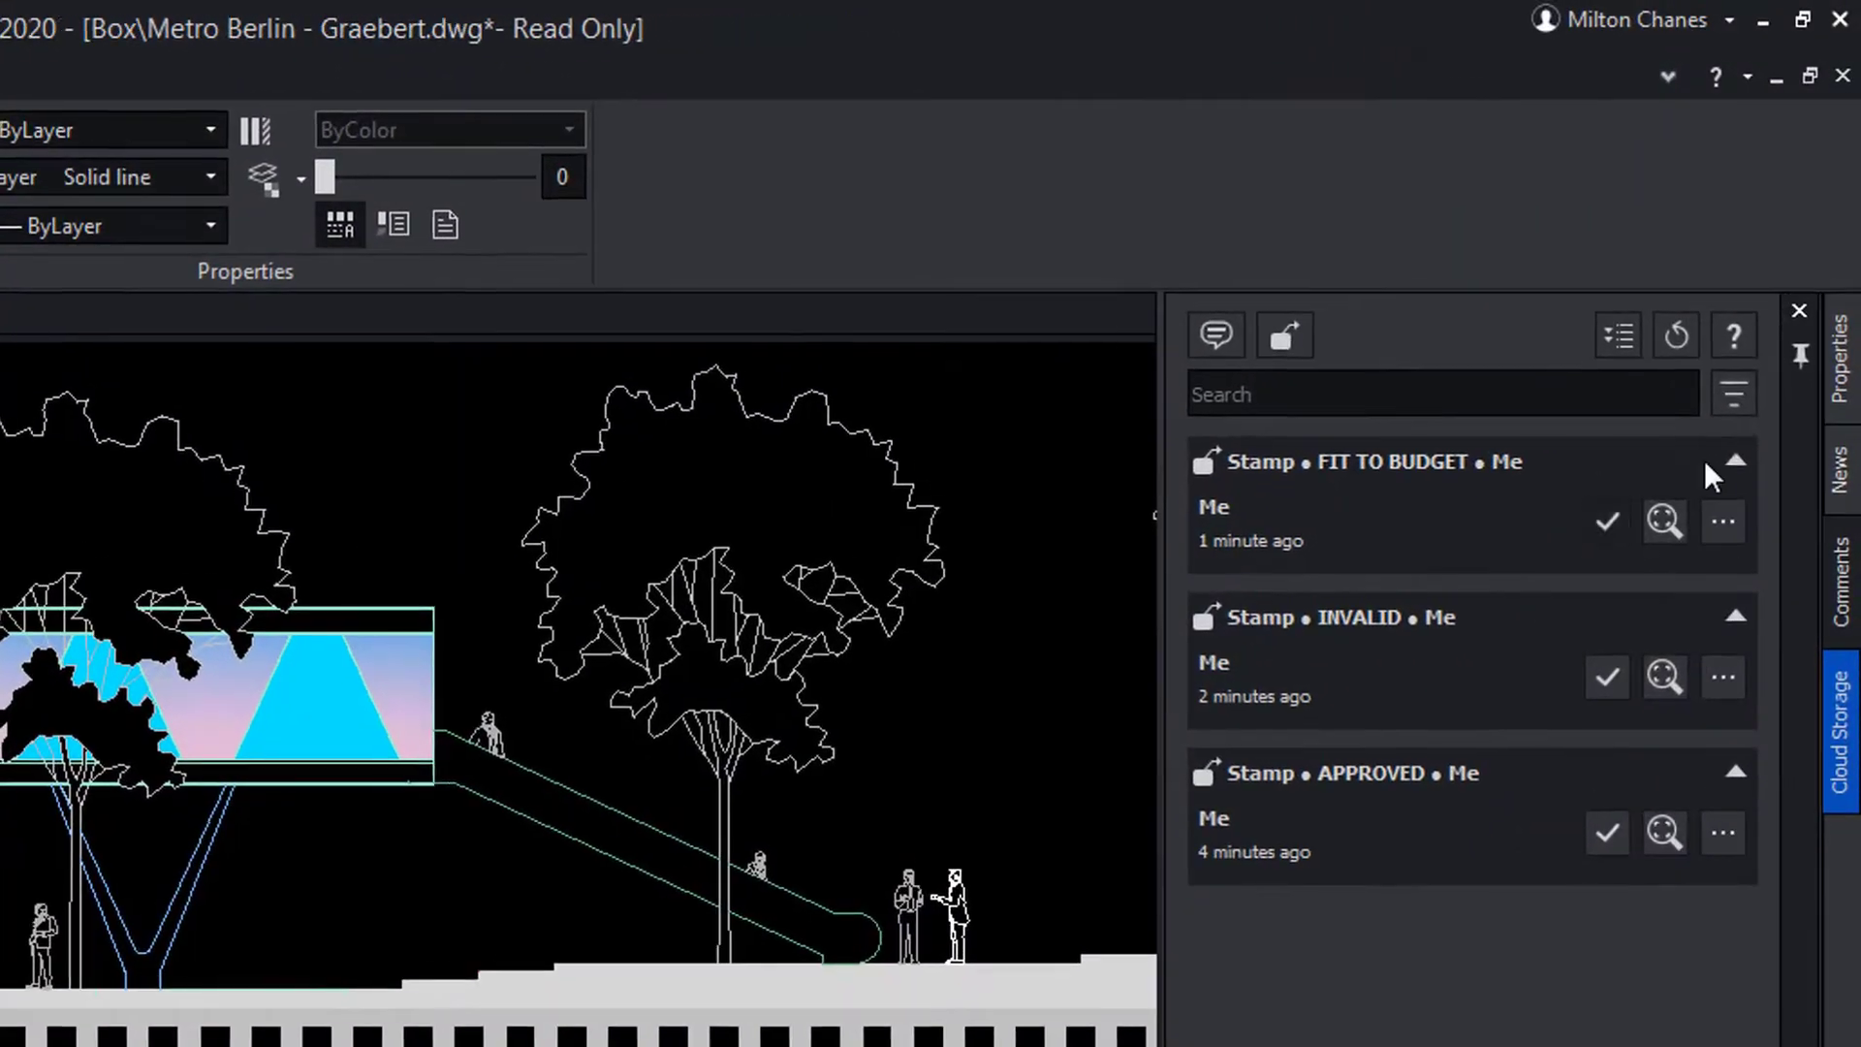
Enable Show resolved markups in Filter & Sort so the resolved FOR REVIEW stamp is listed
{"action": "left_click", "coordinate": [1734, 394]}
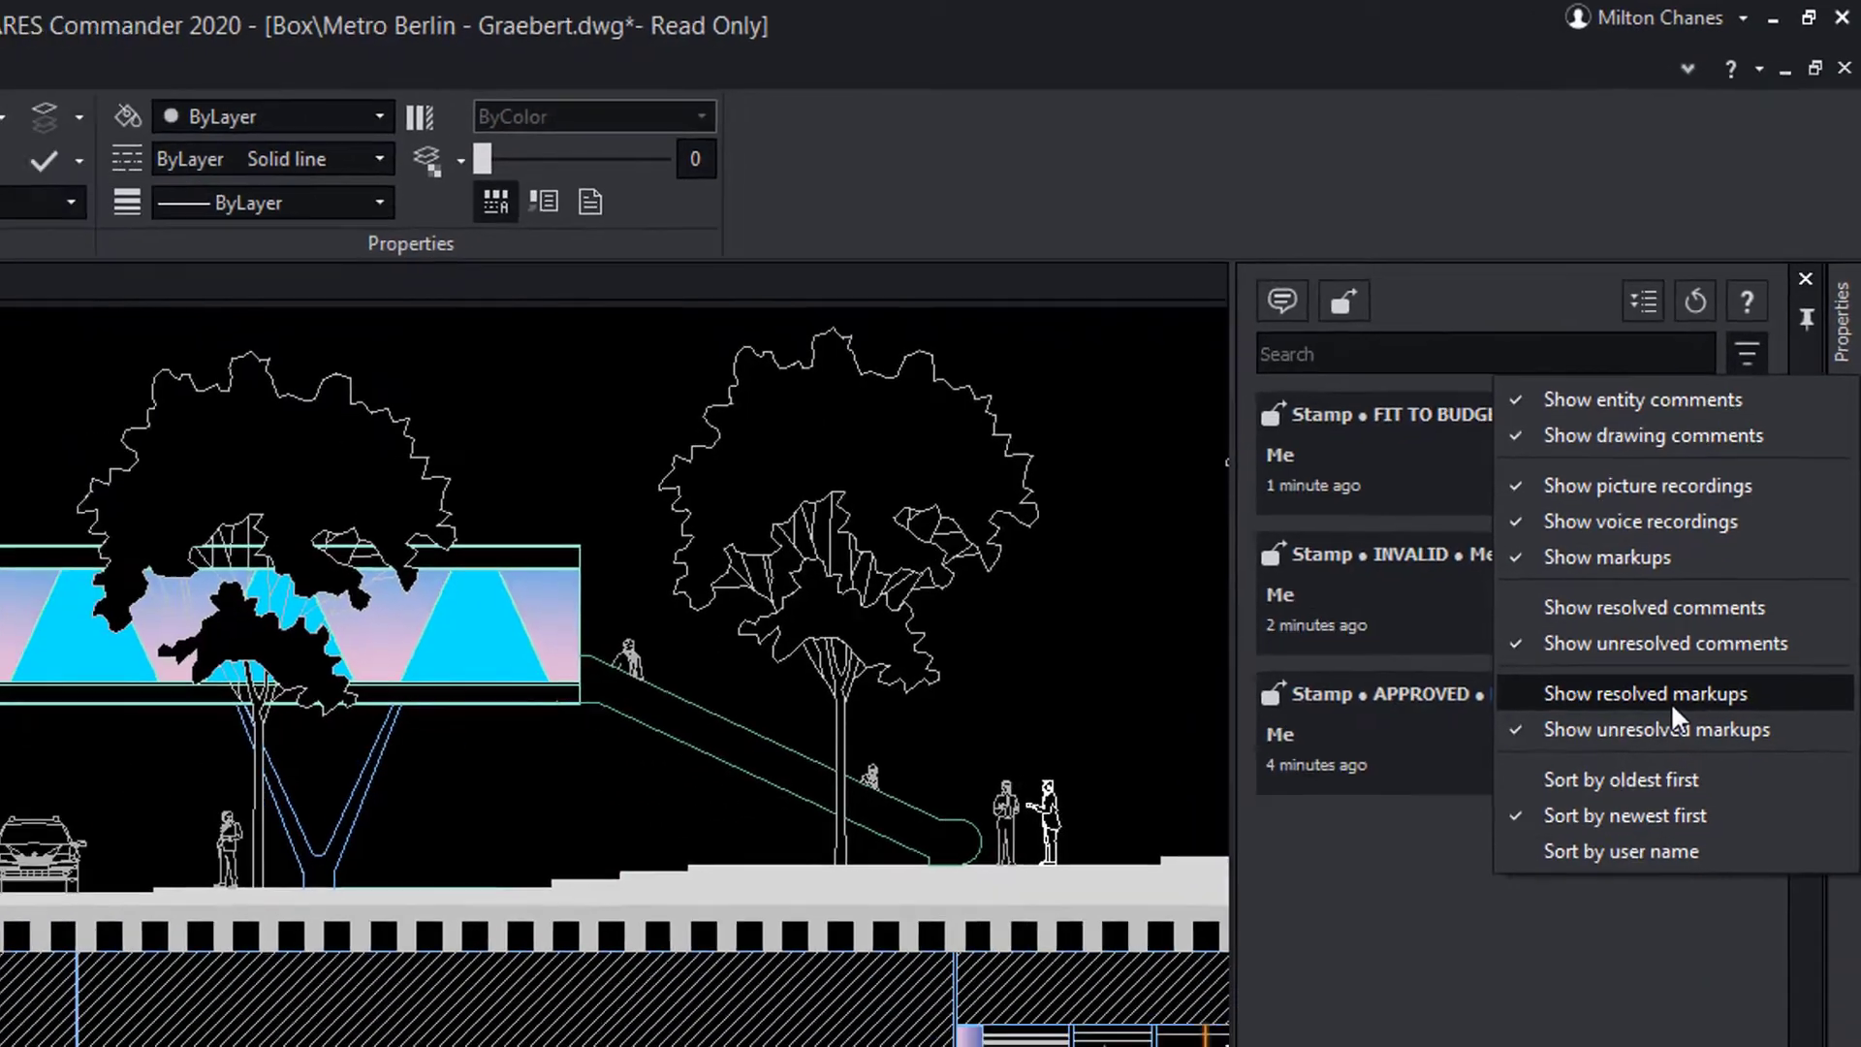
{"action": "left_click", "coordinate": [1651, 780]}
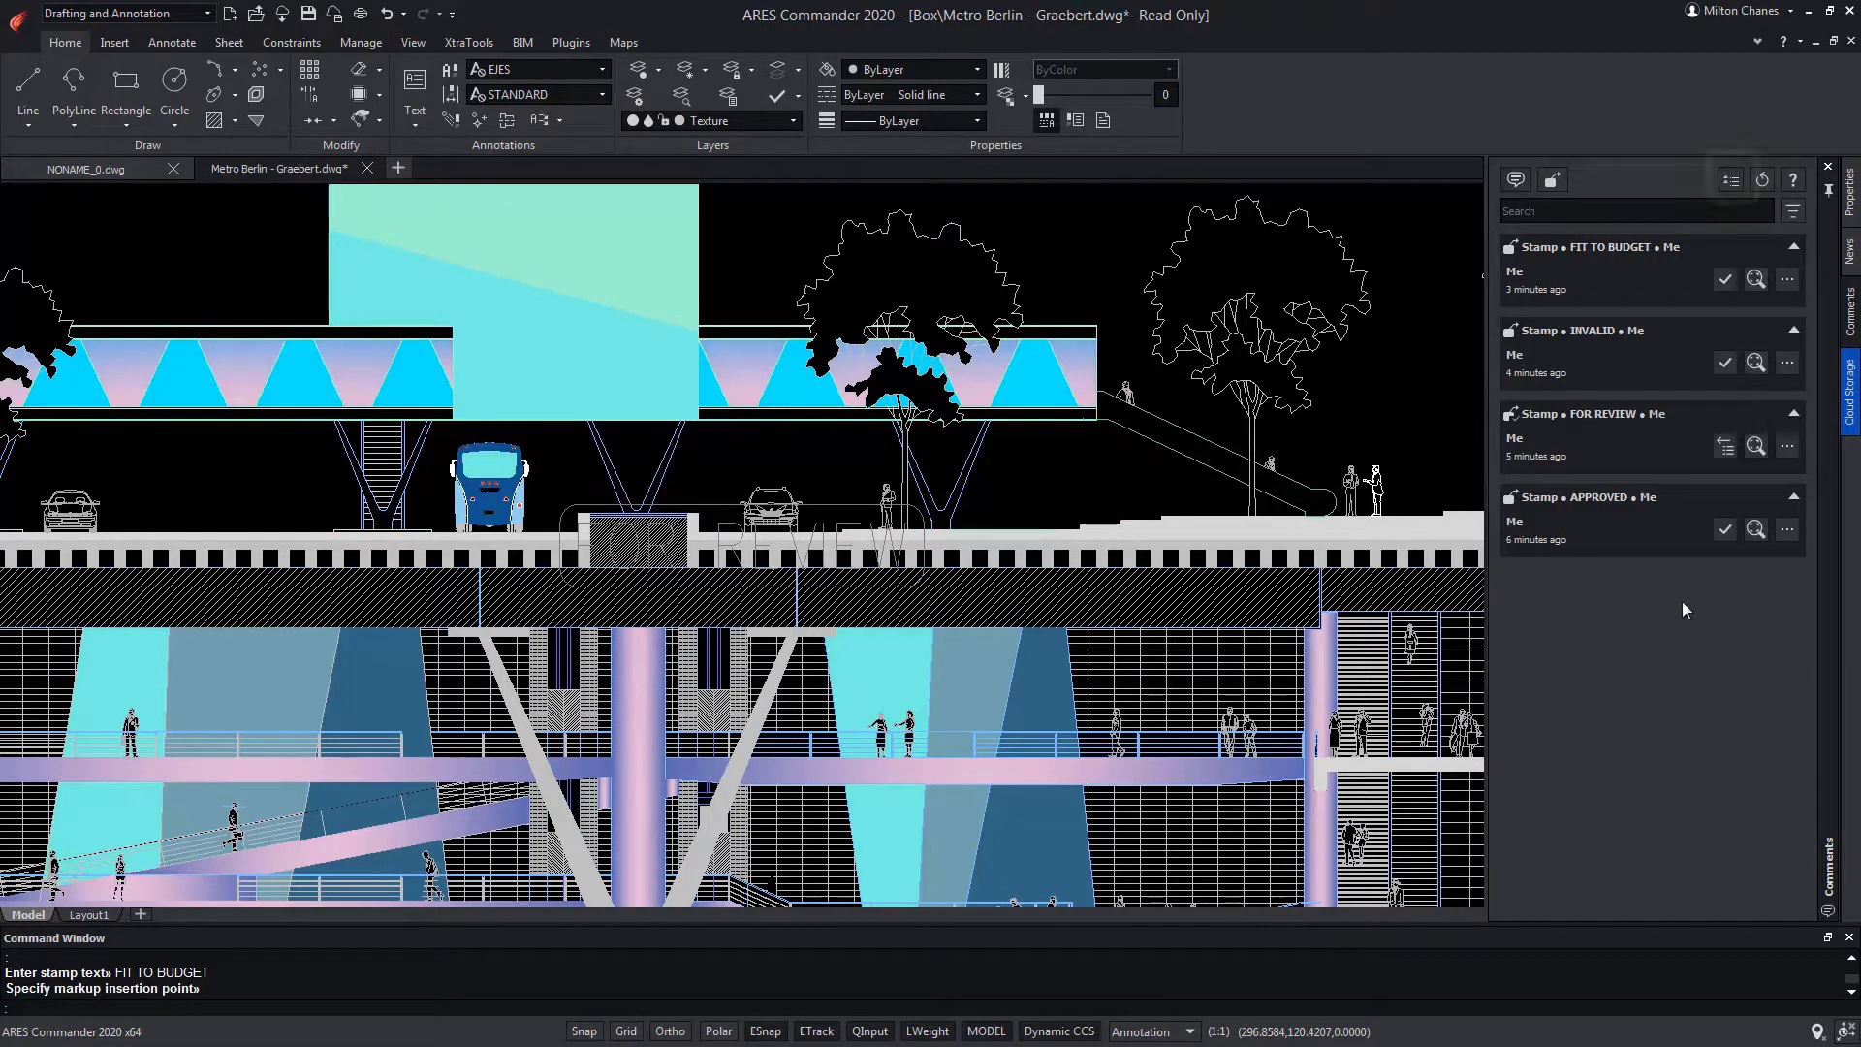
Collapse and re-expand all comments, then start a new Picture Recording markup
{"action": "left_click", "coordinate": [1732, 181]}
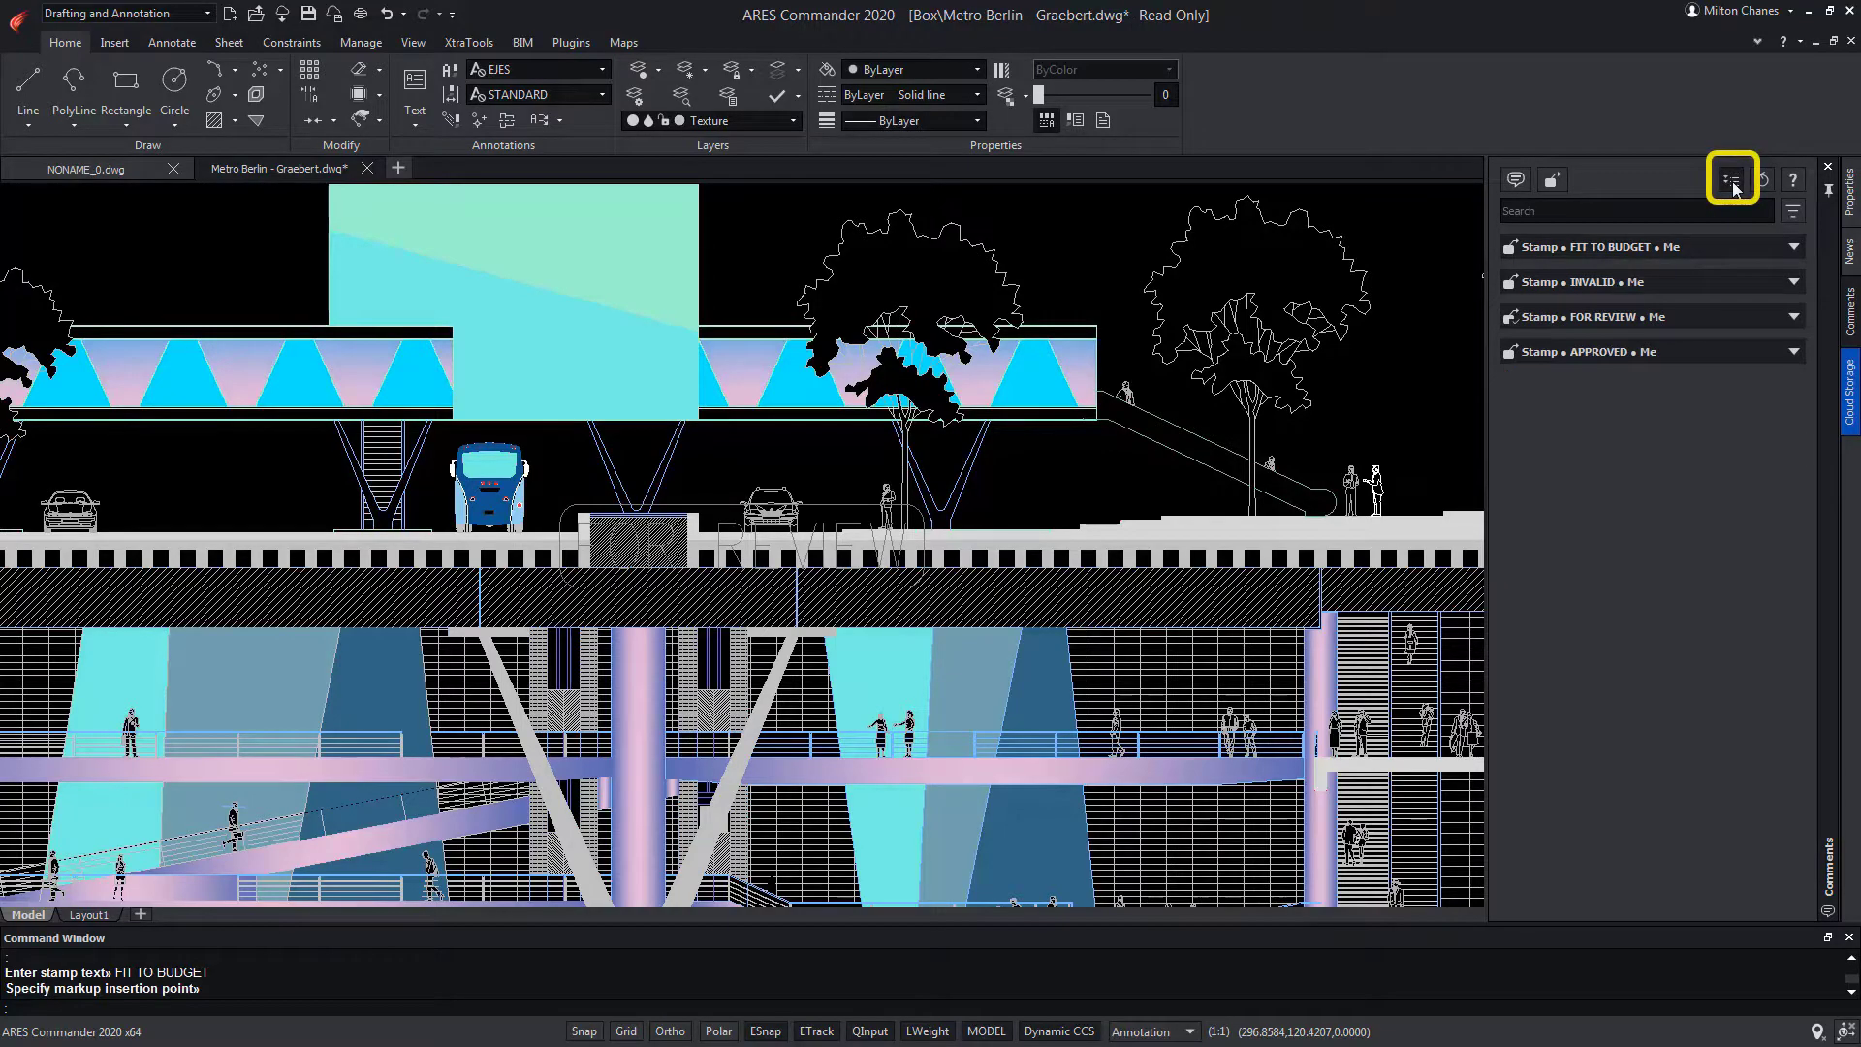
{"action": "left_click", "coordinate": [1733, 181]}
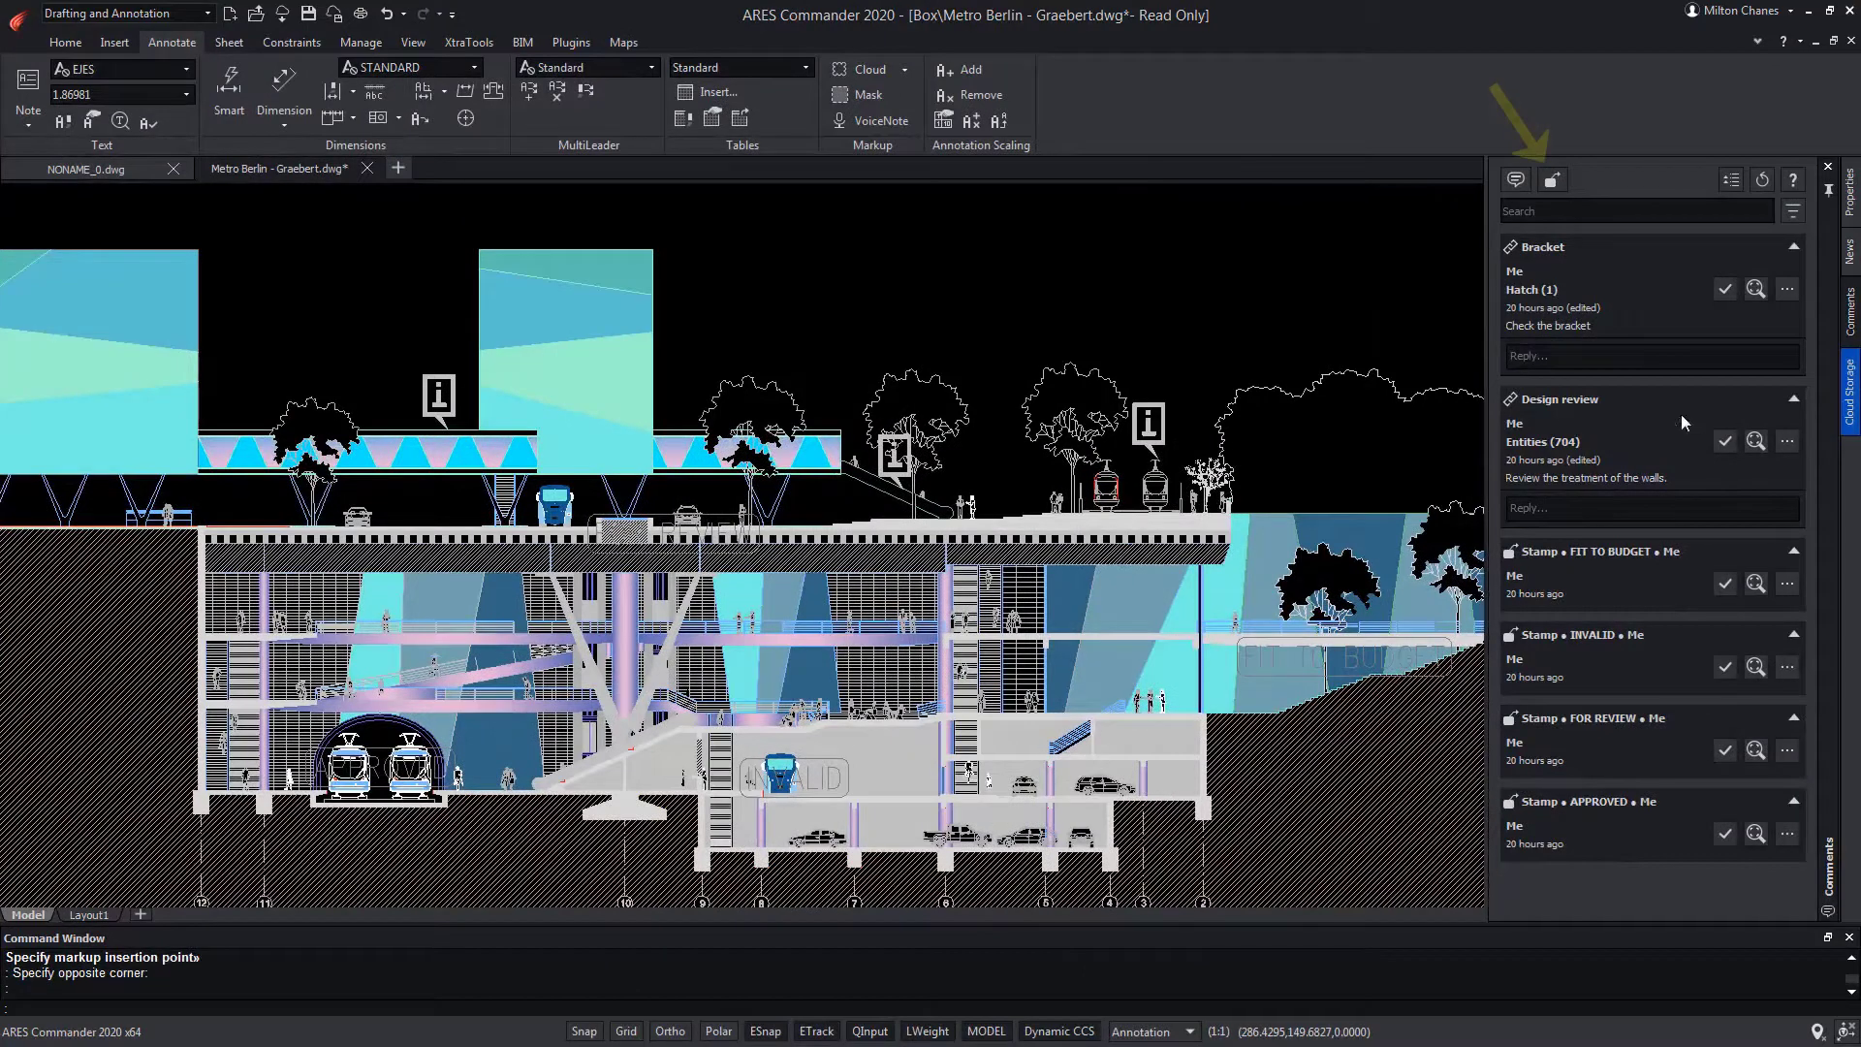
{"action": "left_click", "coordinate": [1552, 180]}
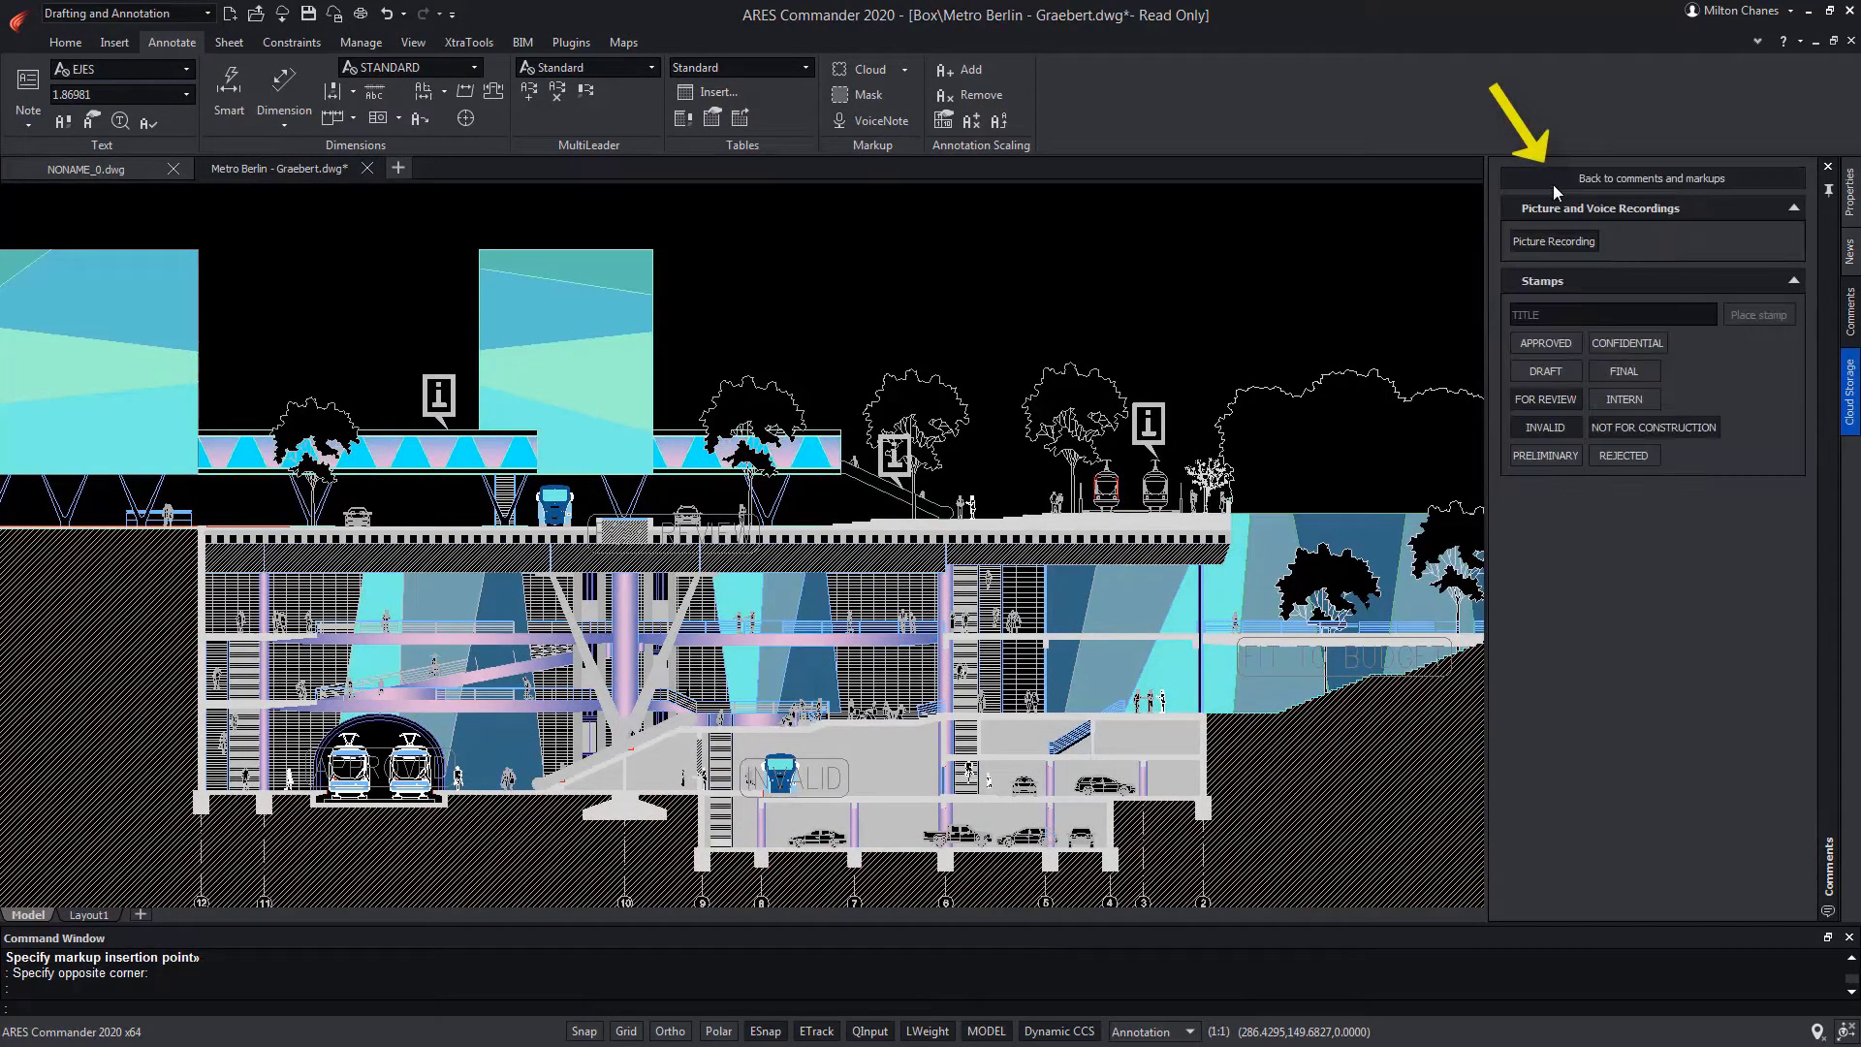
{"action": "left_click", "coordinate": [1554, 241]}
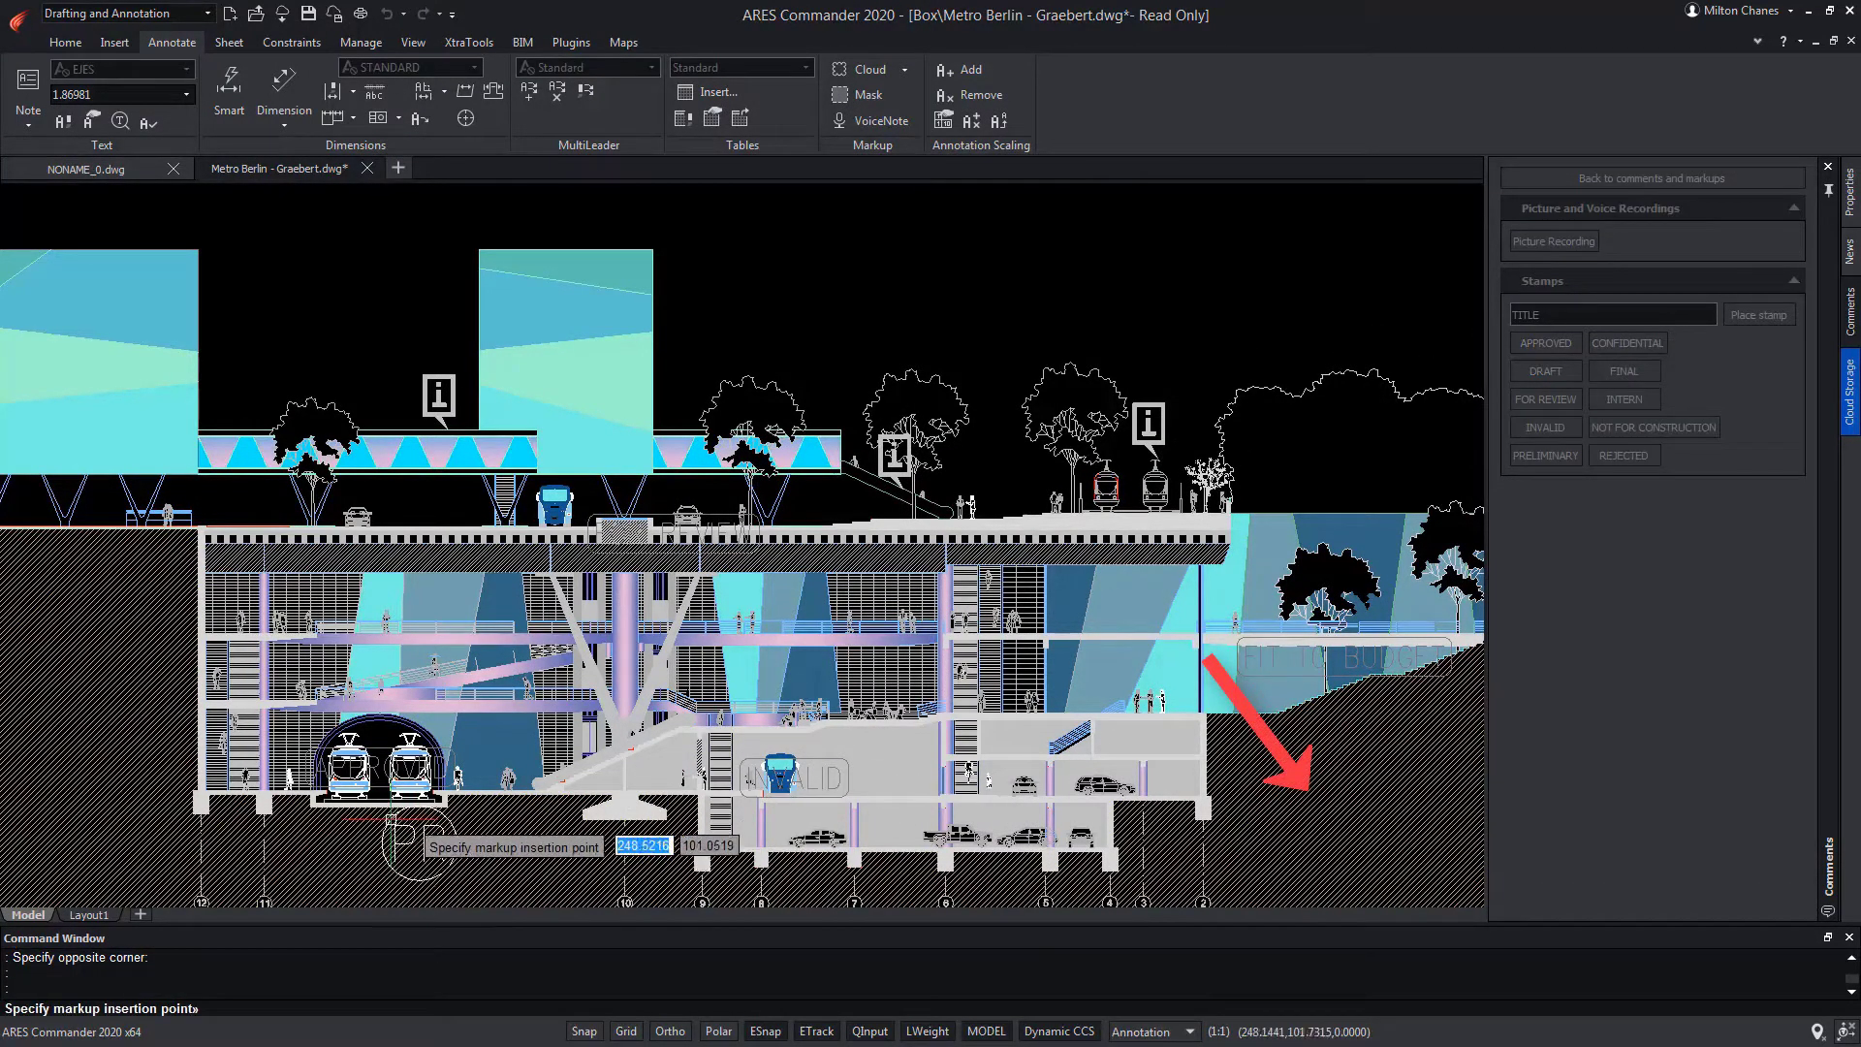
Place the picture recording with all five Example Metro images and caption the first 'Perimeter Starrs'
{"action": "left_click", "coordinate": [456, 748]}
{"action": "left_click_drag", "start_coordinate": [705, 306], "coordinate": [1193, 162]}
{"action": "left_click", "coordinate": [1244, 858]}
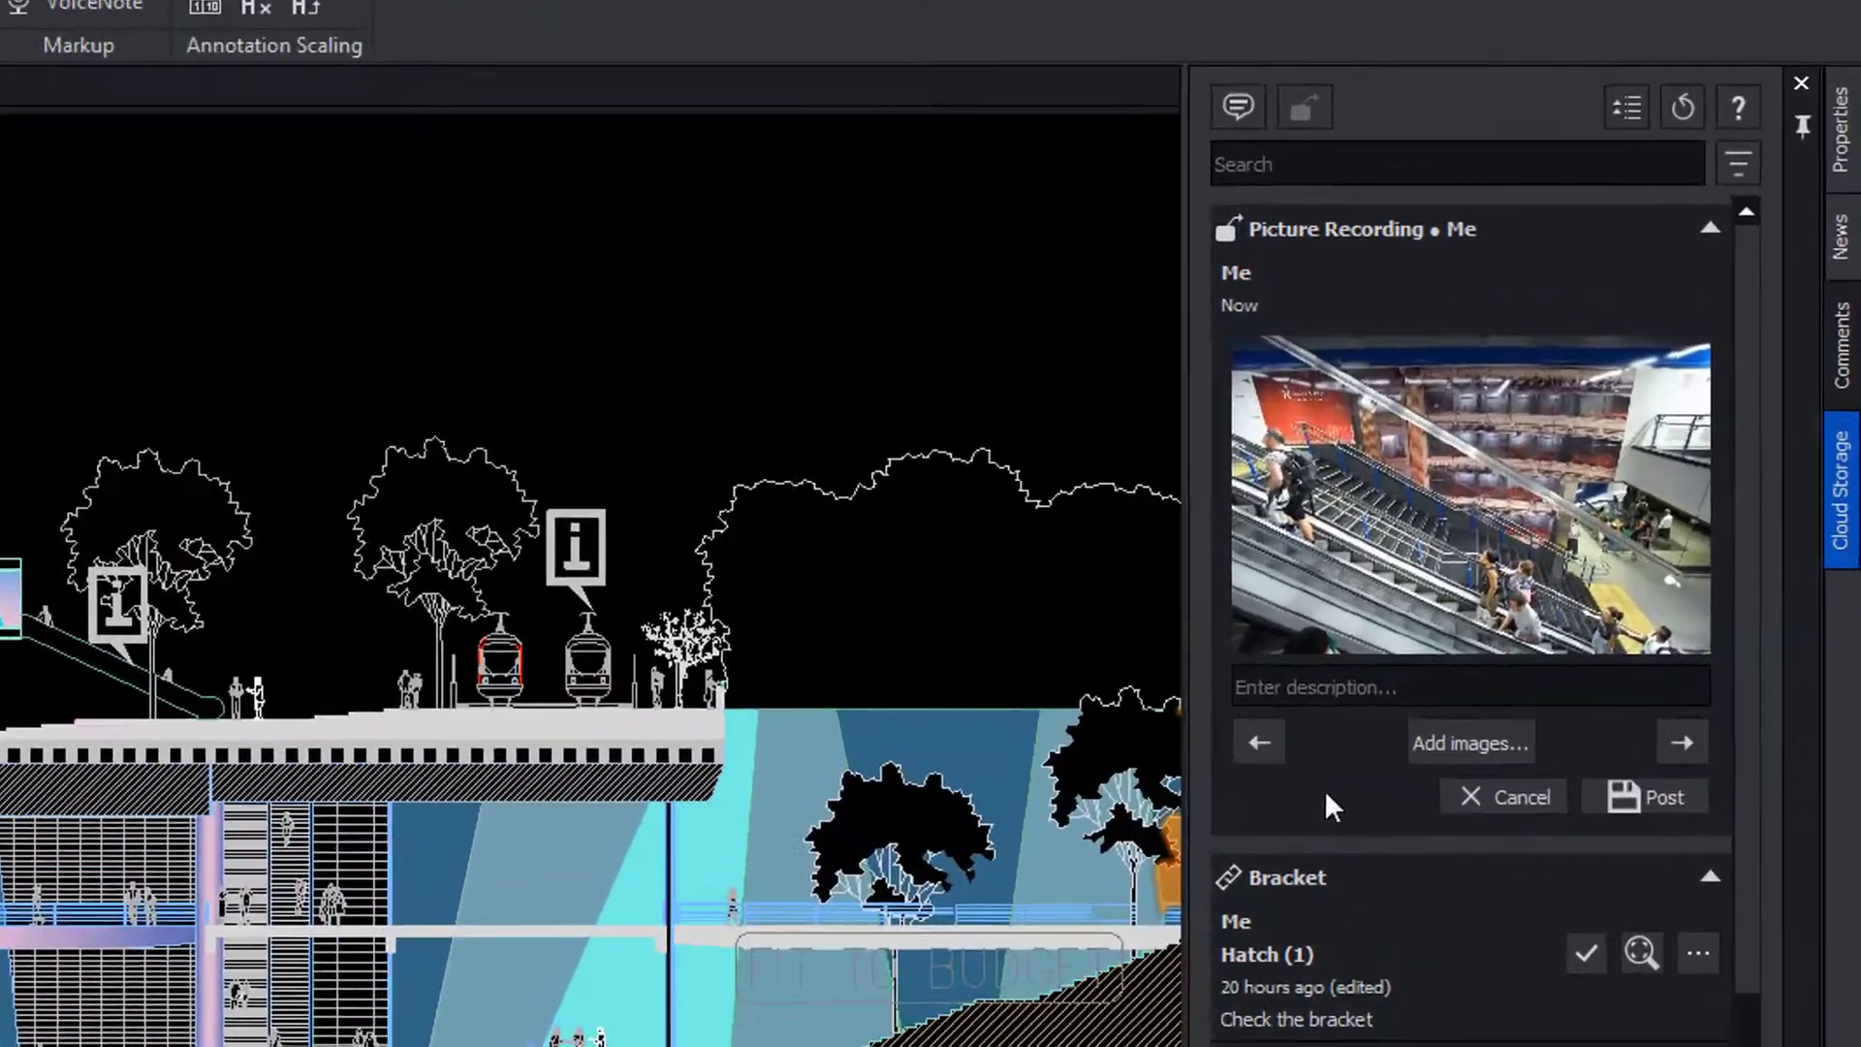
{"action": "type", "text": "P"}
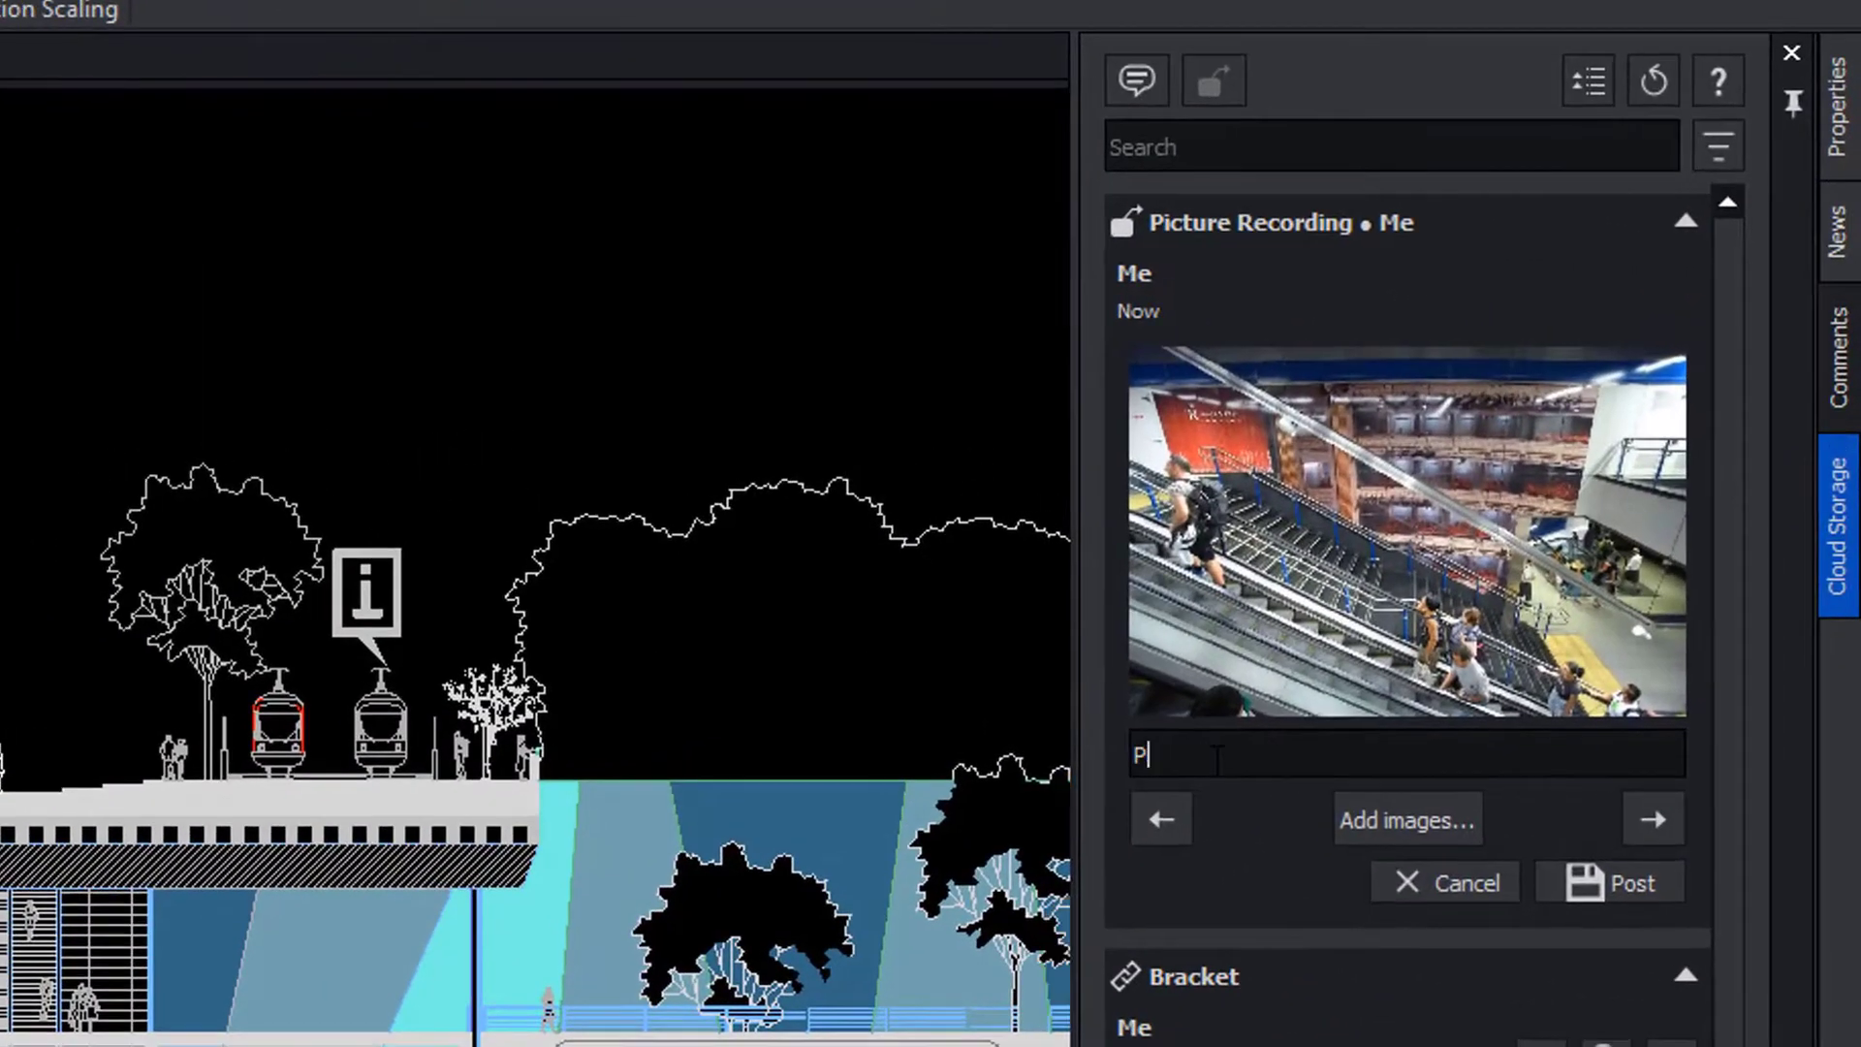
{"action": "type", "text": "erimeter Star"}
{"action": "type", "text": "rs"}
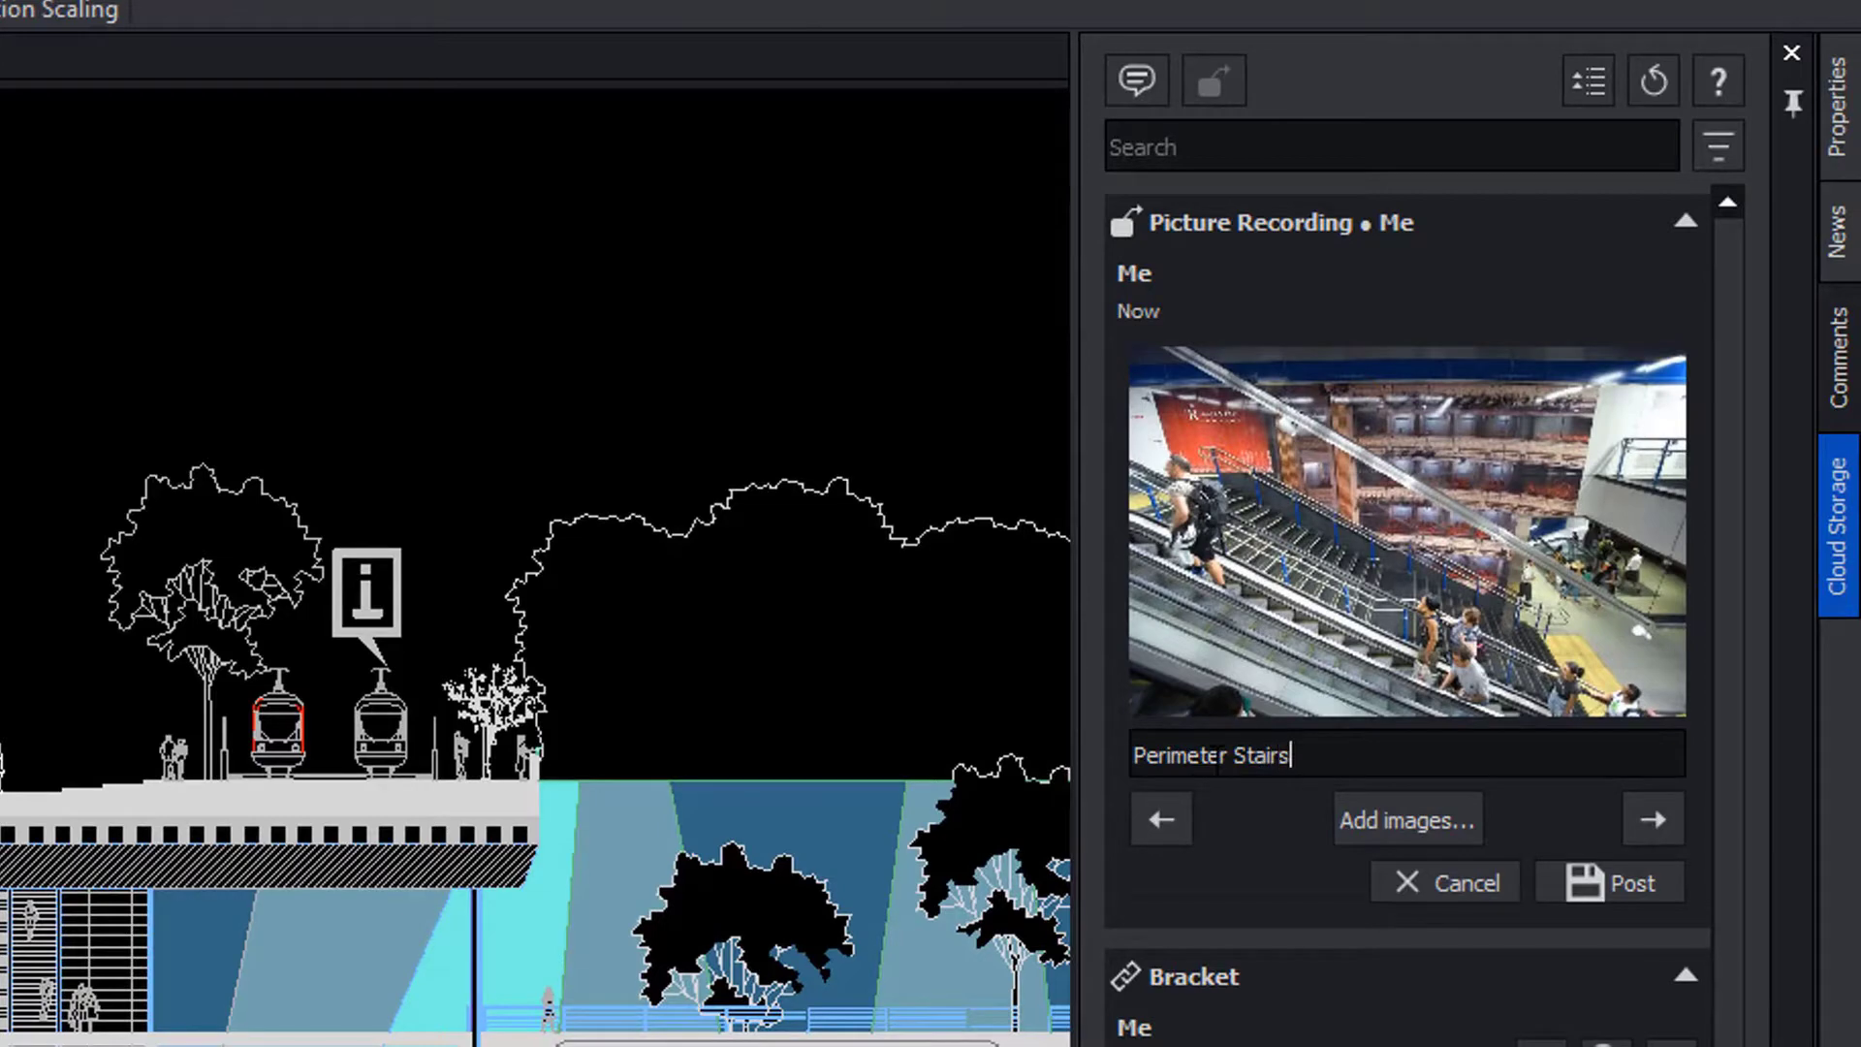
Paste the same caption onto the other four photos and cycle back to the first
{"action": "left_click", "coordinate": [1651, 819]}
{"action": "type", "text": "Barriers on the platforms"}
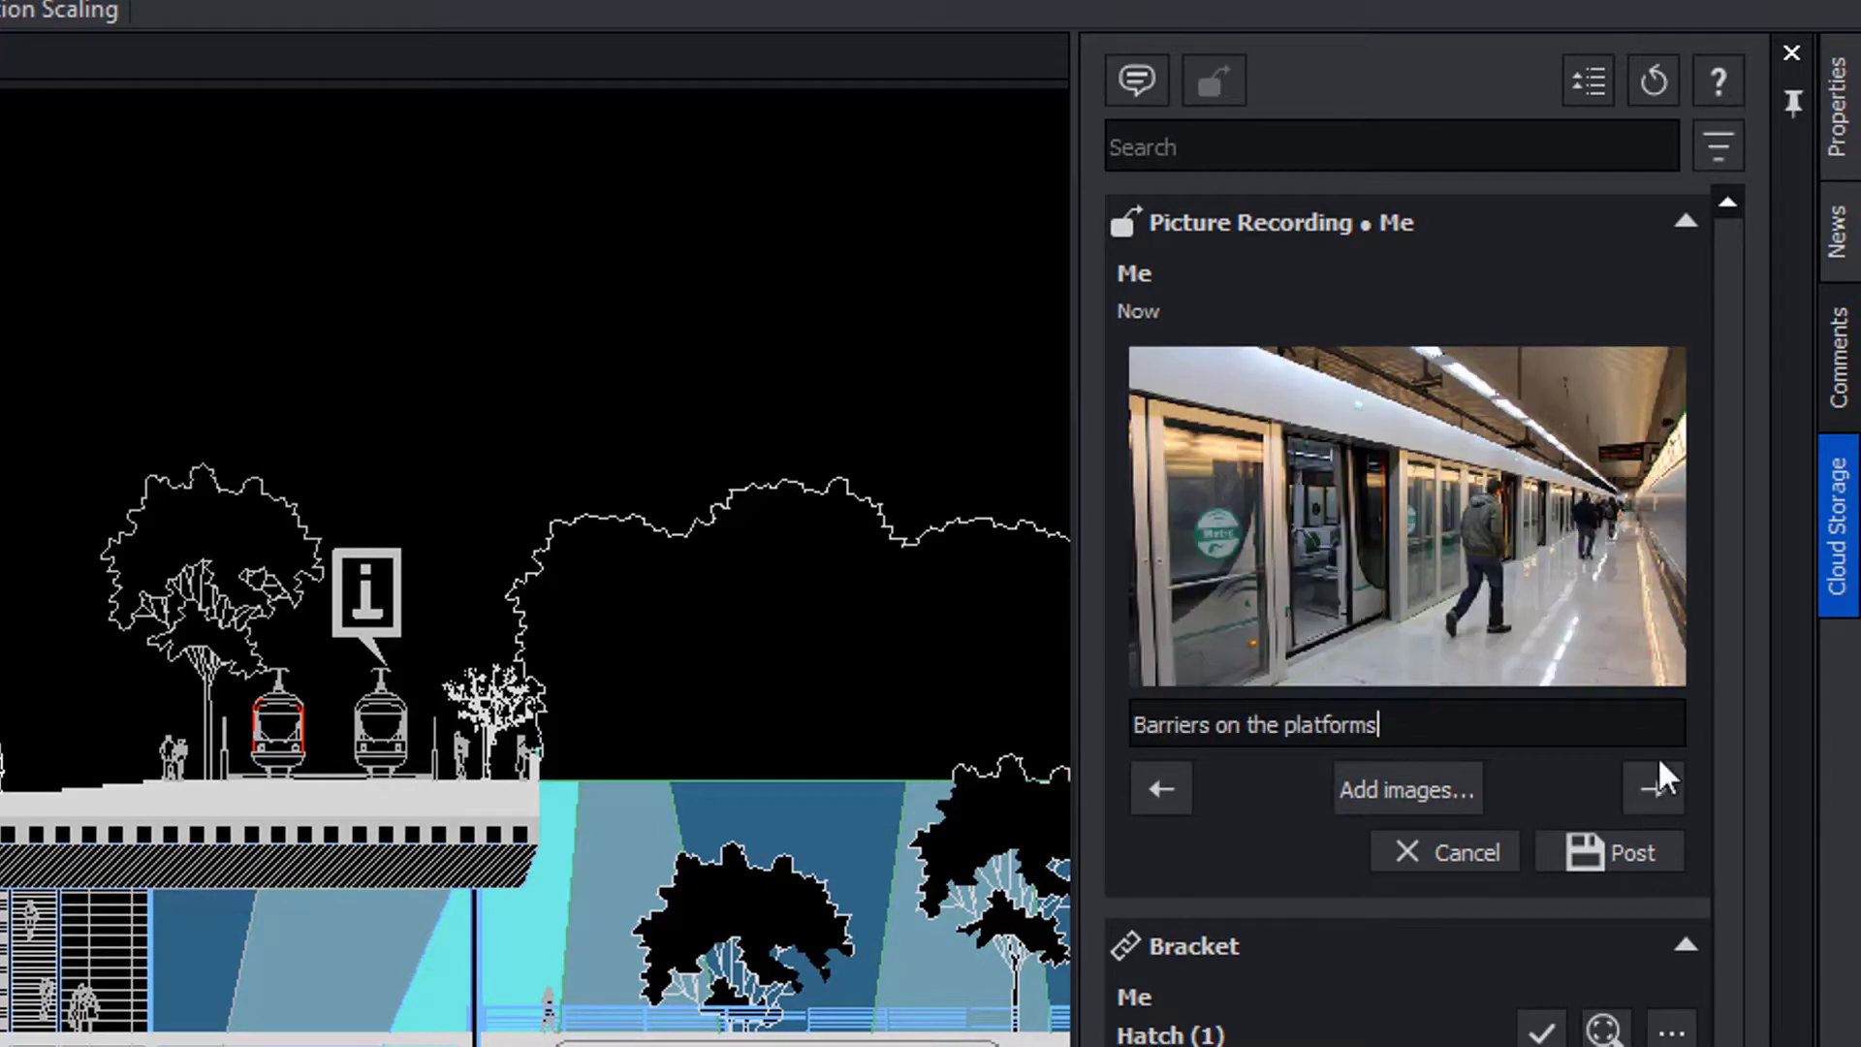
{"action": "left_click", "coordinate": [1654, 790]}
{"action": "type", "text": "Barriers on the platforms"}
{"action": "left_click", "coordinate": [1653, 869]}
{"action": "type", "text": "Barriers on the platforms"}
{"action": "left_click", "coordinate": [1654, 868]}
{"action": "type", "text": "Barriers on the platforms"}
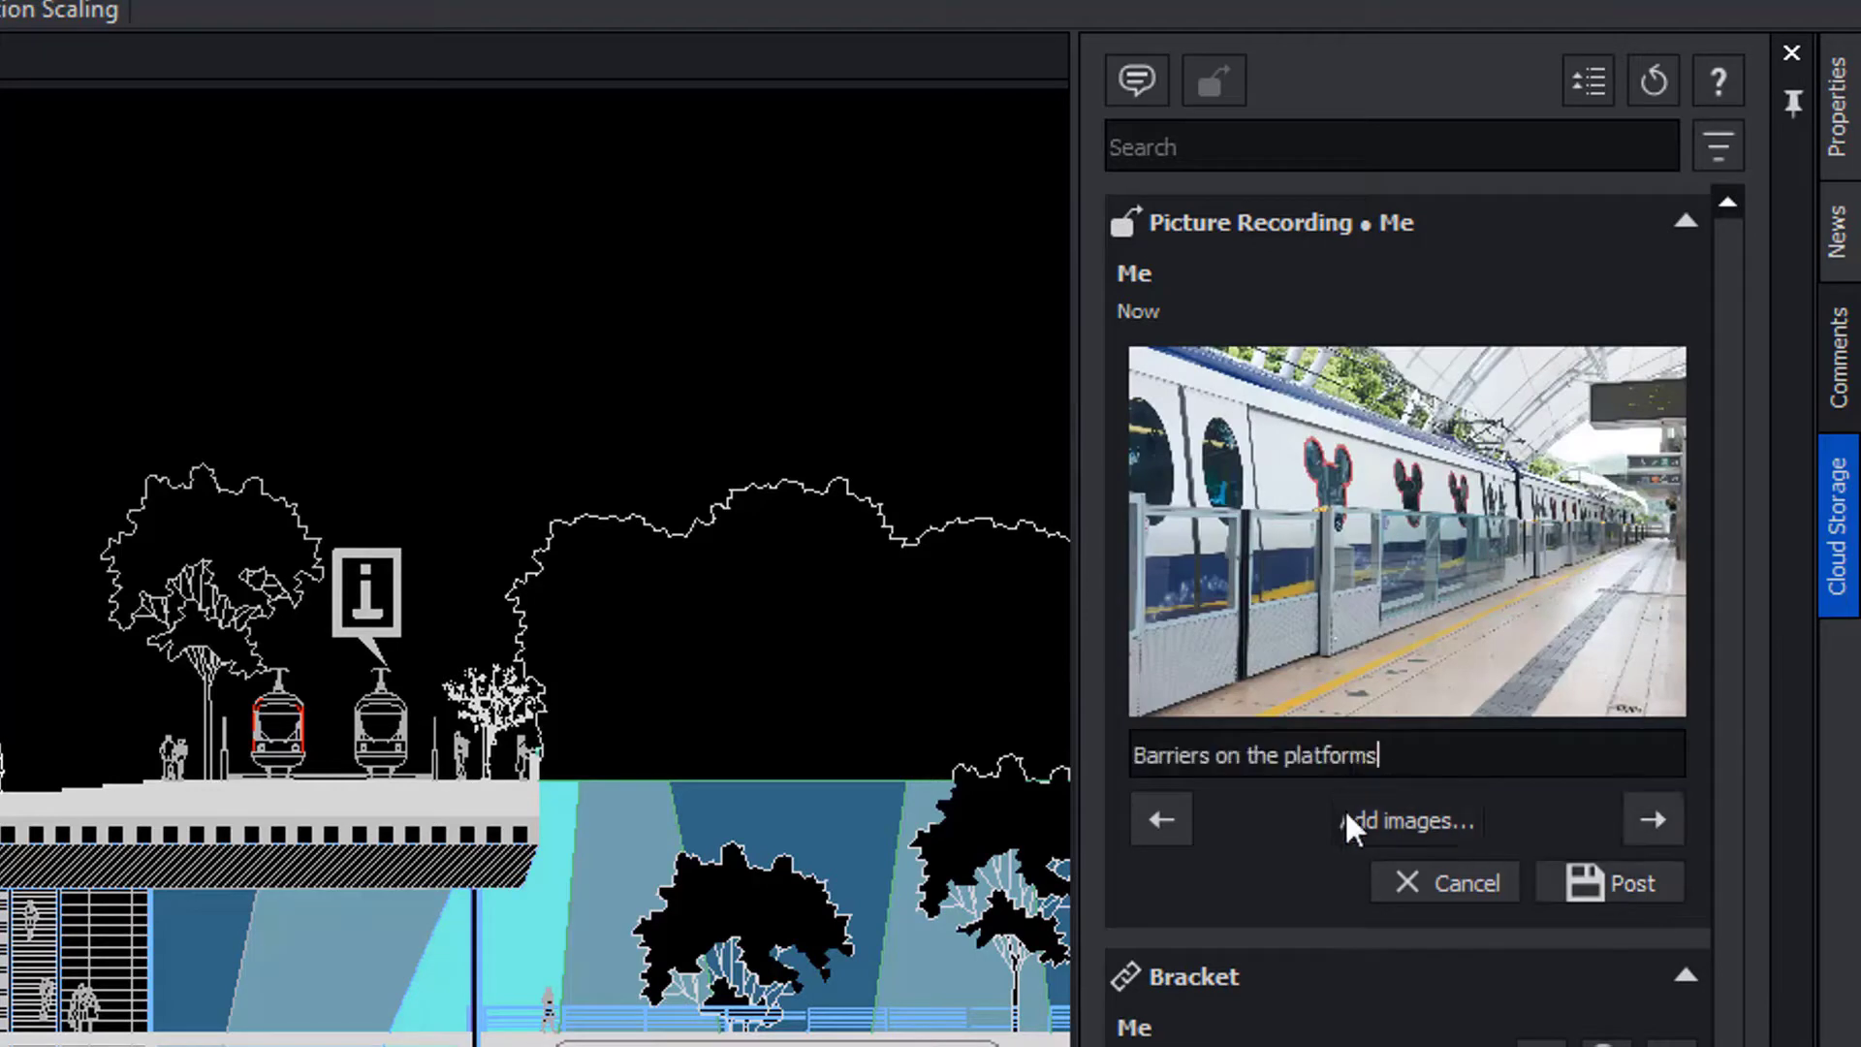
{"action": "left_click", "coordinate": [1645, 814]}
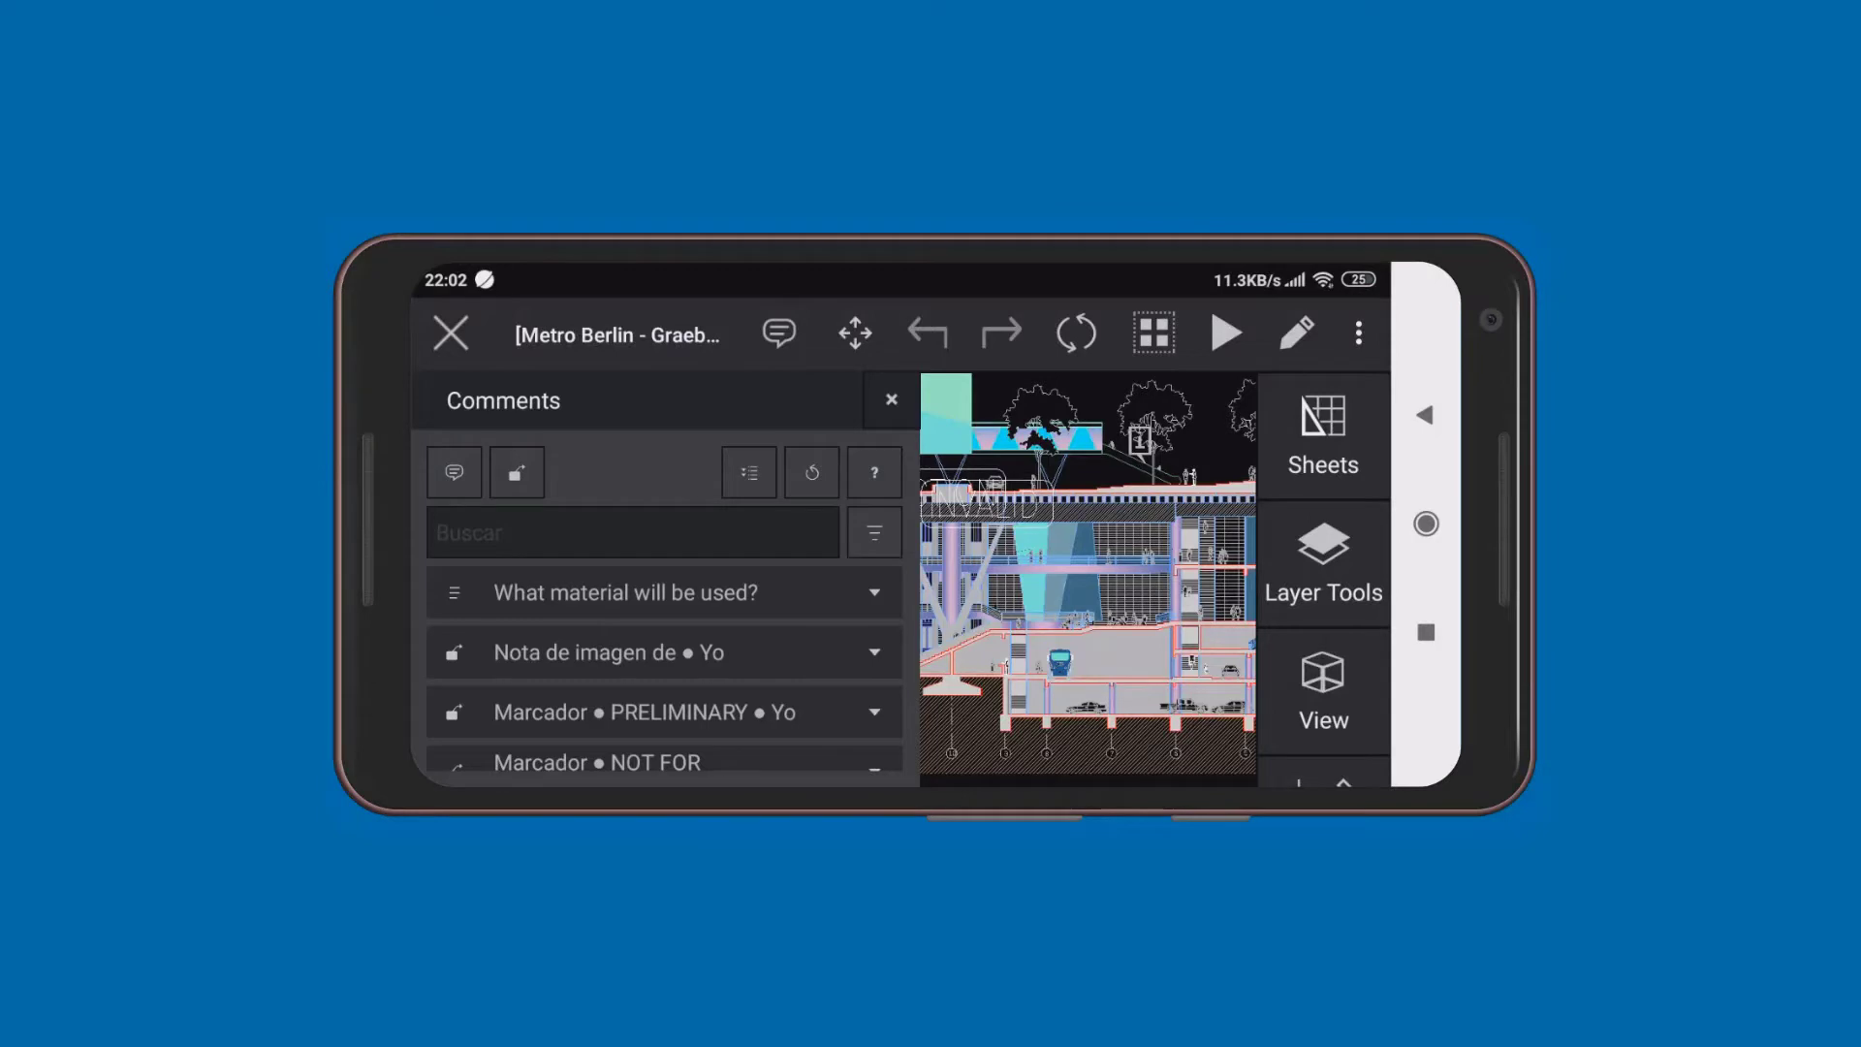
Expand the NOT FOR CONSTRUCTION stamp comment, then zoom the drawing to the picture note's location
{"action": "scroll", "coordinate": [665, 669], "scroll_direction": "down", "scroll_amount": 2}
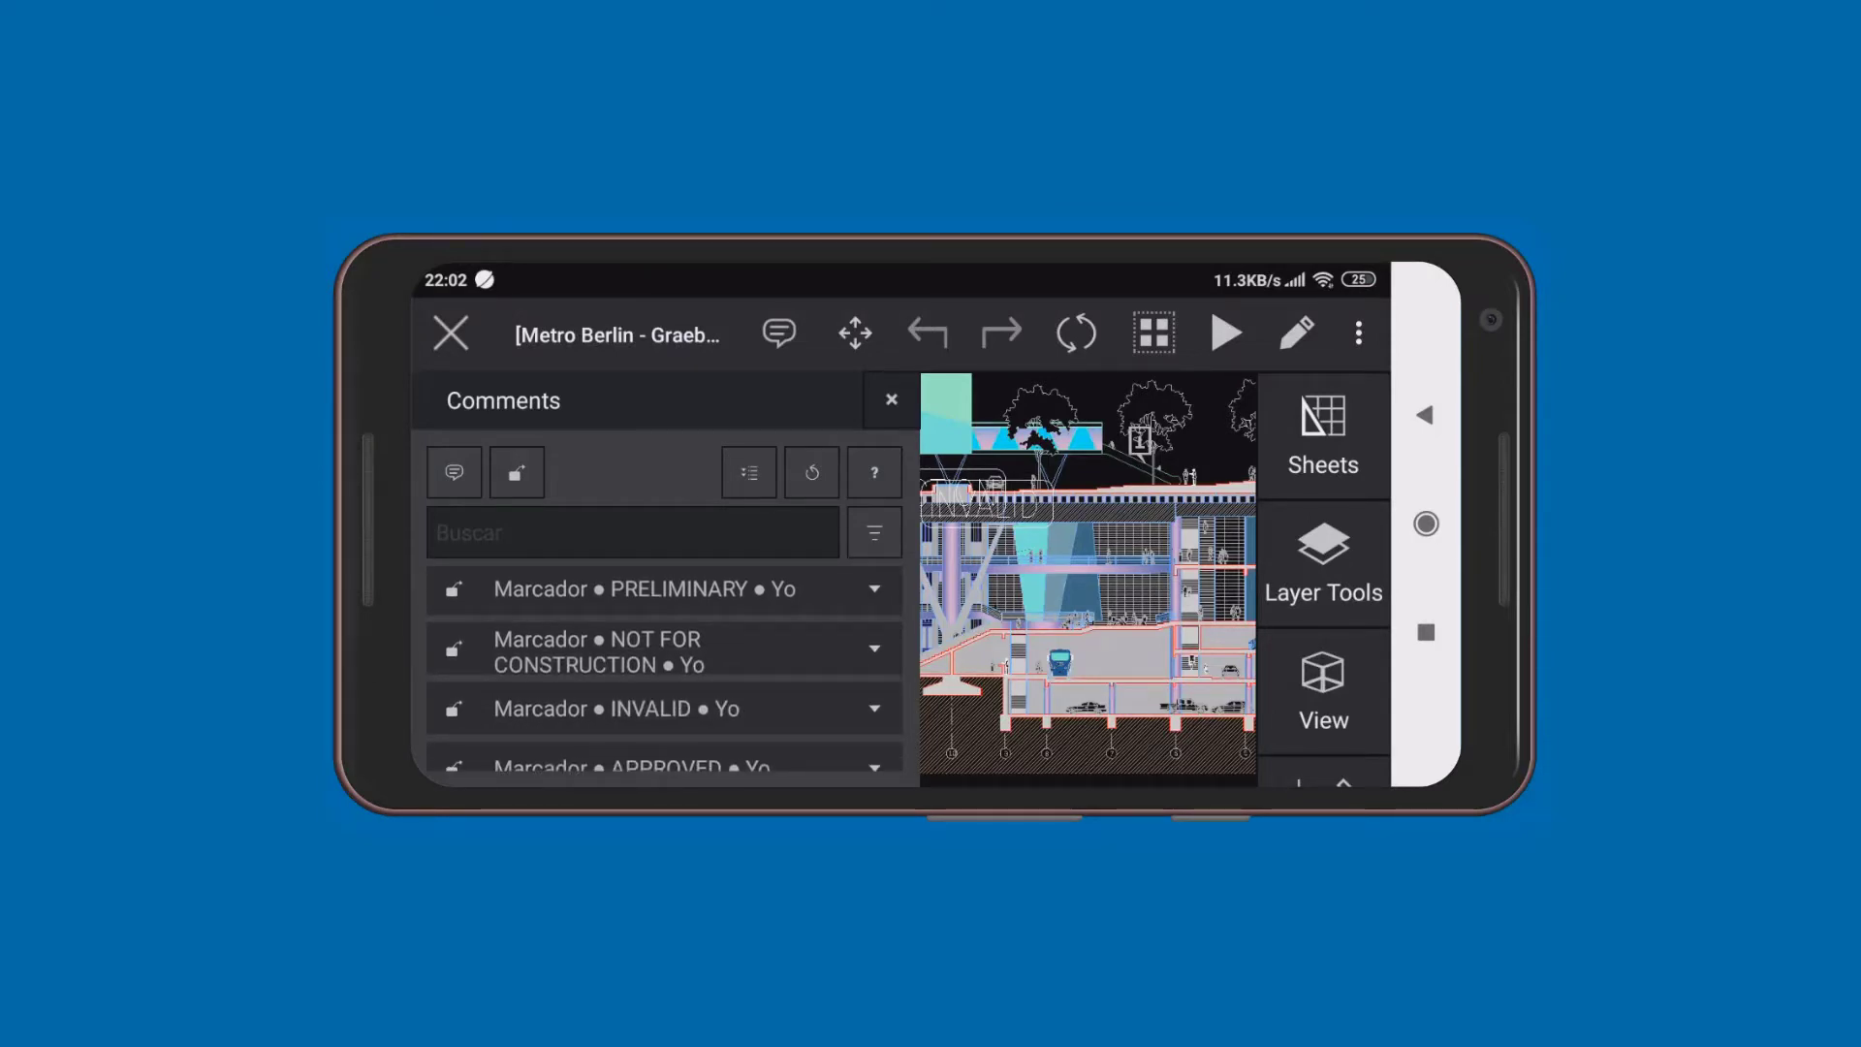
{"action": "left_click", "coordinate": [875, 648]}
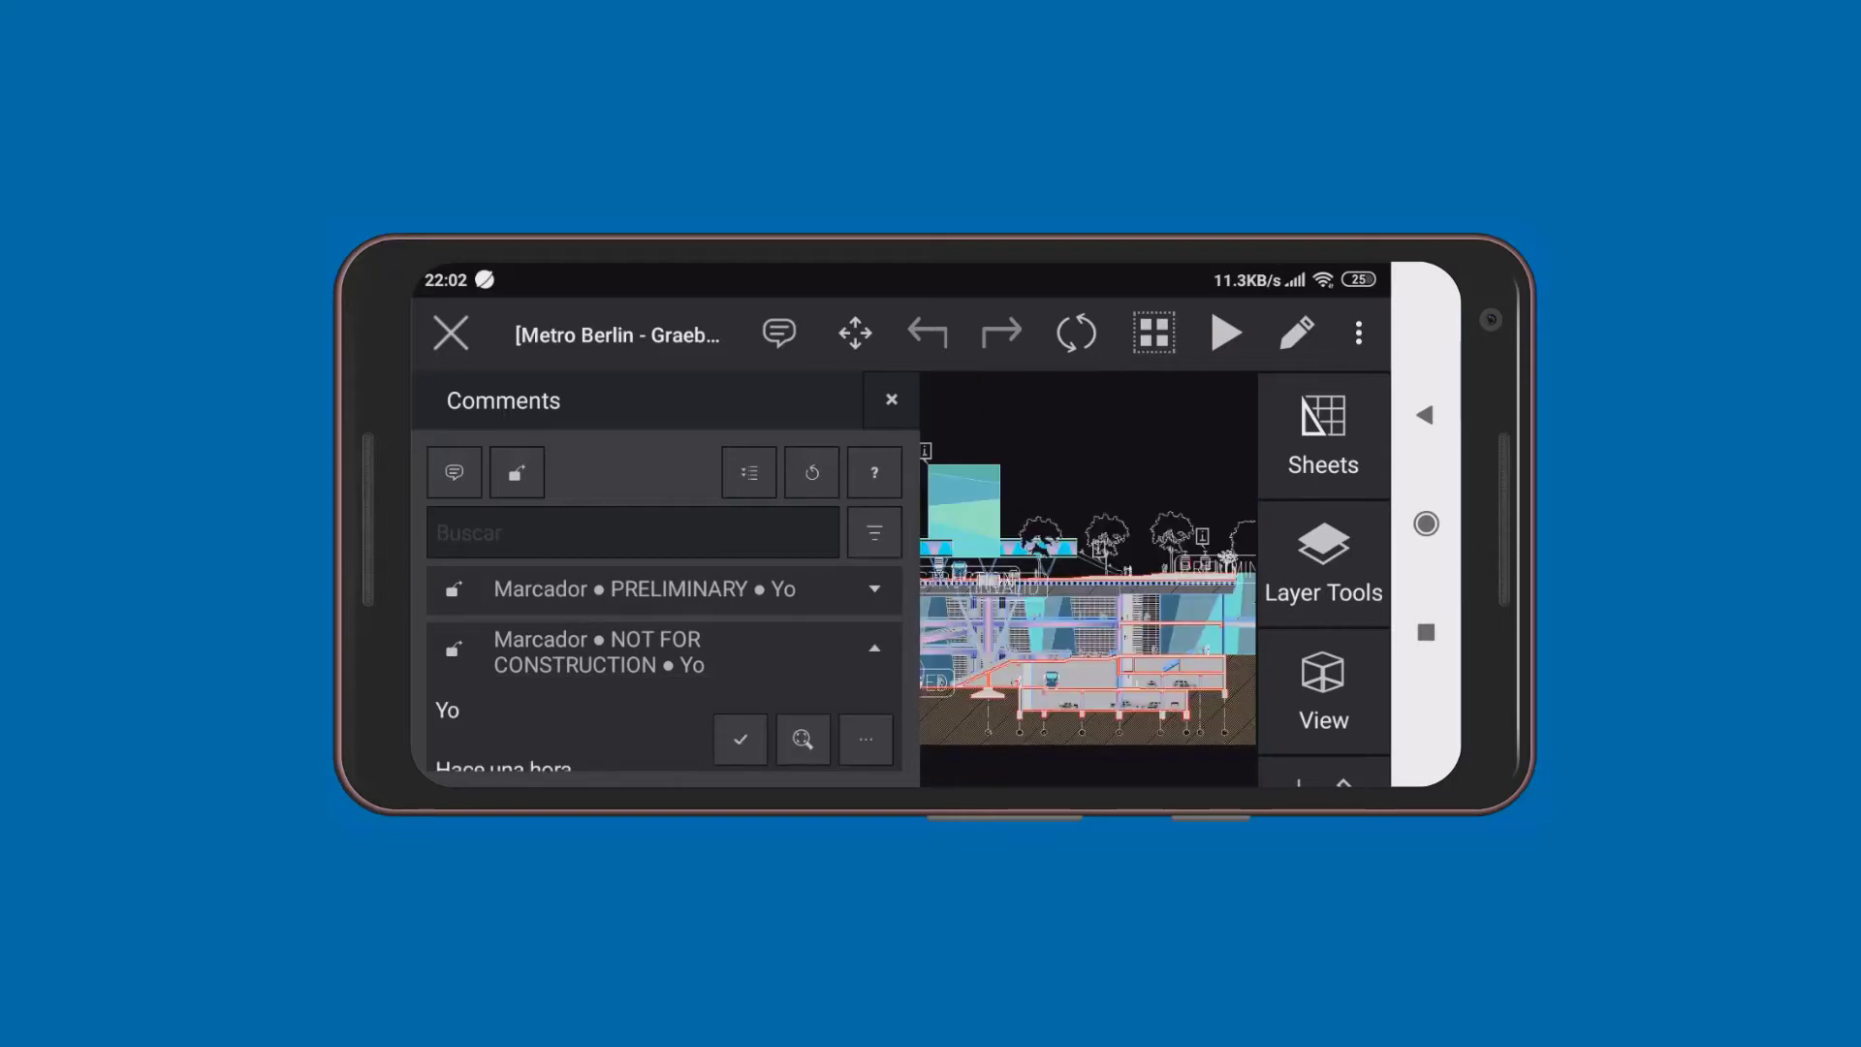
{"action": "scroll", "coordinate": [664, 668], "scroll_direction": "down", "scroll_amount": 5}
{"action": "scroll", "coordinate": [664, 669], "scroll_direction": "down", "scroll_amount": 5}
{"action": "scroll", "coordinate": [664, 669], "scroll_direction": "down", "scroll_amount": 5}
{"action": "scroll", "coordinate": [665, 669], "scroll_direction": "up", "scroll_amount": 3}
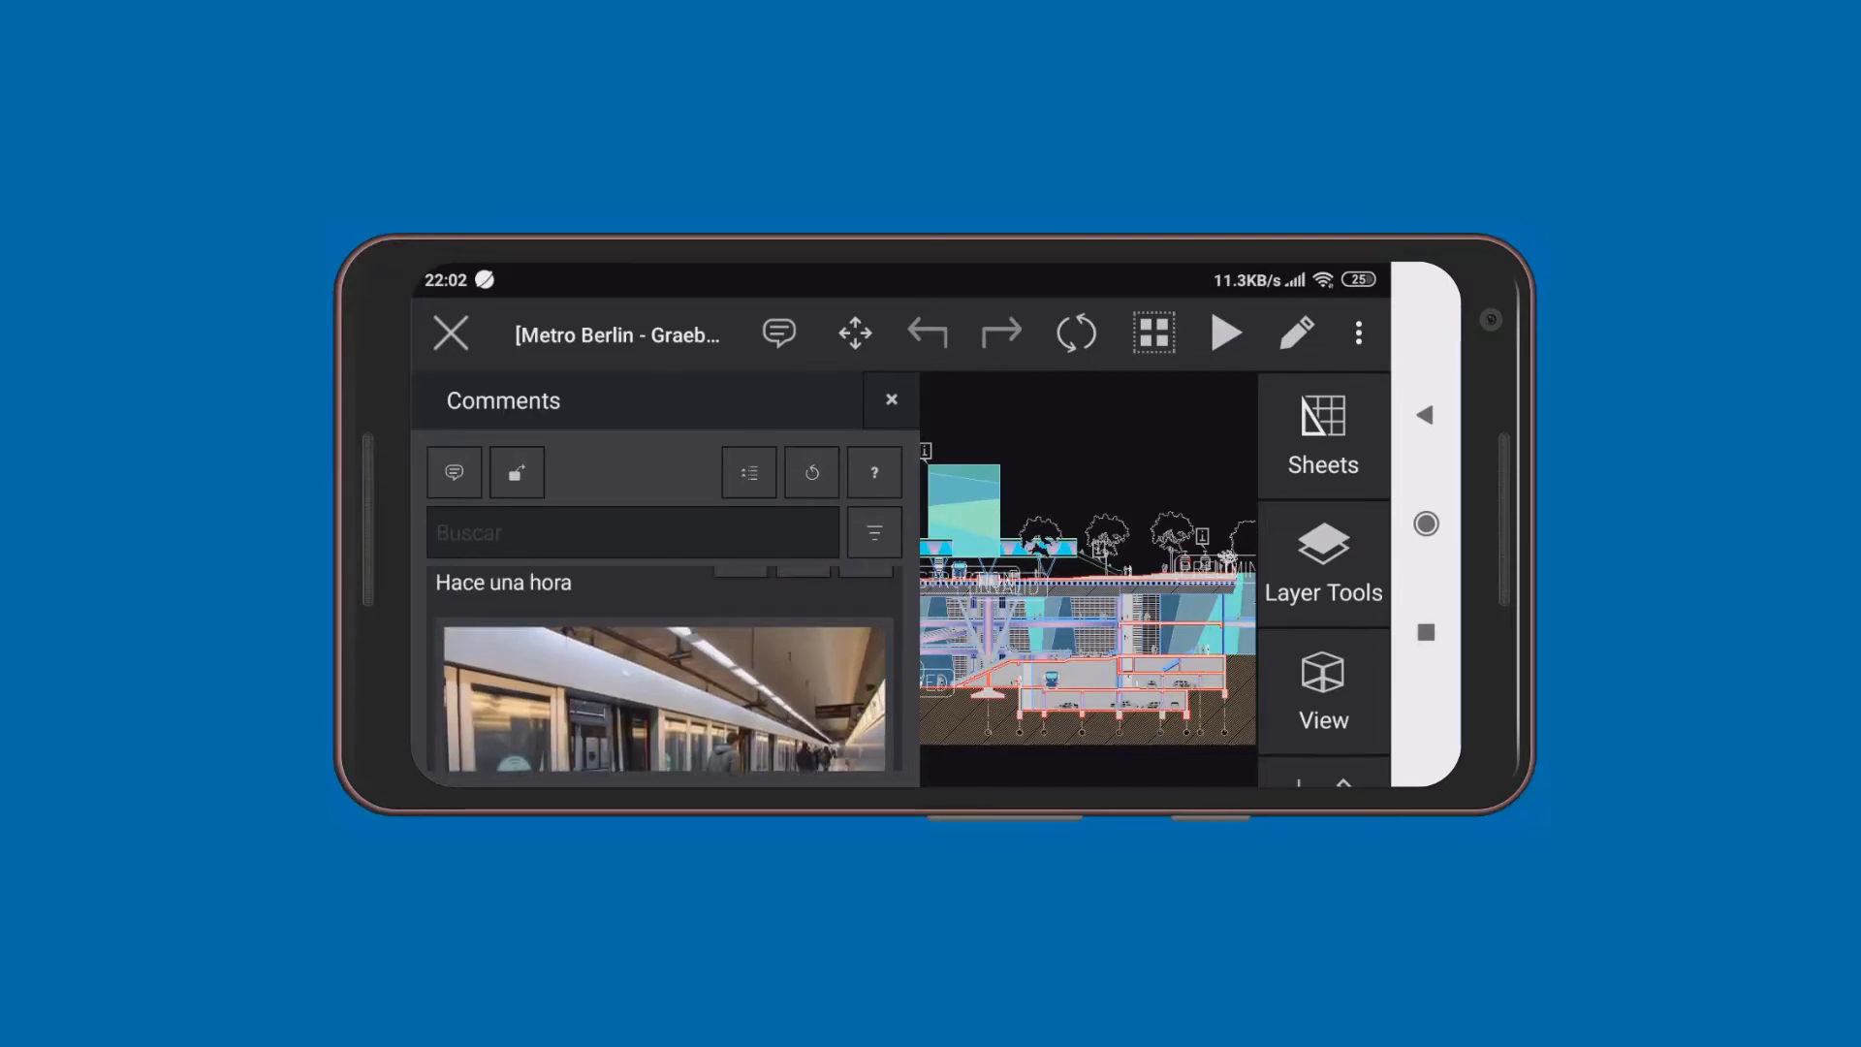
{"action": "scroll", "coordinate": [665, 669], "scroll_direction": "up", "scroll_amount": 1}
{"action": "left_click", "coordinate": [805, 644]}
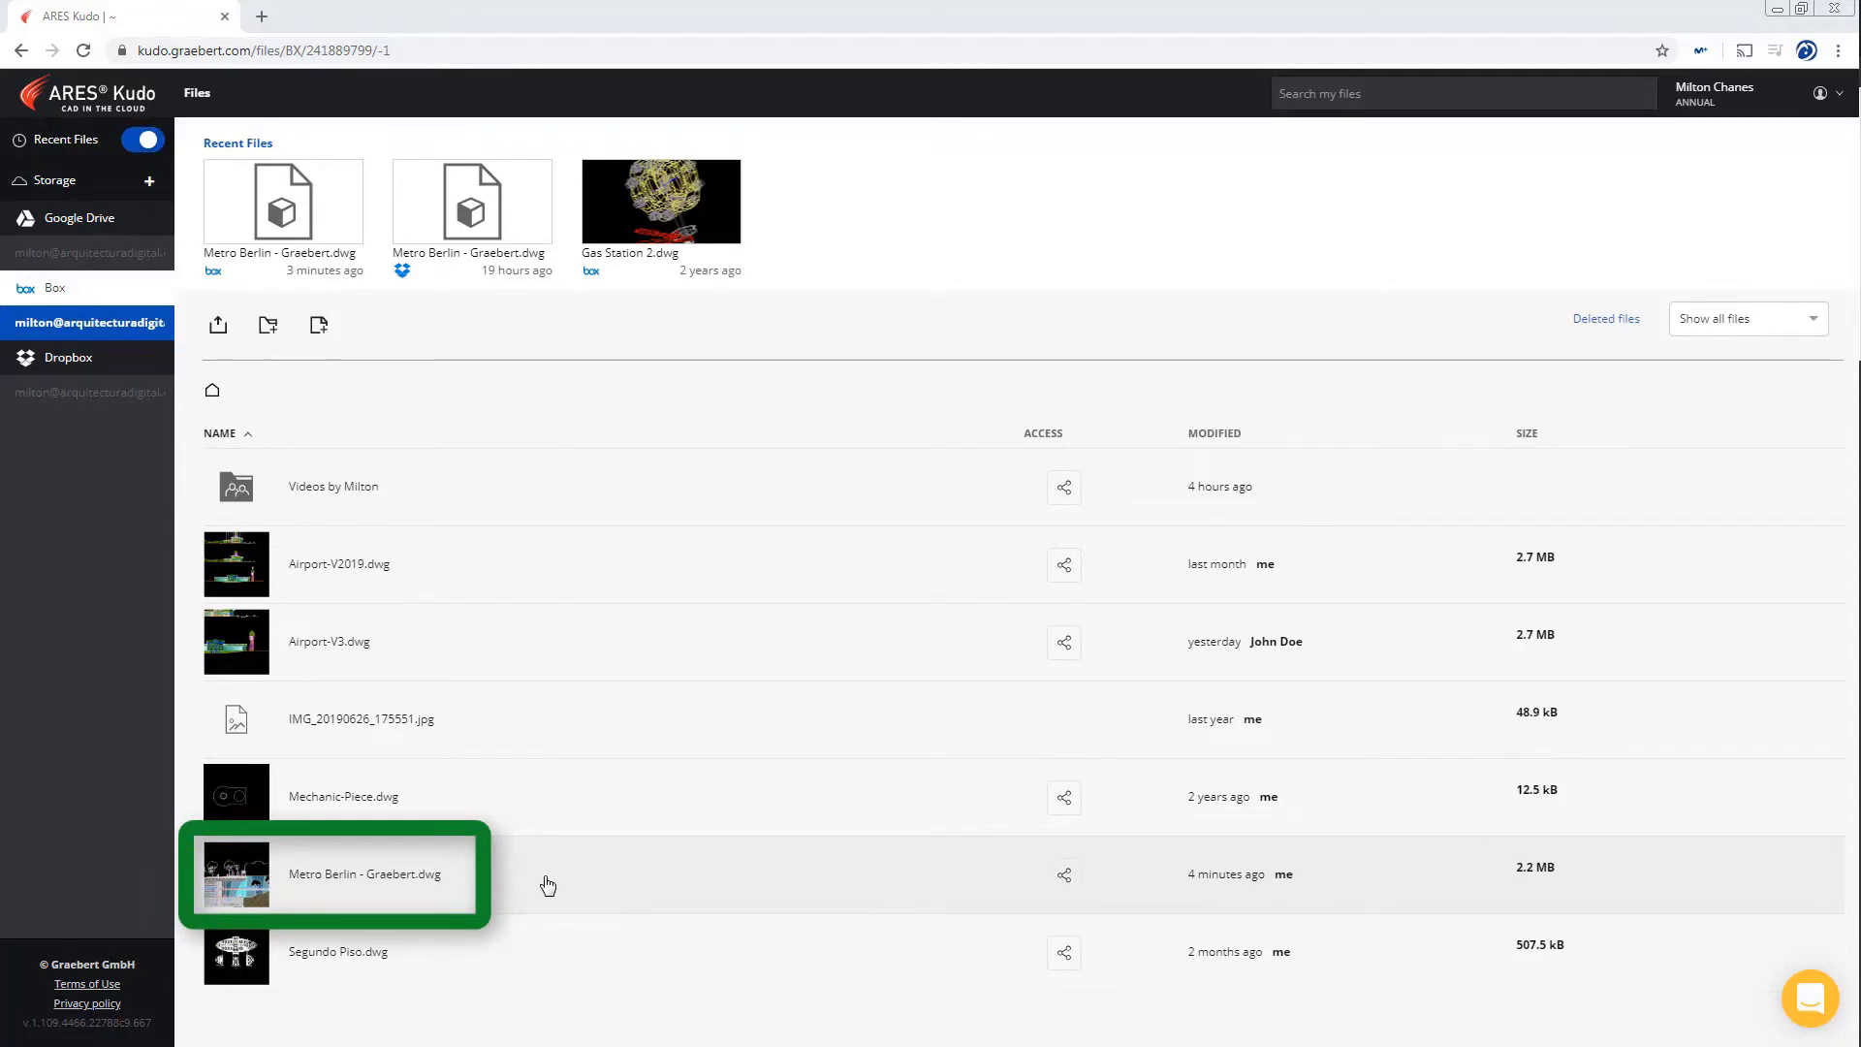
Open Metro Berlin - Graebert.dwg and resolve the 'What material will be used?' comment thread
{"action": "left_click", "coordinate": [548, 884]}
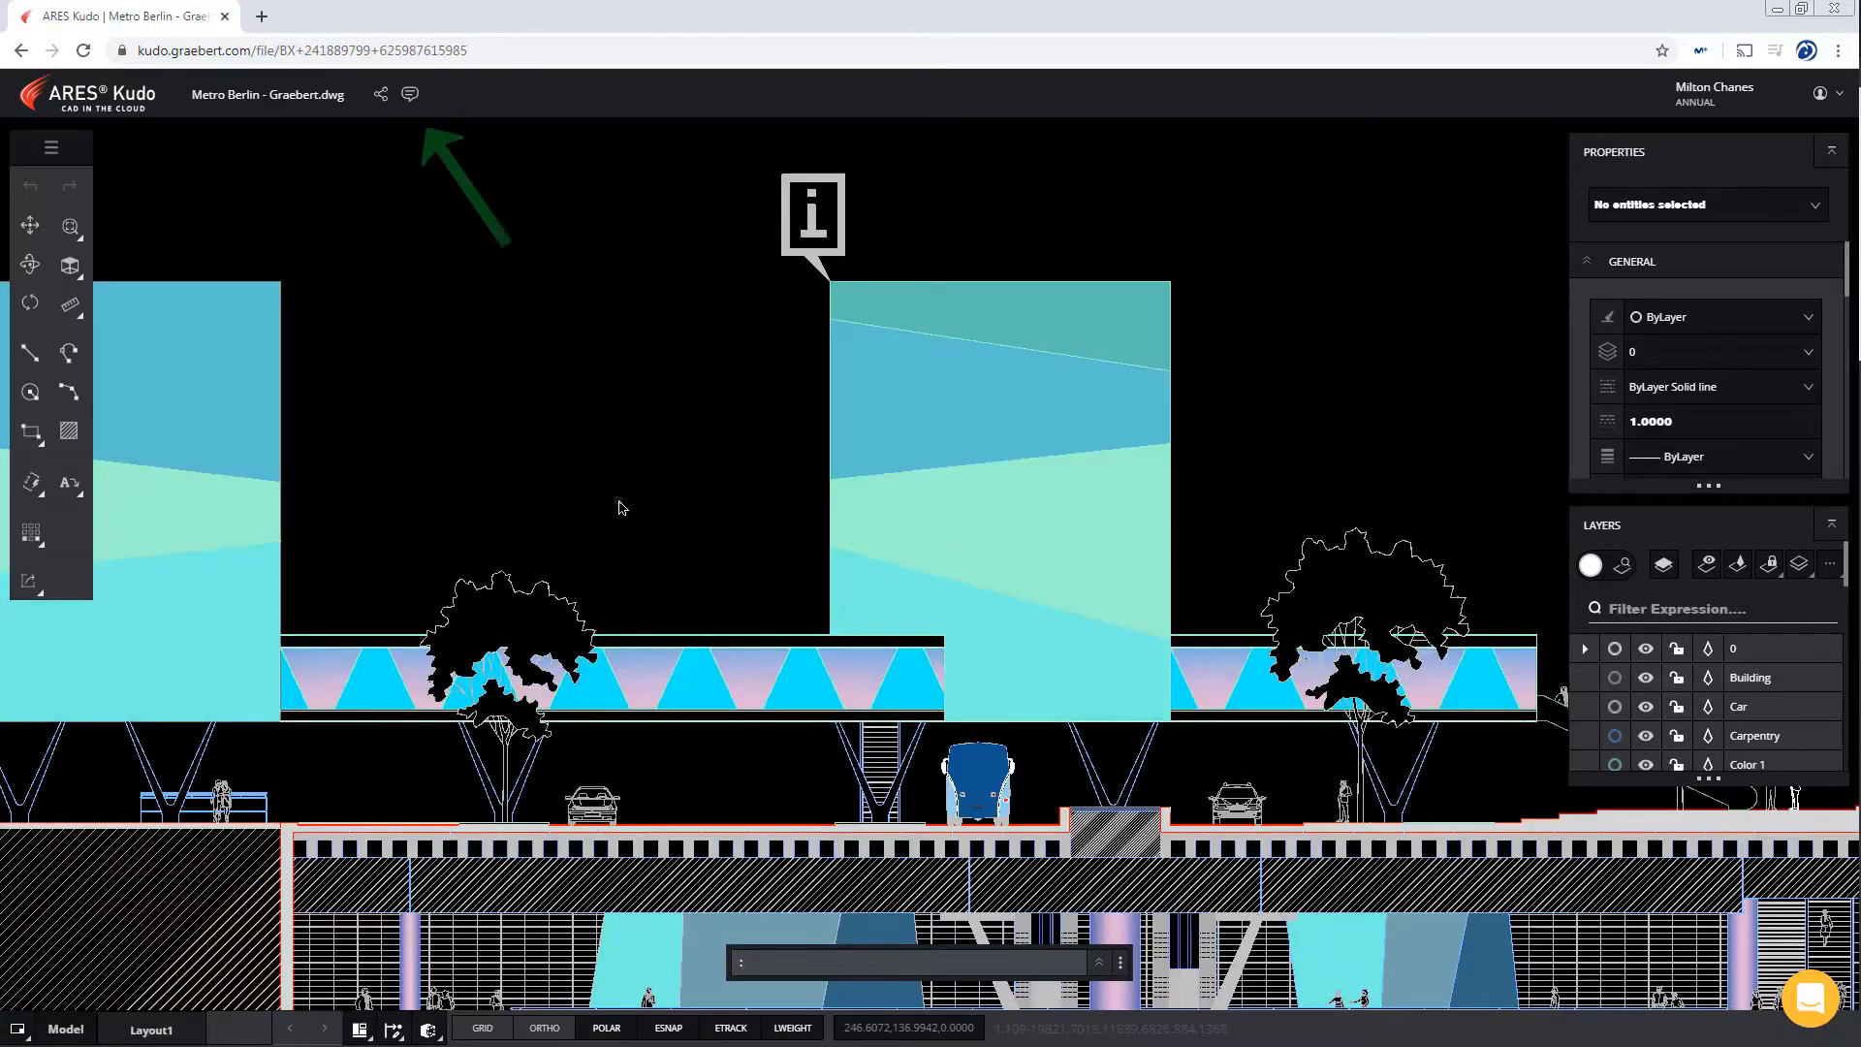
{"action": "left_click", "coordinate": [410, 94]}
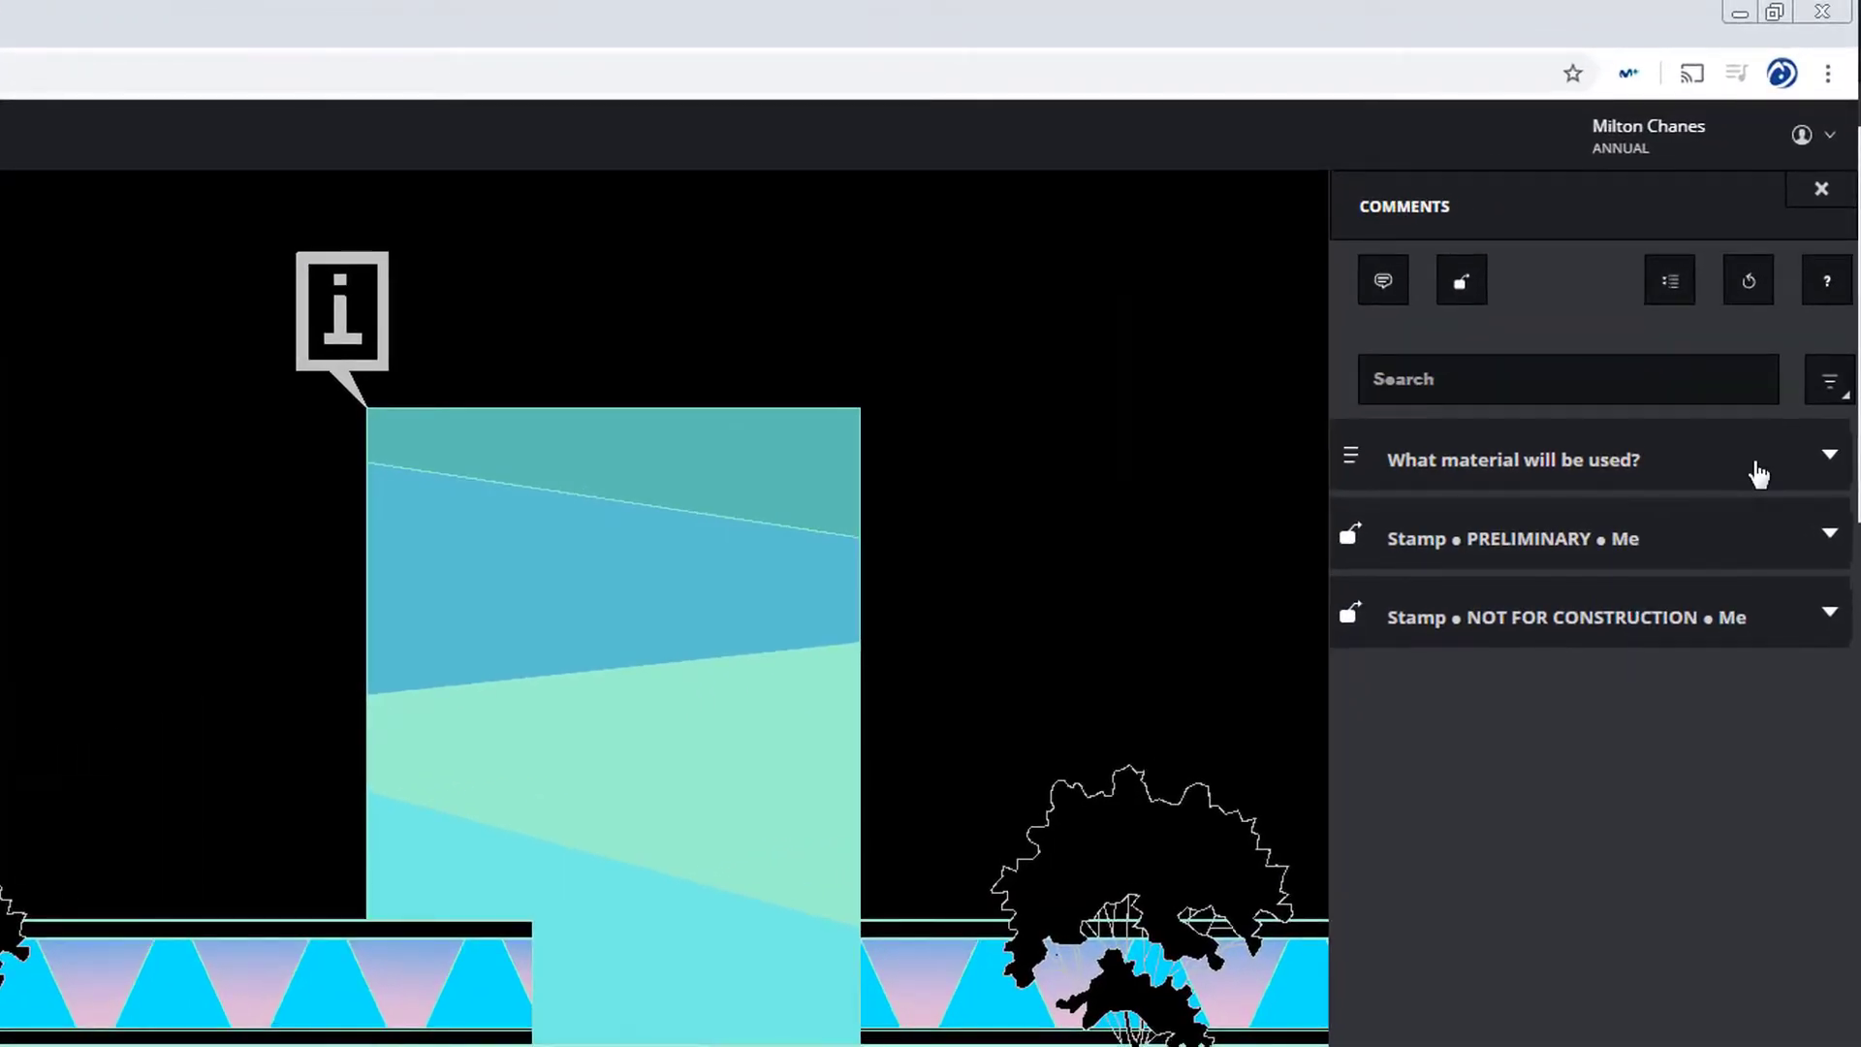
{"action": "left_click", "coordinate": [1776, 368]}
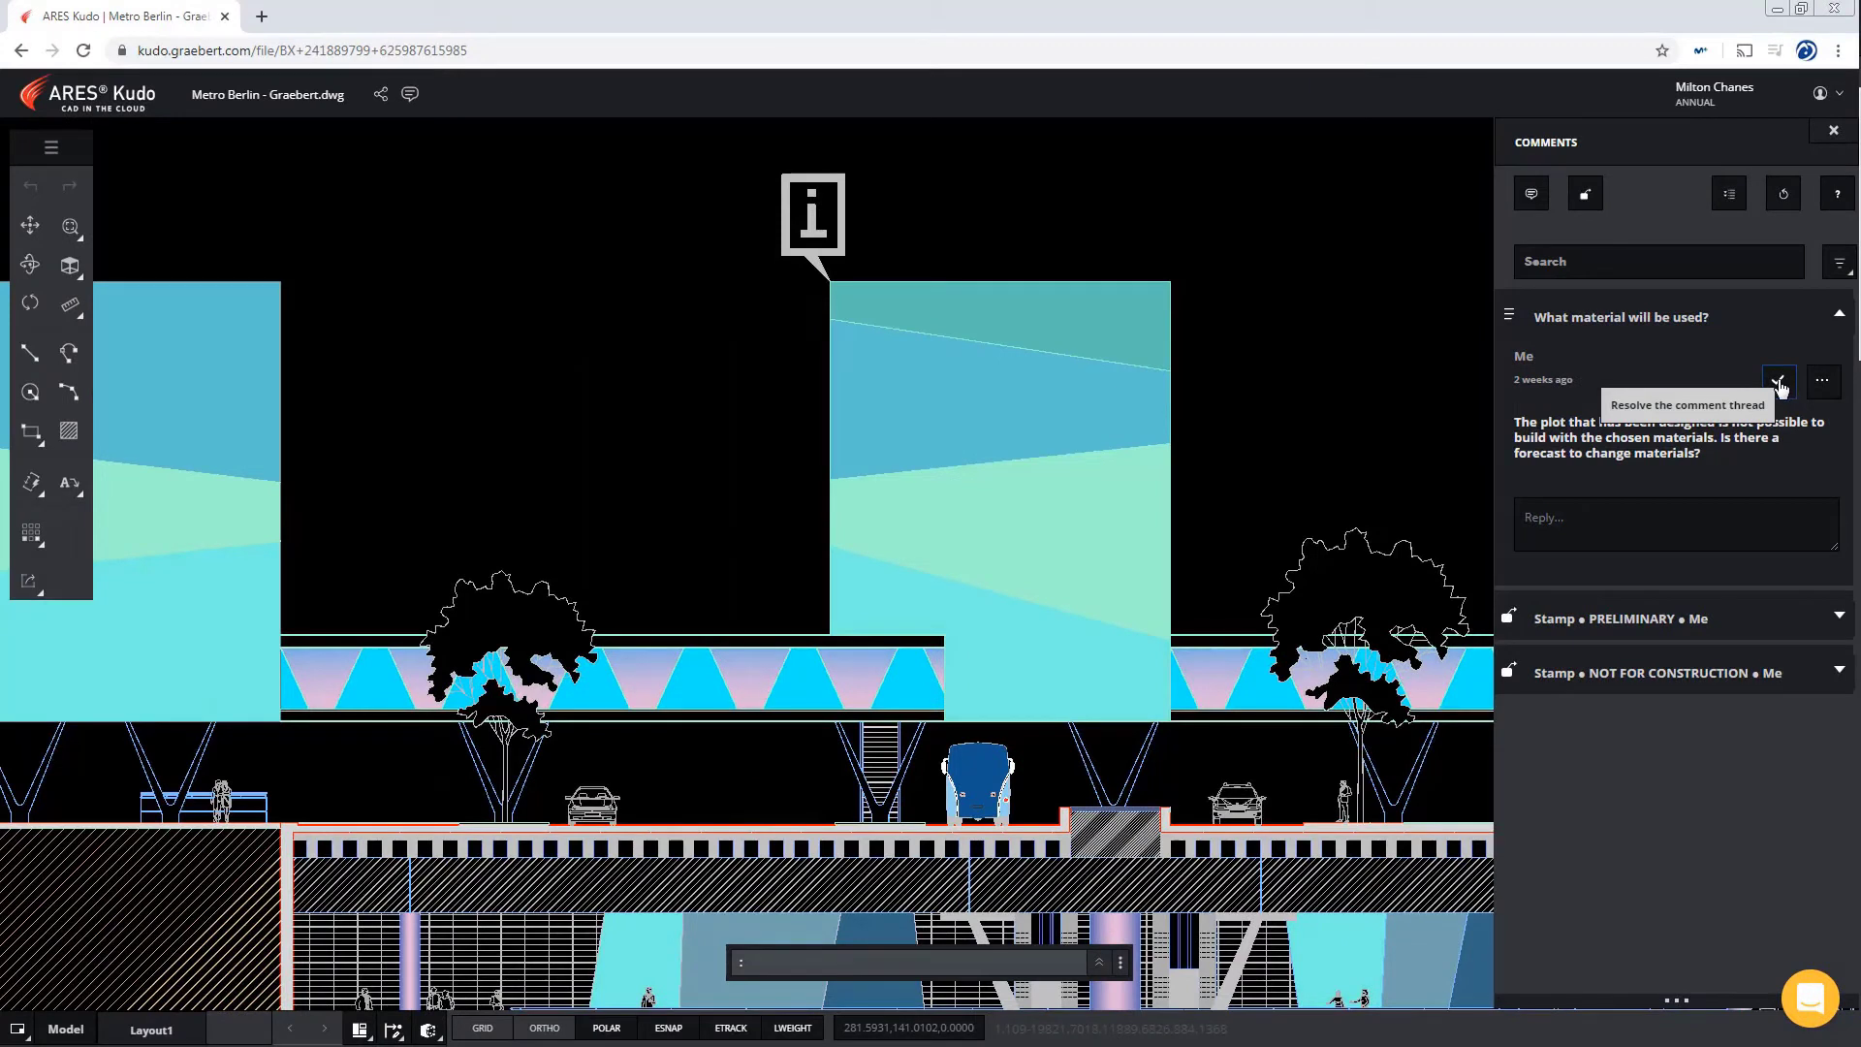
{"action": "left_click", "coordinate": [1784, 391]}
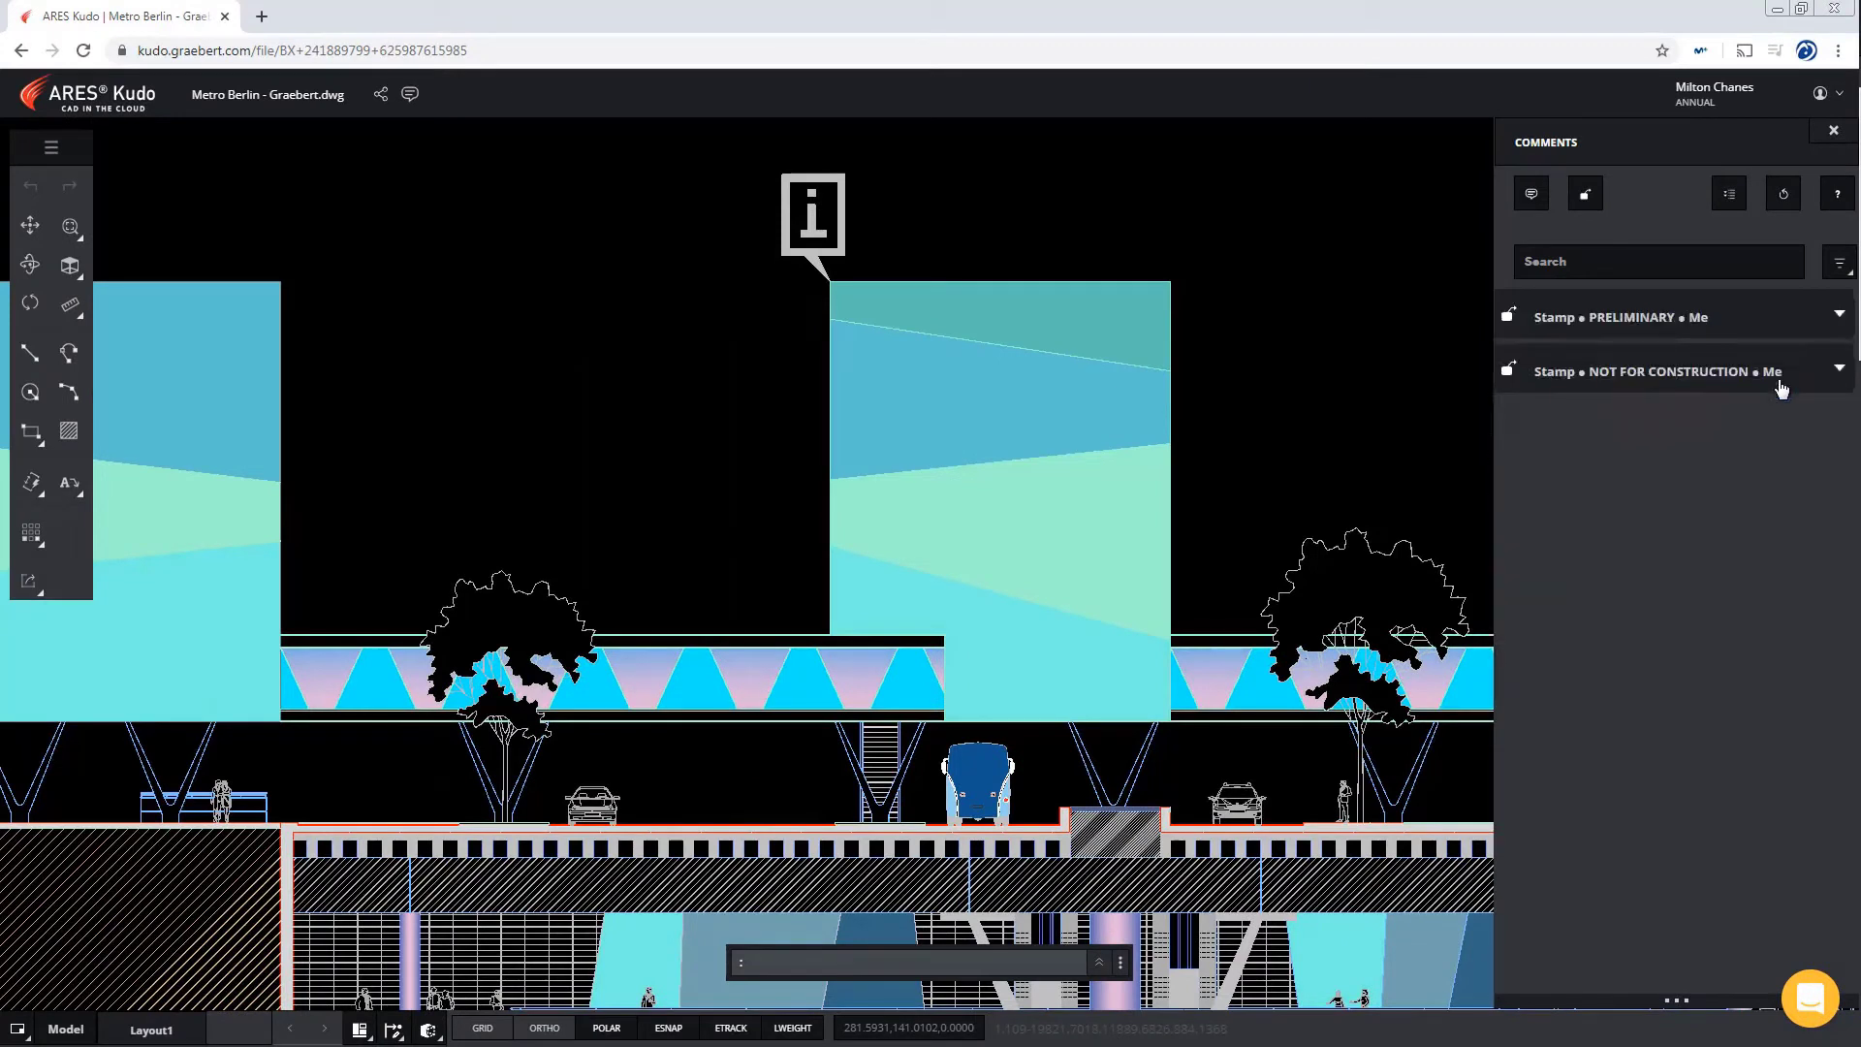
Add a picture recording markup with the Example Metro 1 and 2 photos
{"action": "left_click", "coordinate": [1588, 195]}
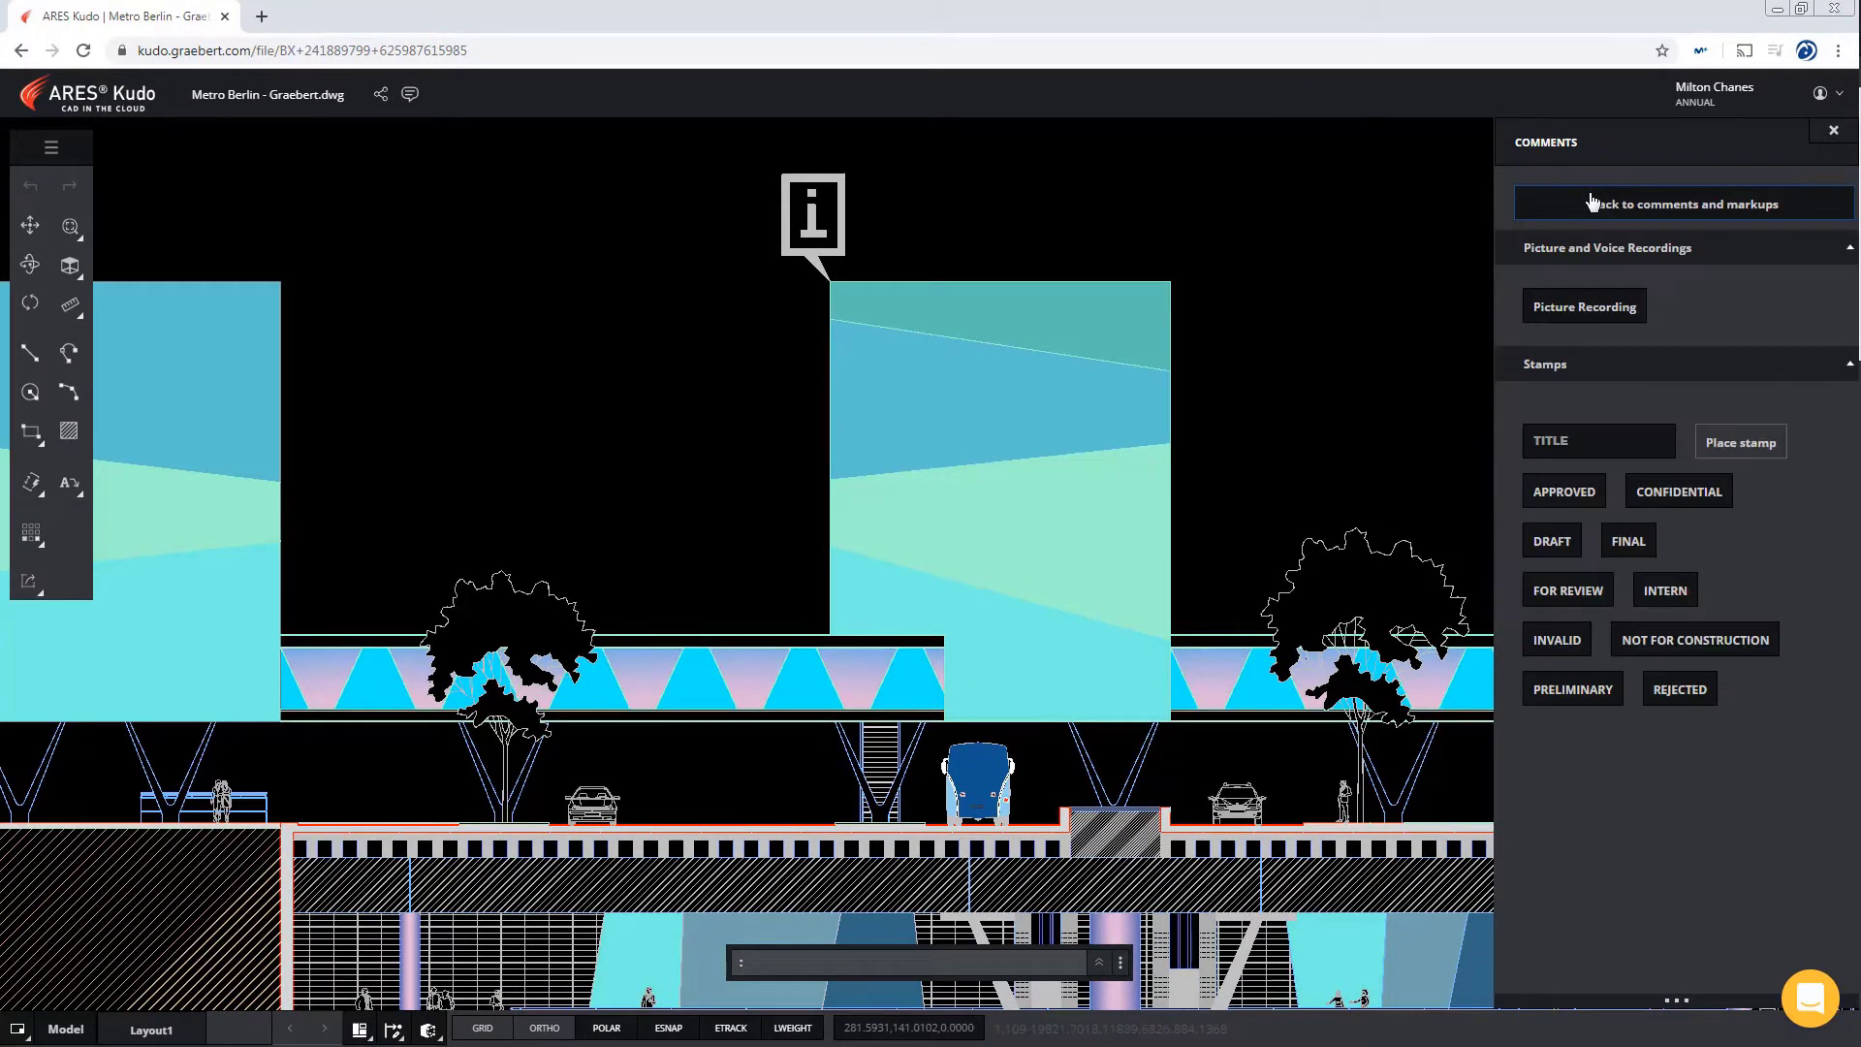
{"action": "left_click", "coordinate": [1612, 317]}
{"action": "left_click_drag", "start_coordinate": [334, 106], "coordinate": [543, 242]}
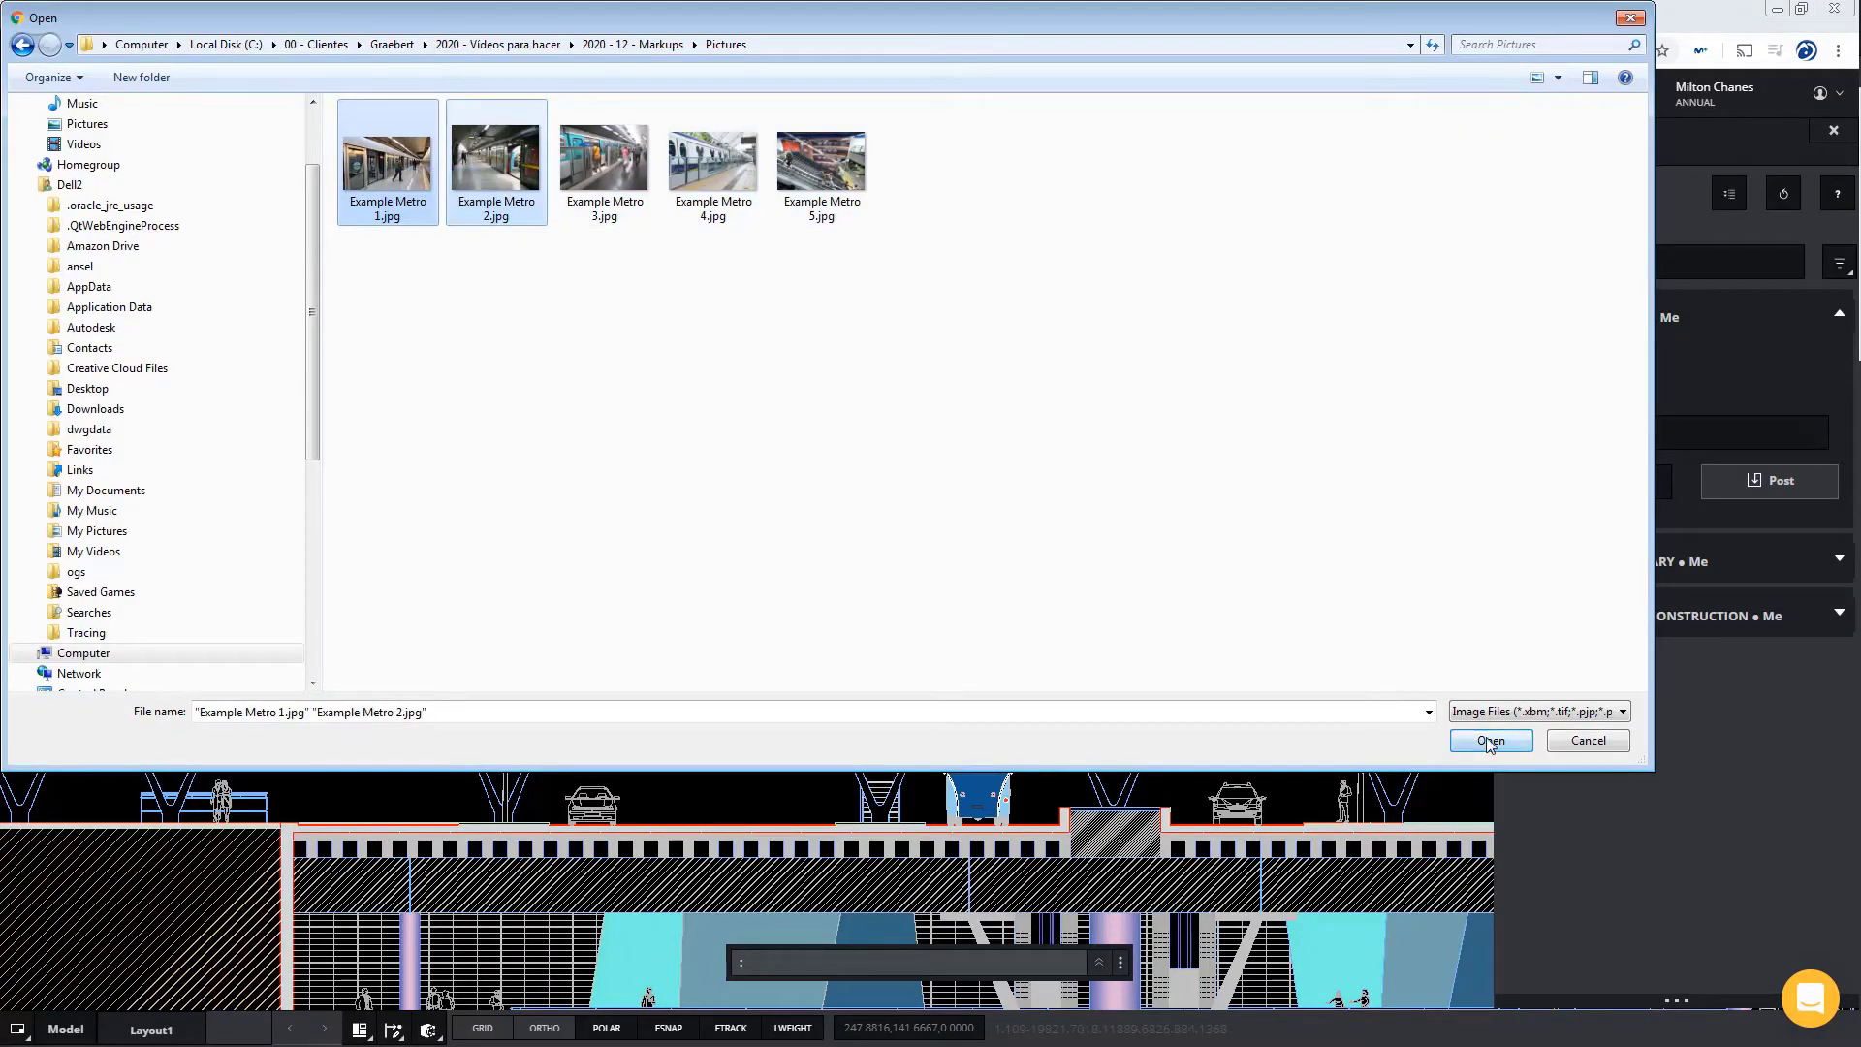
{"action": "left_click", "coordinate": [1491, 742]}
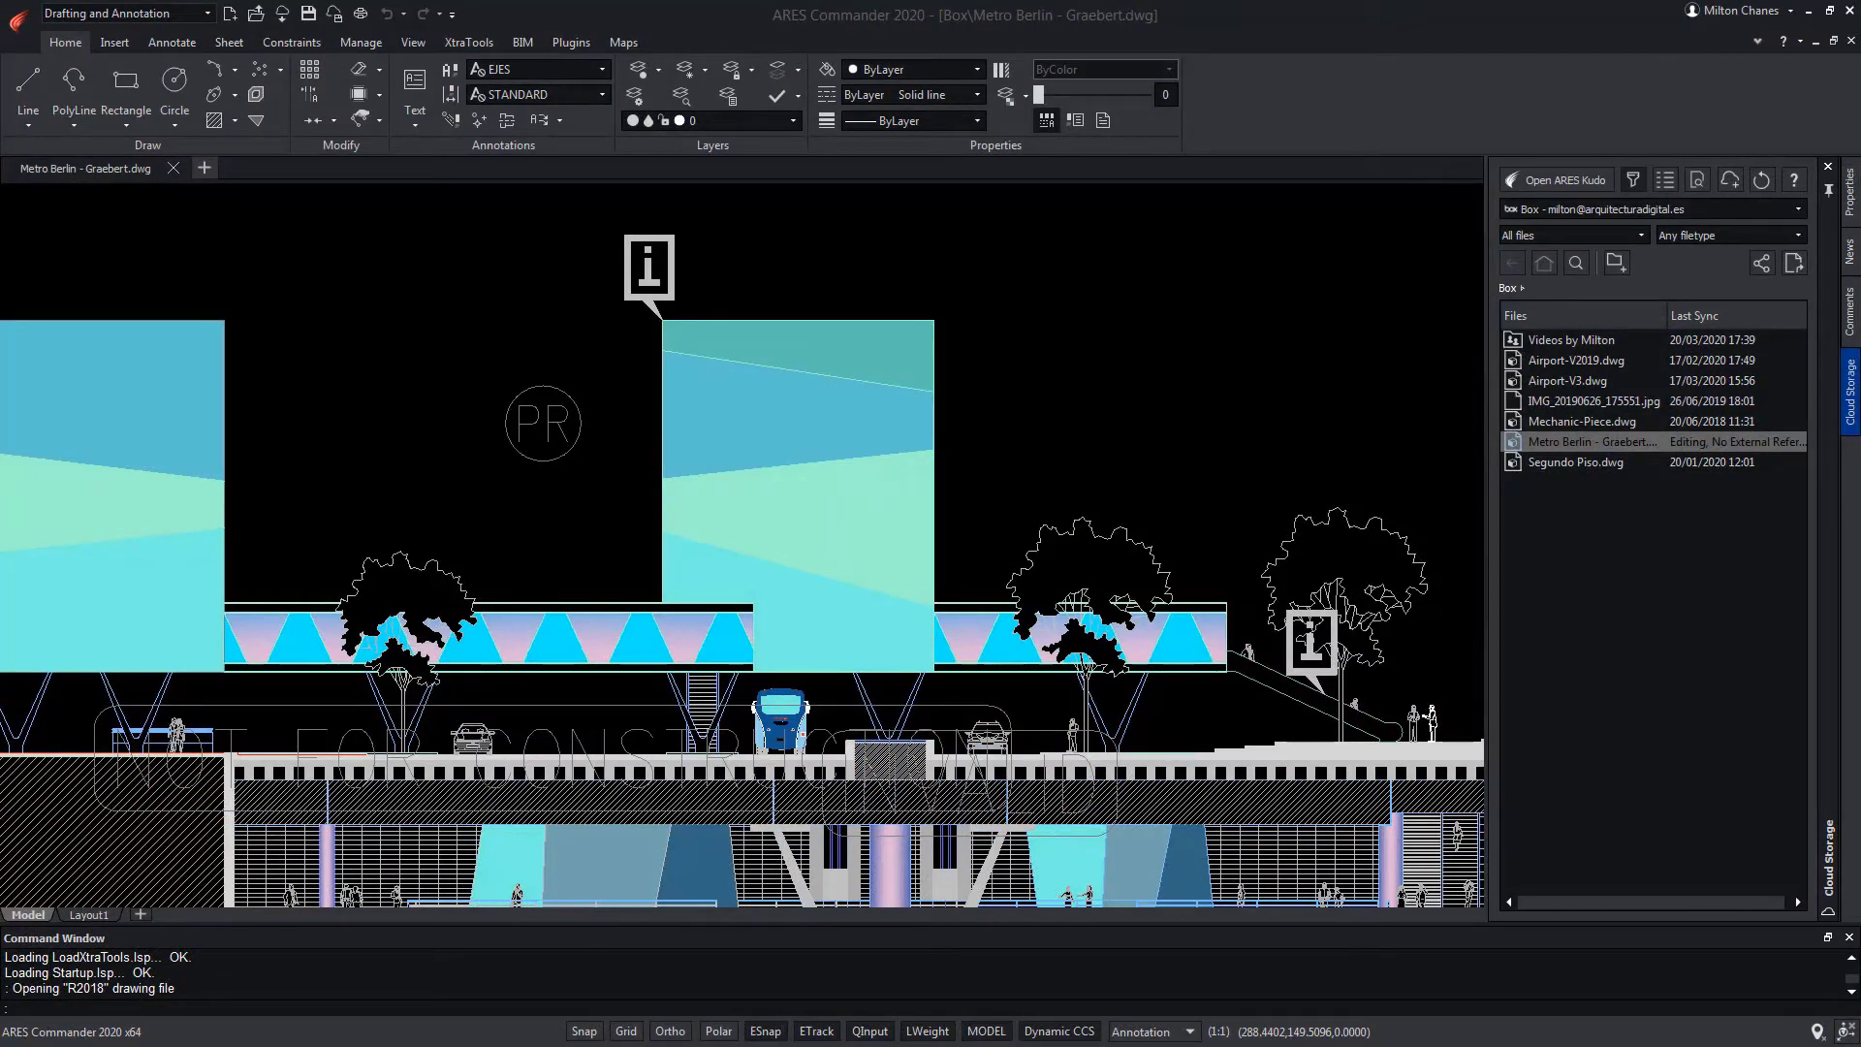
Create a 30-day share link for Metro Berlin - Graebert.dwg and copy it
{"action": "right_click", "coordinate": [1600, 440]}
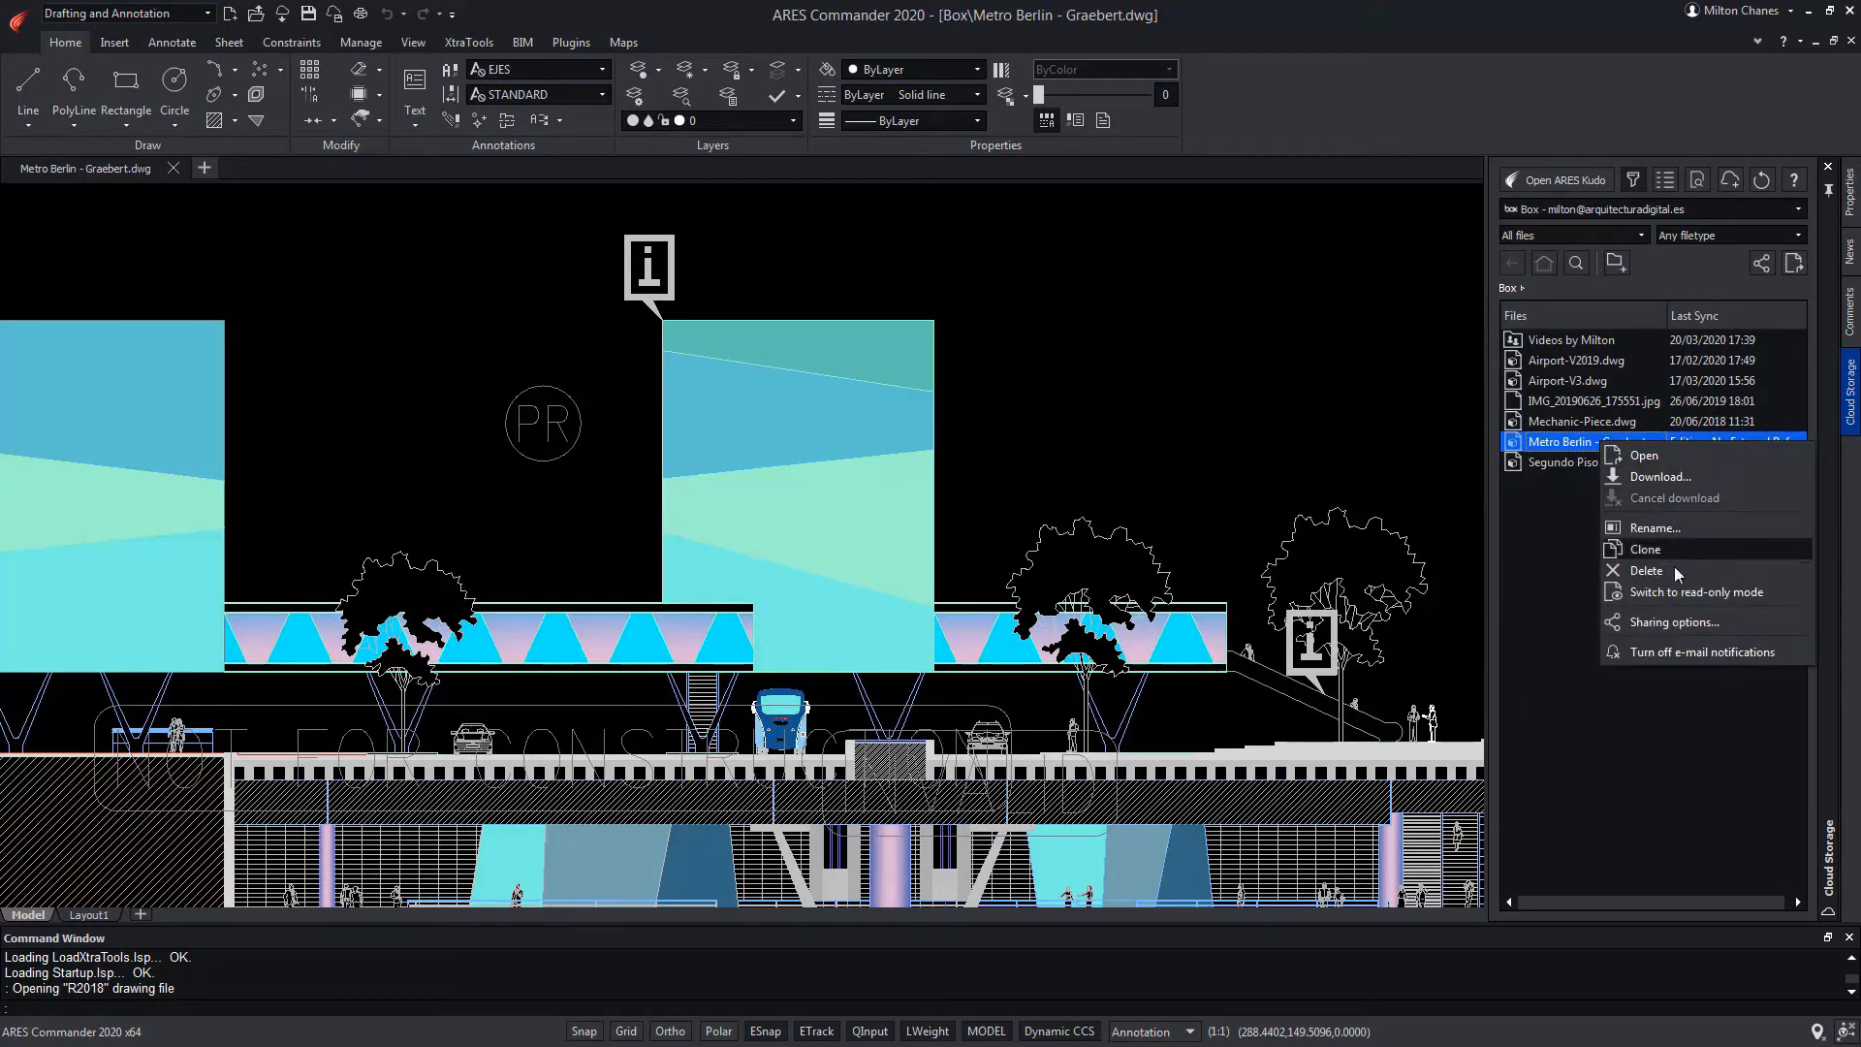
{"action": "left_click", "coordinate": [1666, 622]}
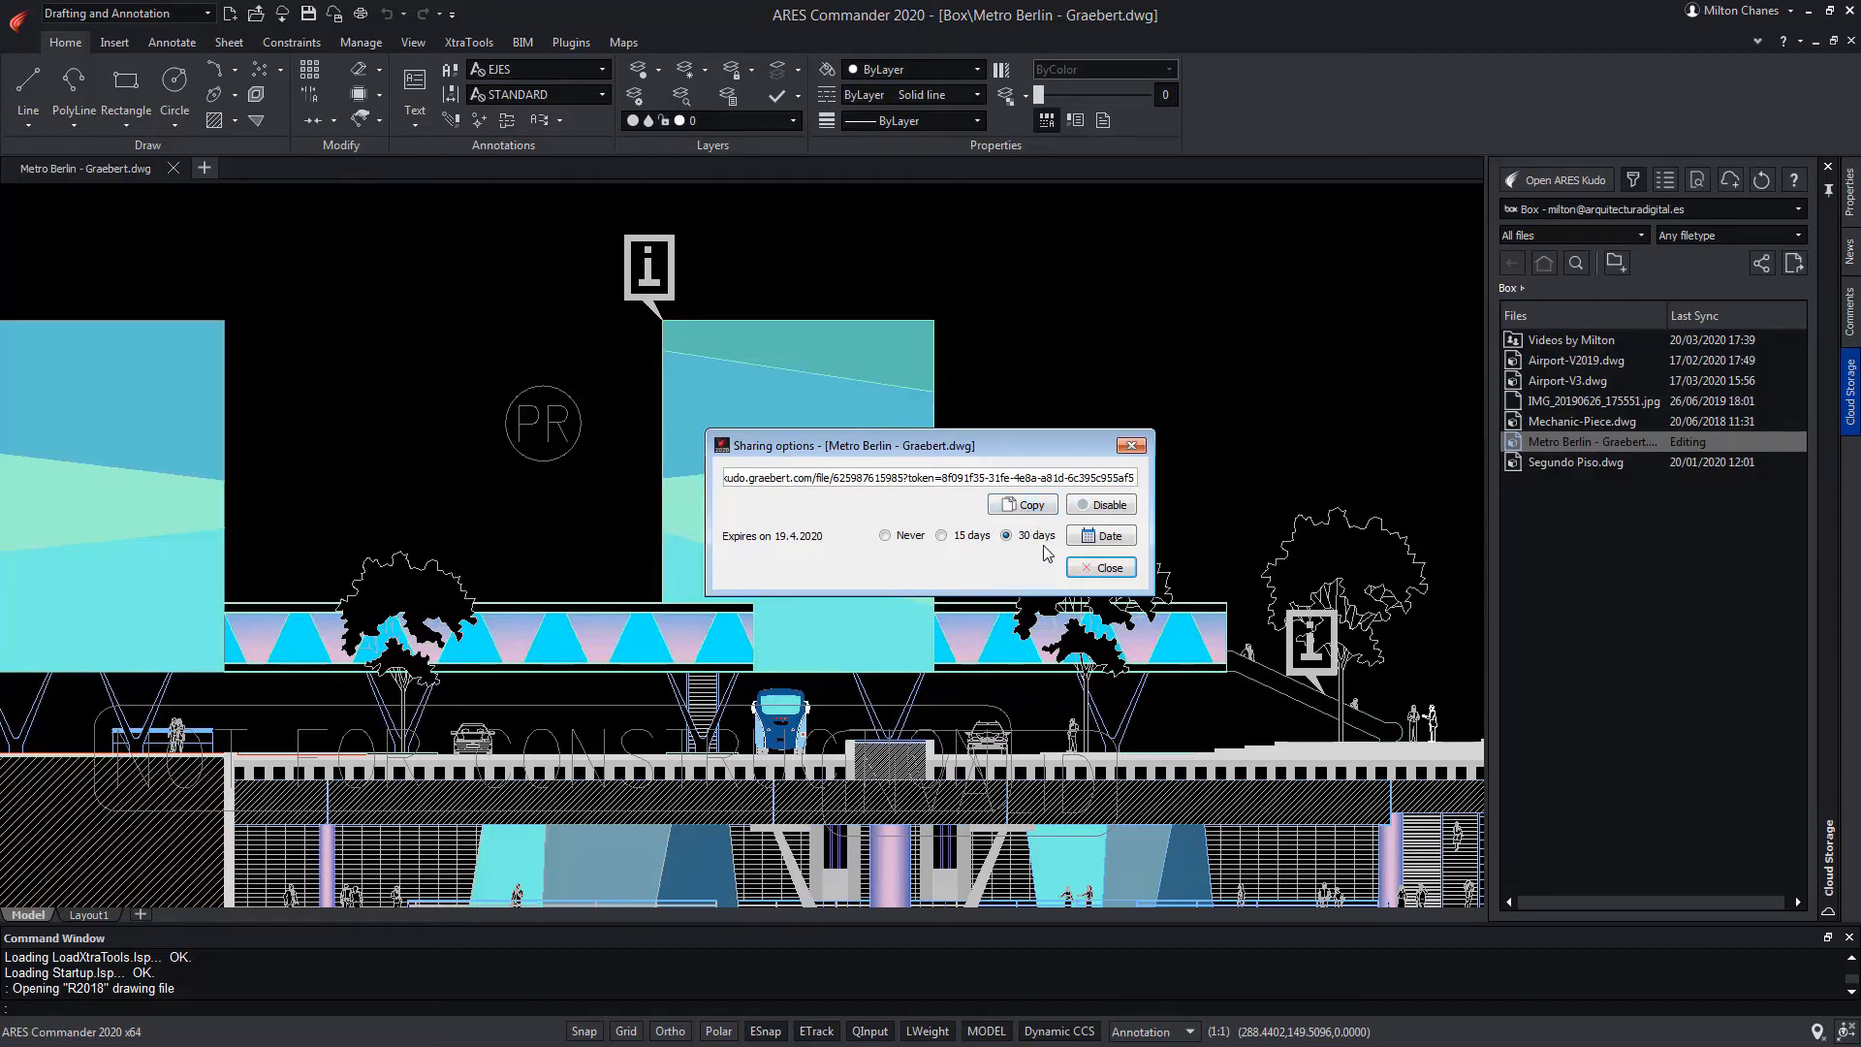
{"action": "right_click", "coordinate": [317, 53]}
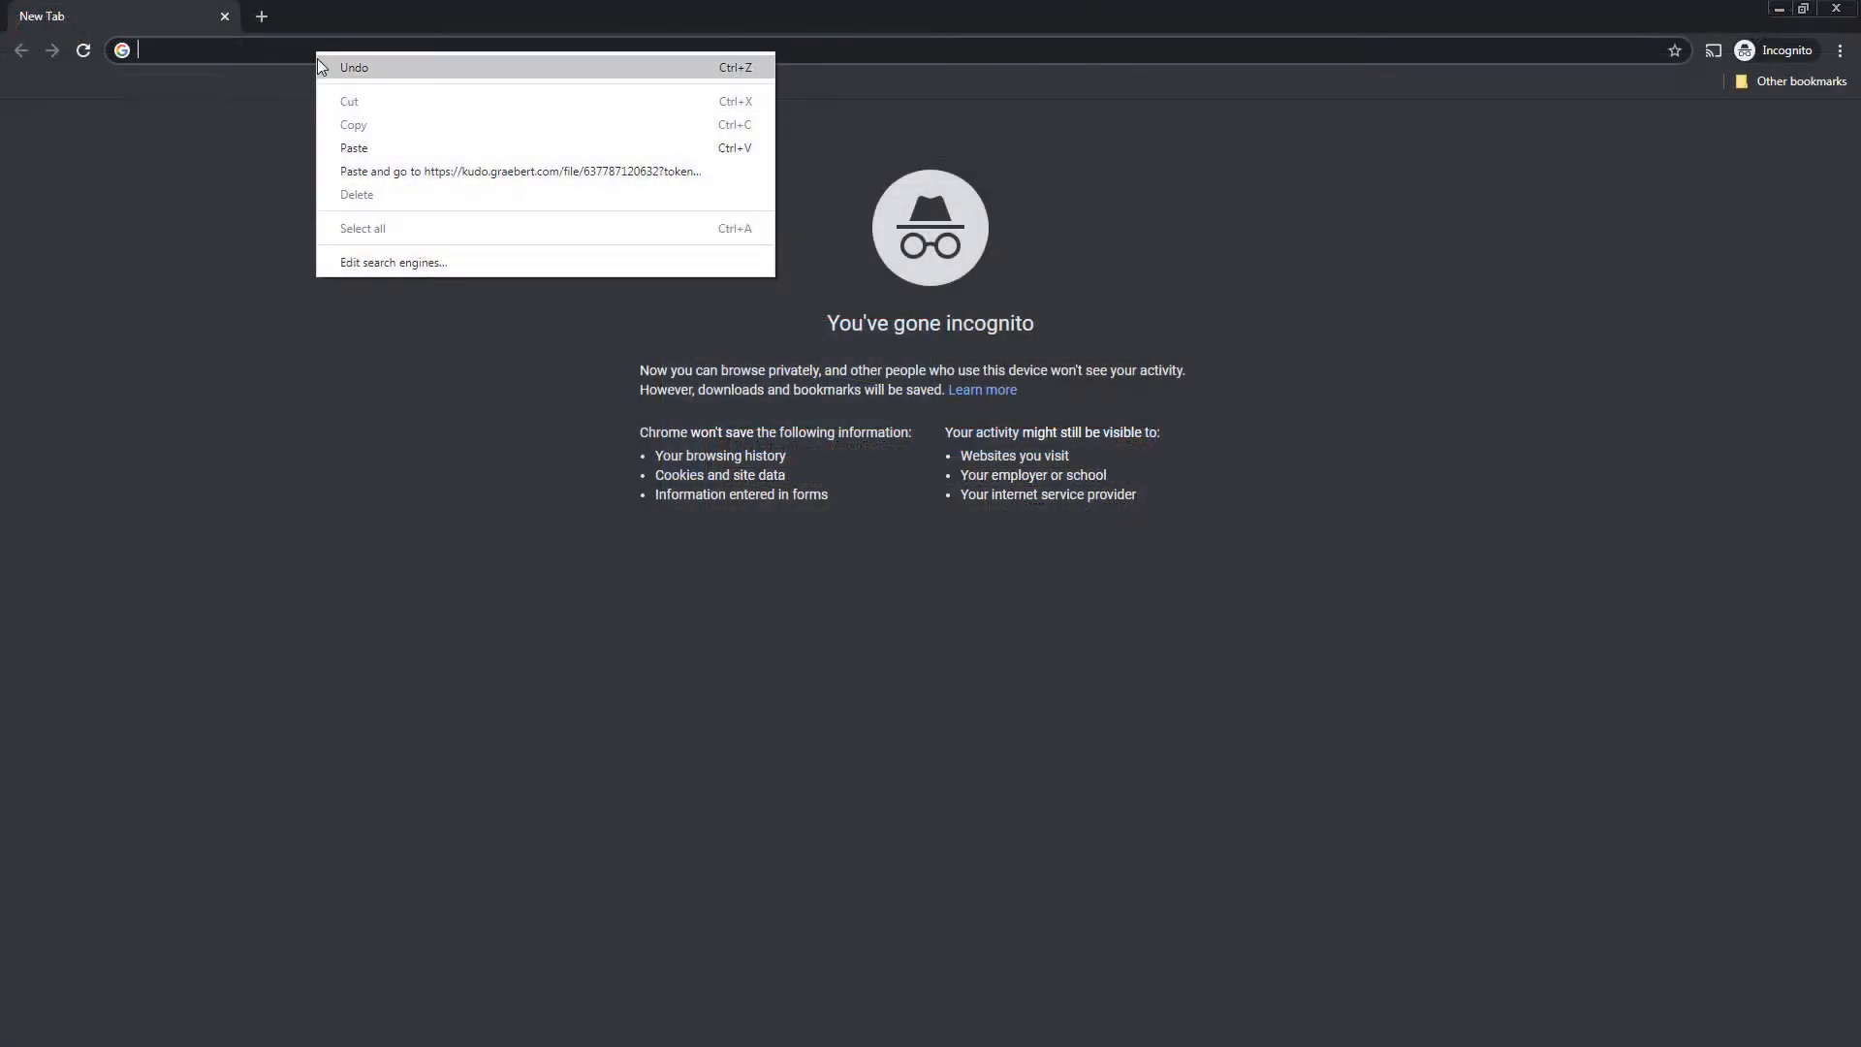
Open the share link in incognito, accept cookies, view the A3-A layout, then return to model space
{"action": "left_click", "coordinate": [402, 146]}
{"action": "key", "text": "Return"}
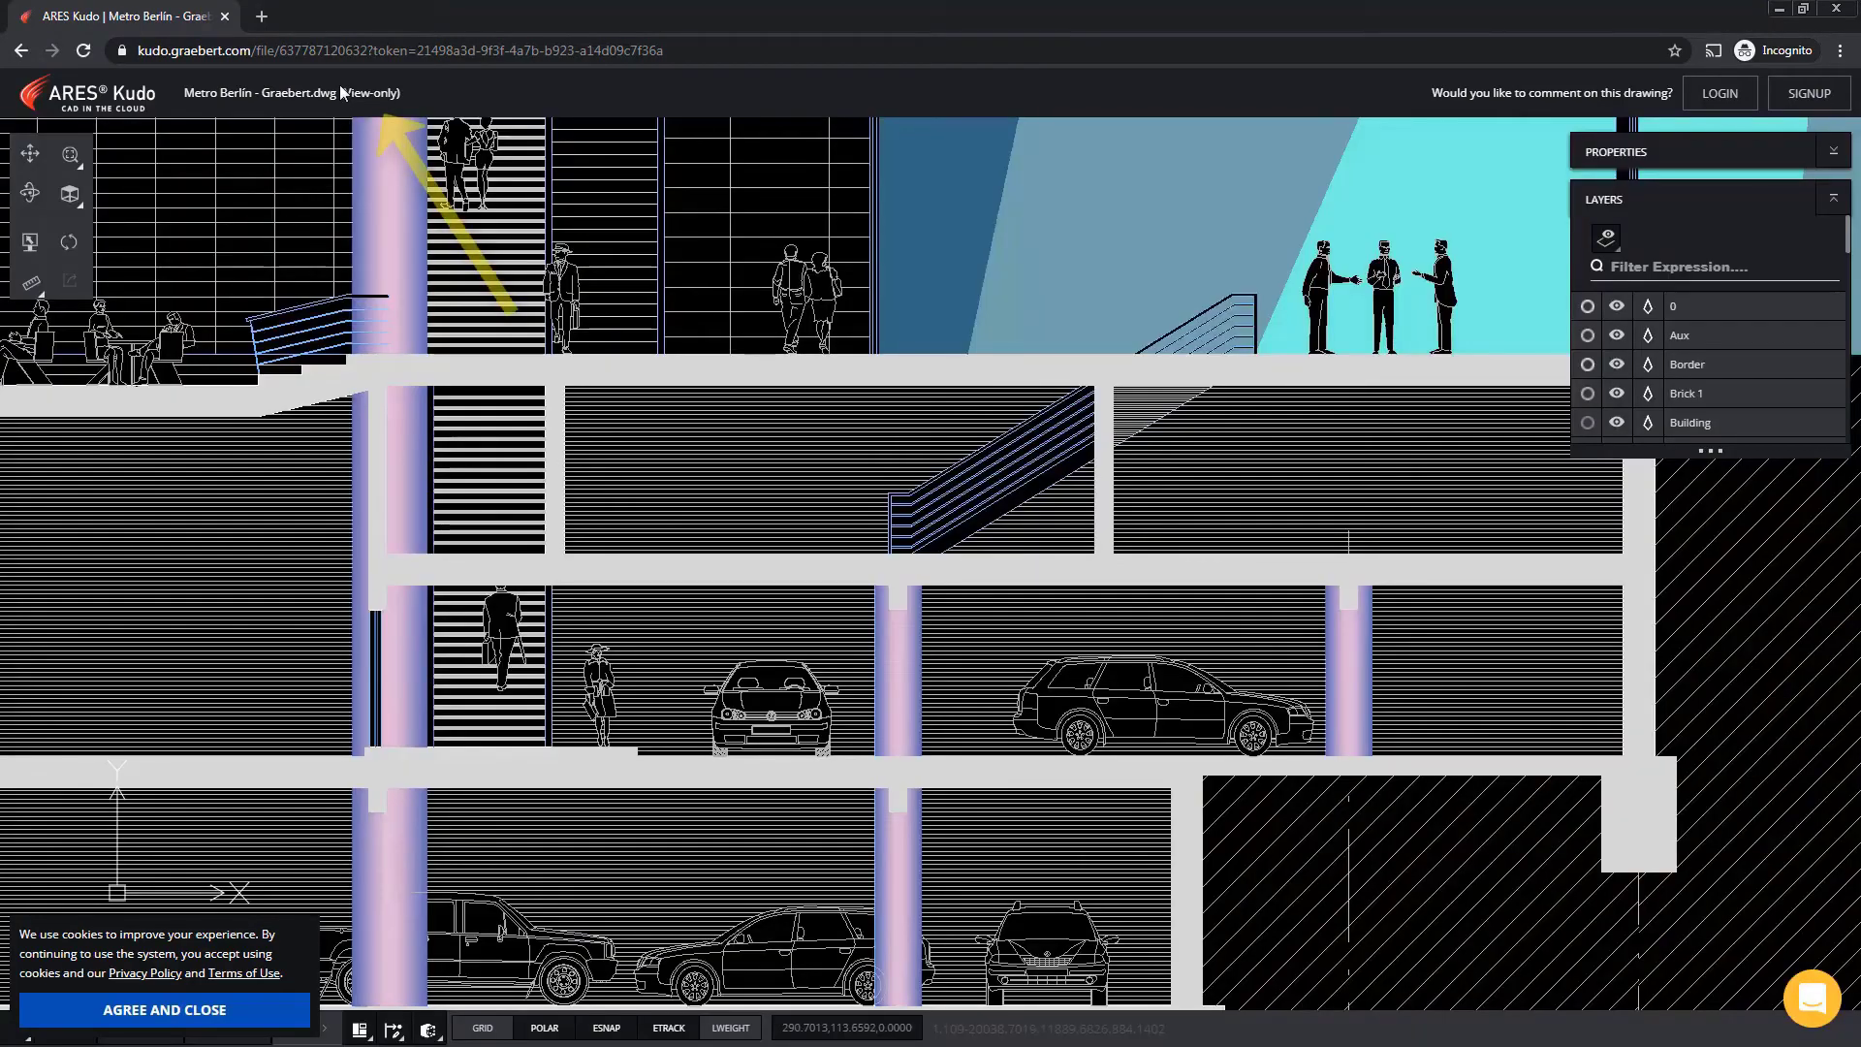
{"action": "left_click", "coordinate": [155, 1011]}
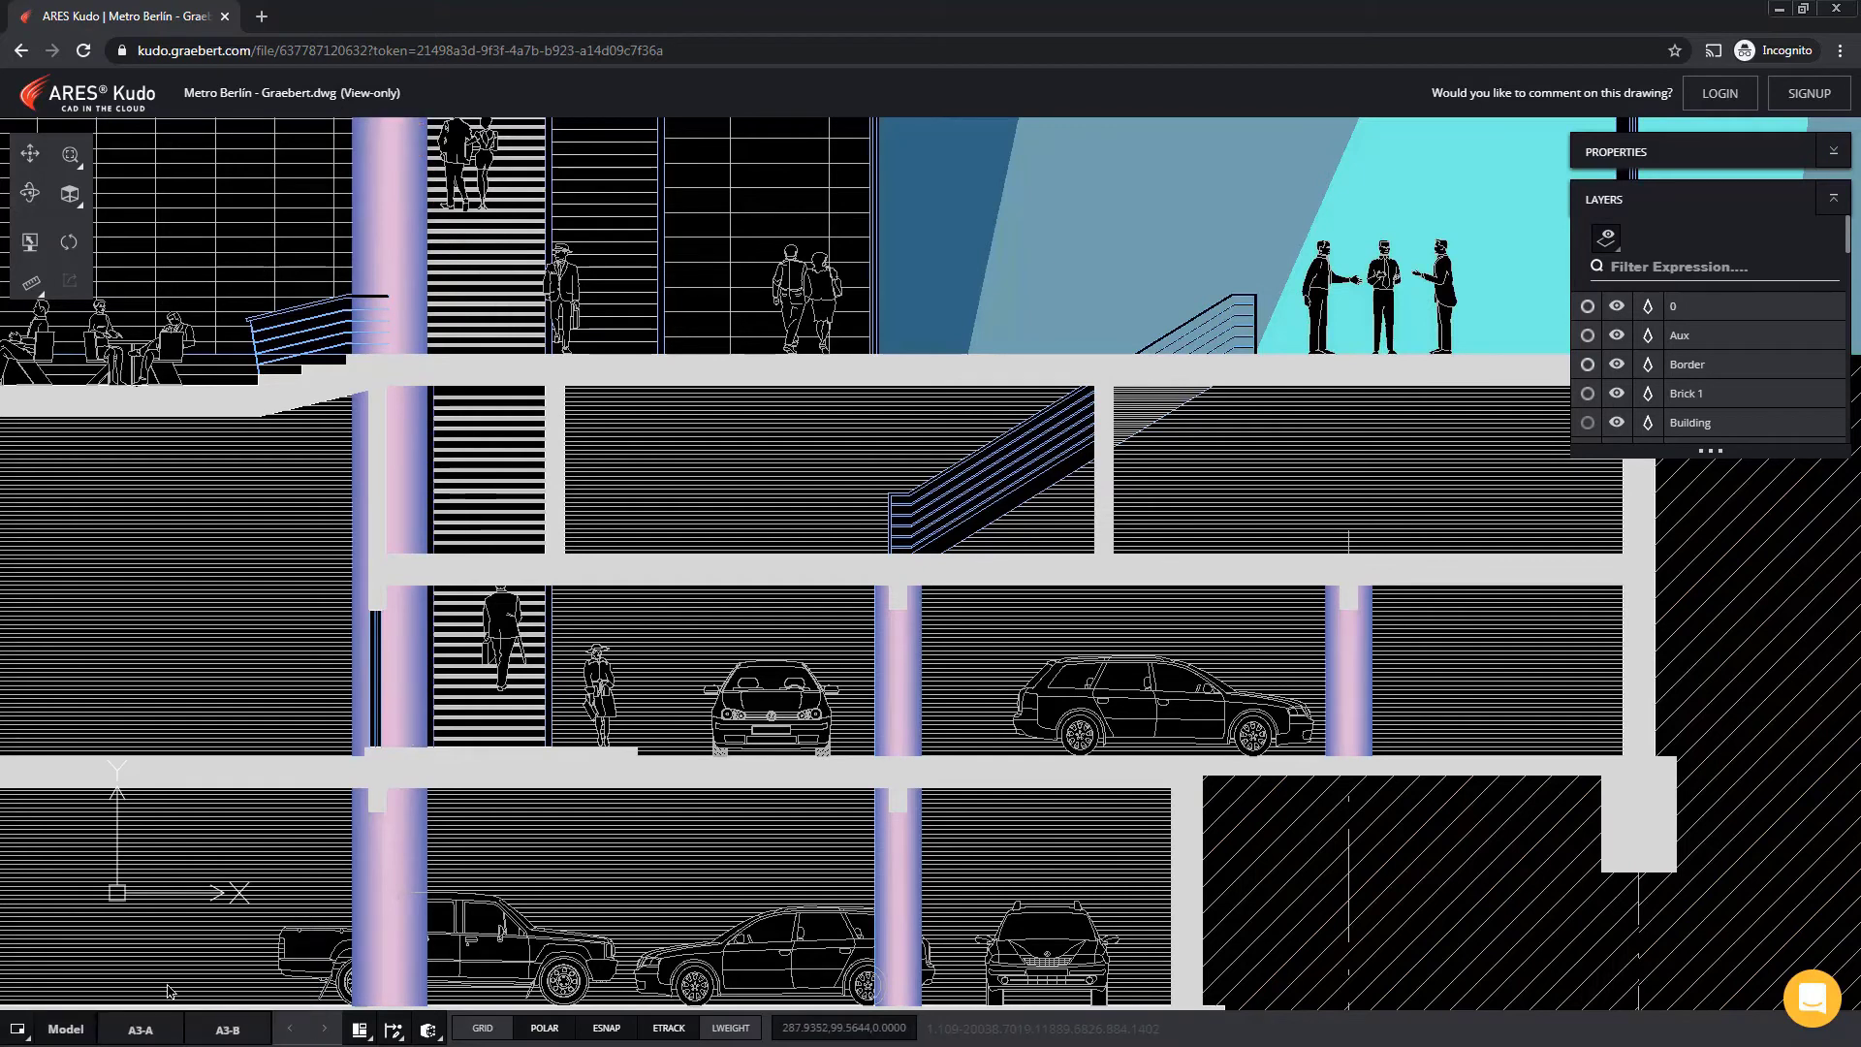
{"action": "left_click", "coordinate": [140, 1029]}
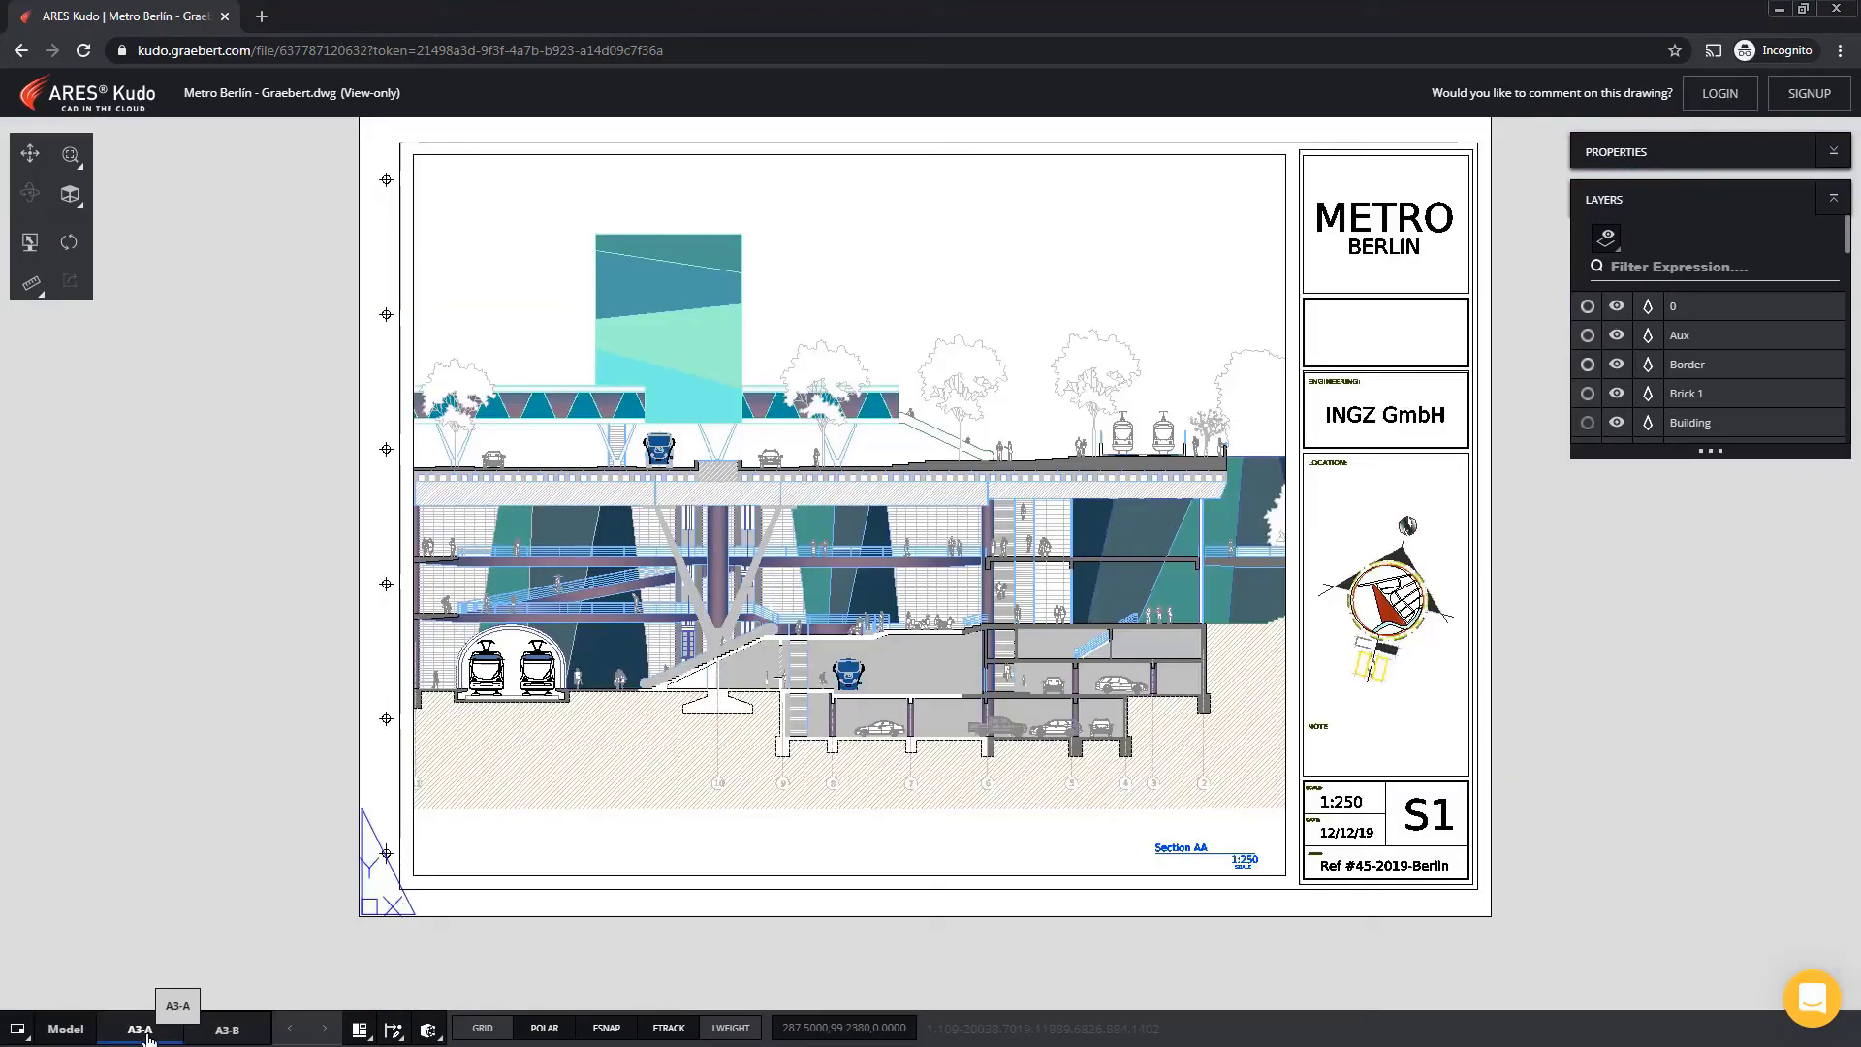
{"action": "double_click", "coordinate": [1292, 723]}
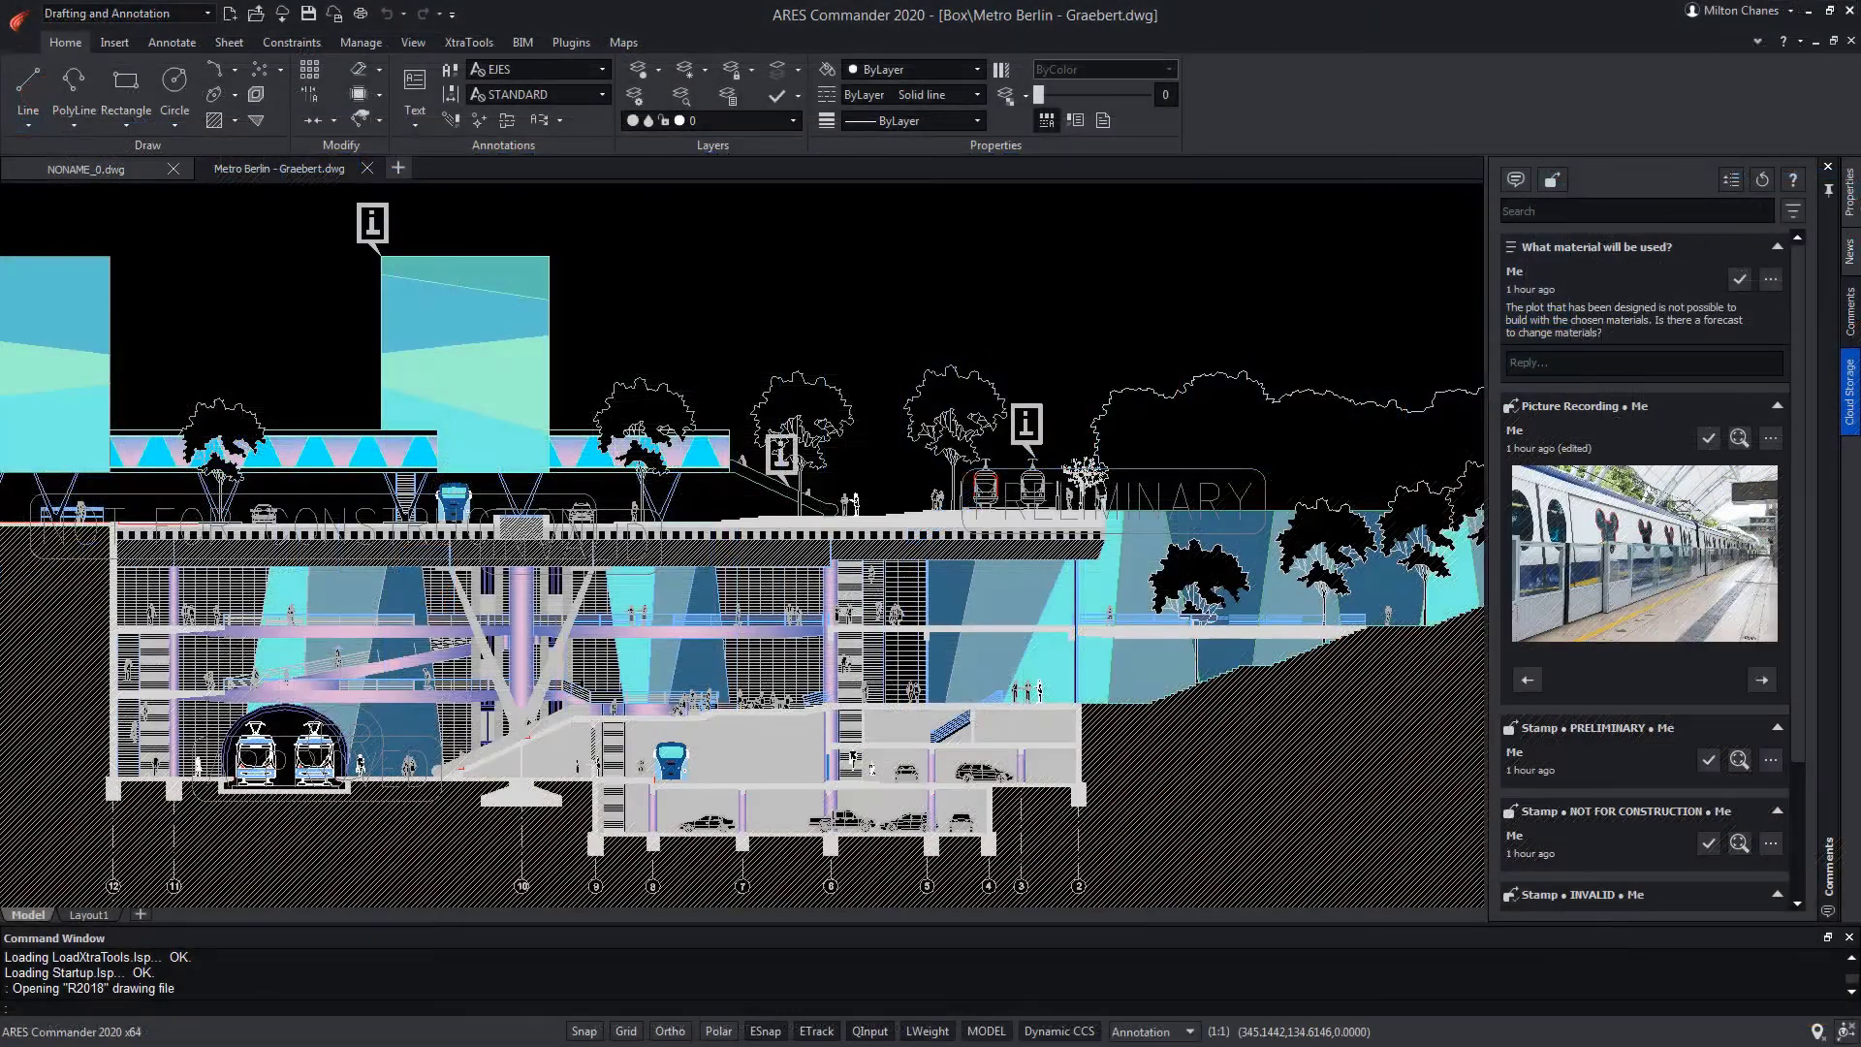
Open the Using Comments and Markups help topic and scroll to its palette button table
{"action": "left_click", "coordinate": [1794, 183]}
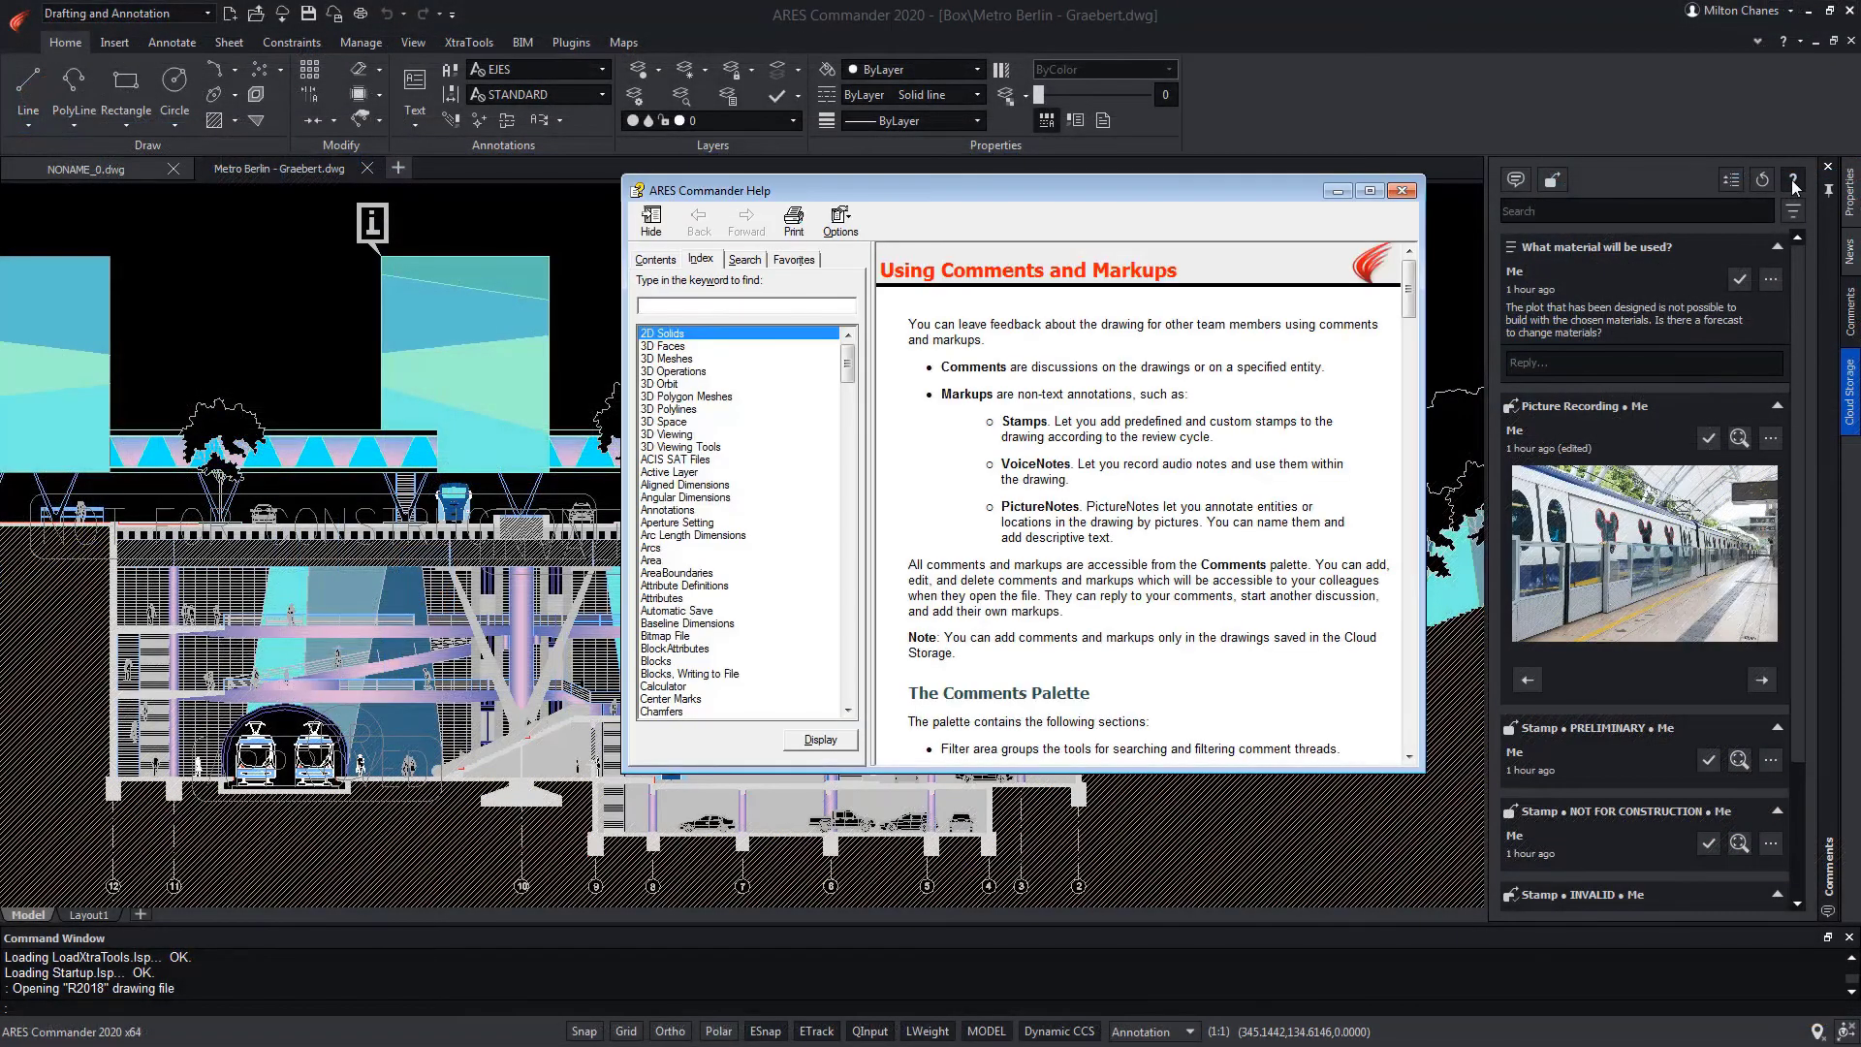
{"action": "scroll", "coordinate": [1234, 451], "scroll_direction": "down", "scroll_amount": 1}
{"action": "scroll", "coordinate": [1234, 452], "scroll_direction": "down", "scroll_amount": 8}
{"action": "scroll", "coordinate": [1234, 451], "scroll_direction": "down", "scroll_amount": 3}
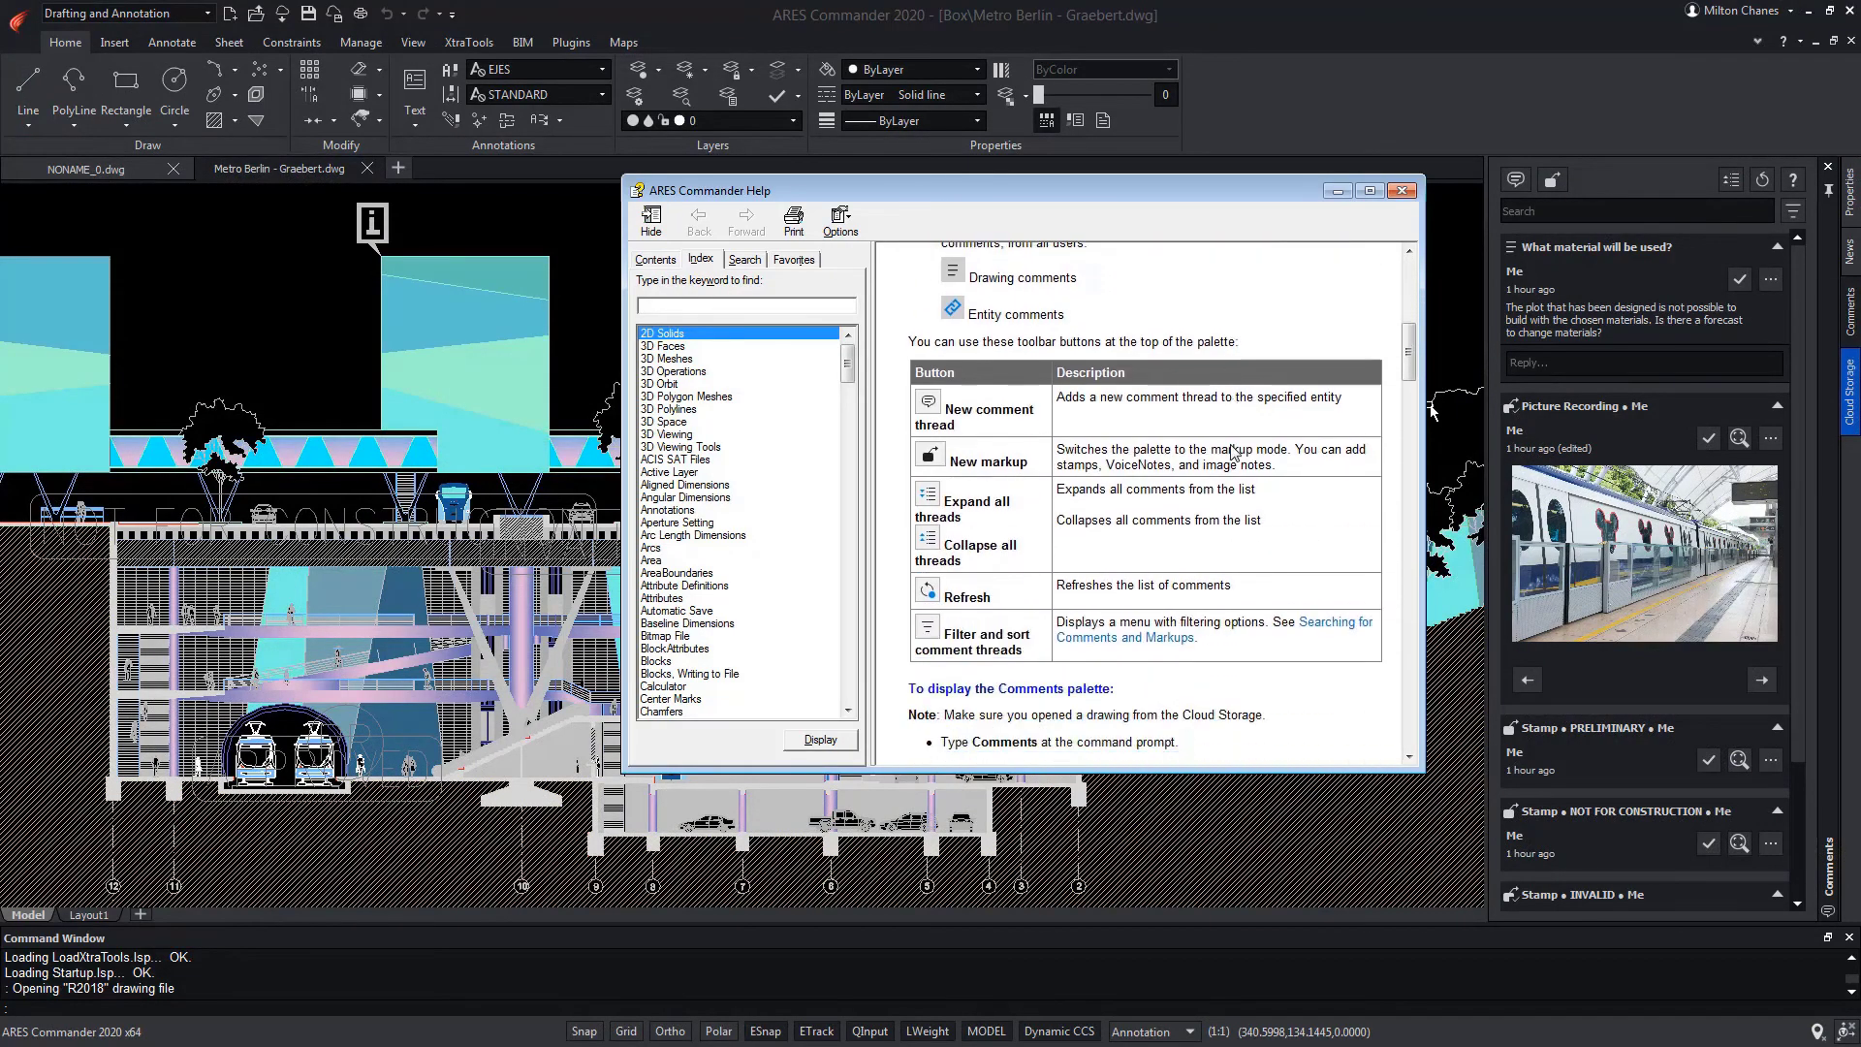